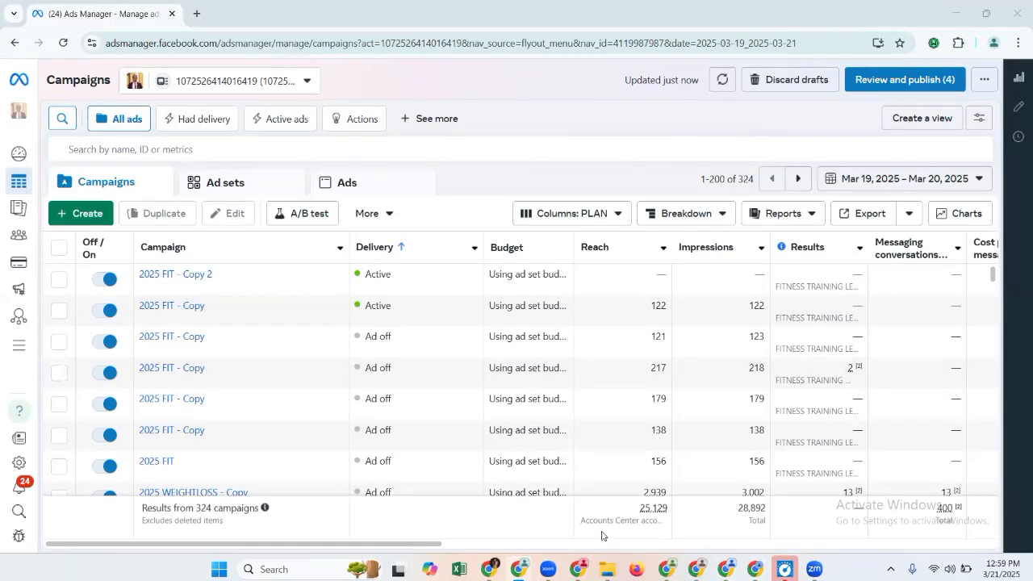
left_click(478, 450)
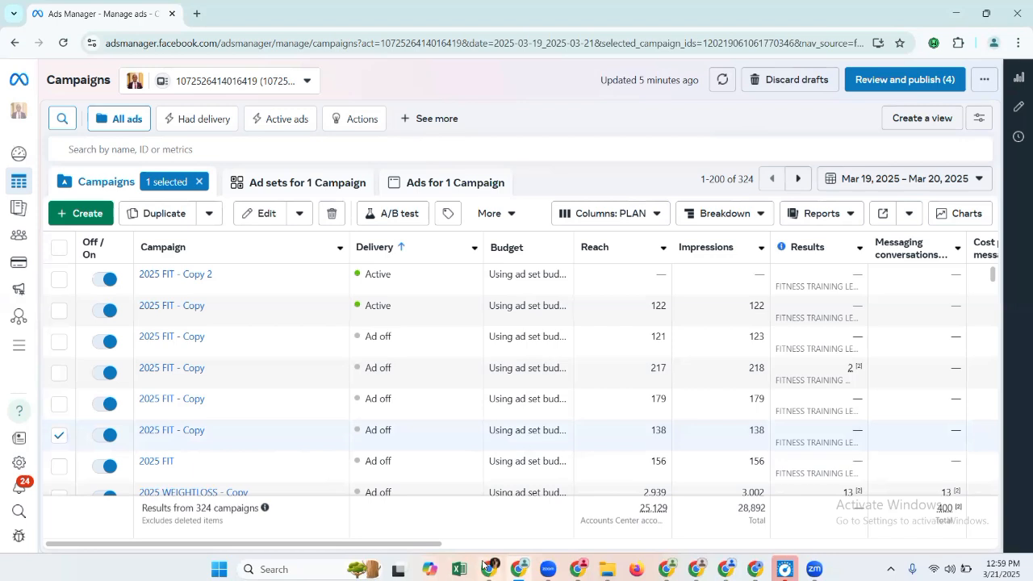
mouse_move(352, 411)
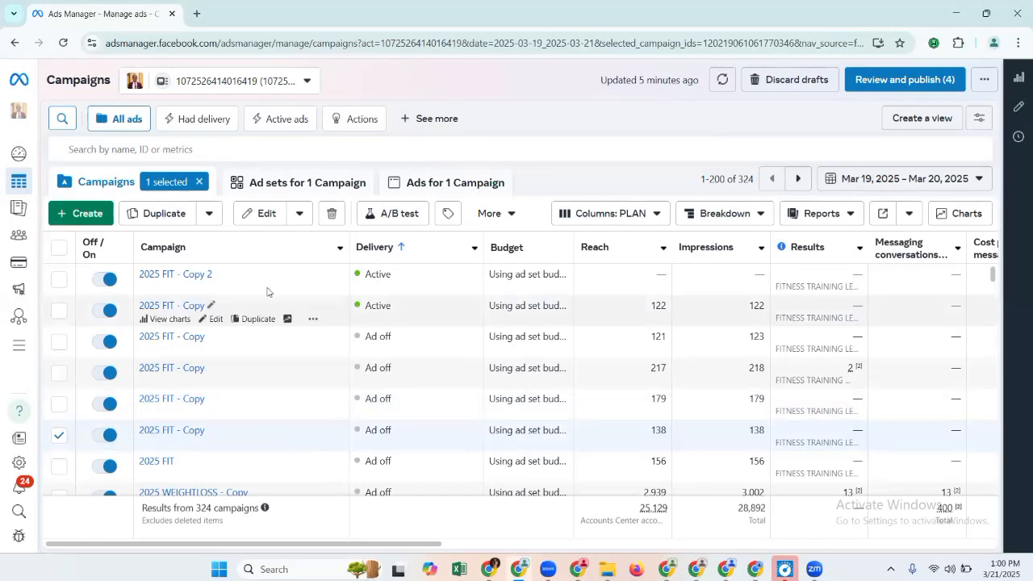
left_click(199, 182)
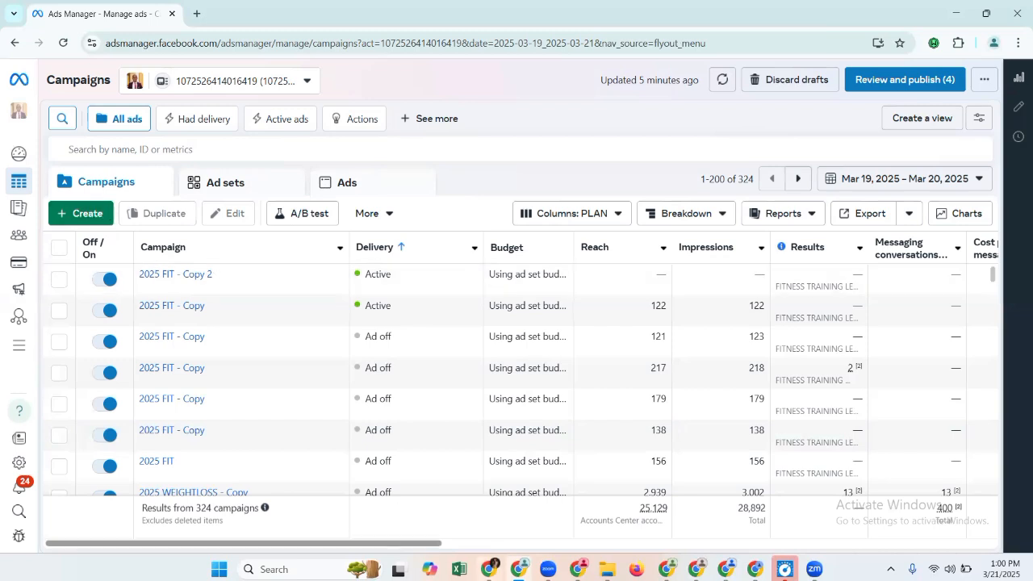
- Switch to ChatGPT and start a prompt with "I want to run a retargeting ad to business owners who wants to generate quality leads using facebook ad"
left_click(488, 568)
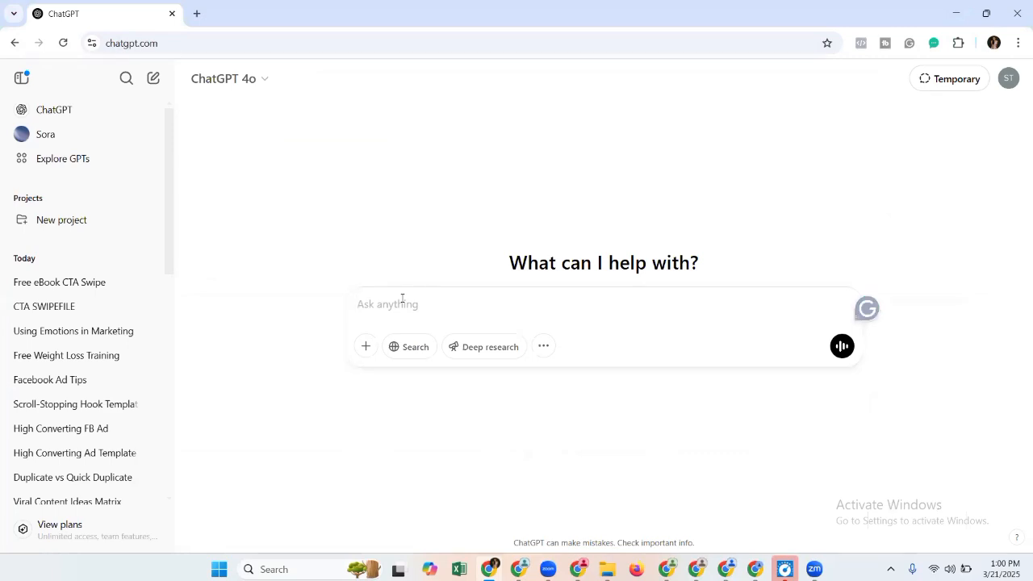
type("I want to")
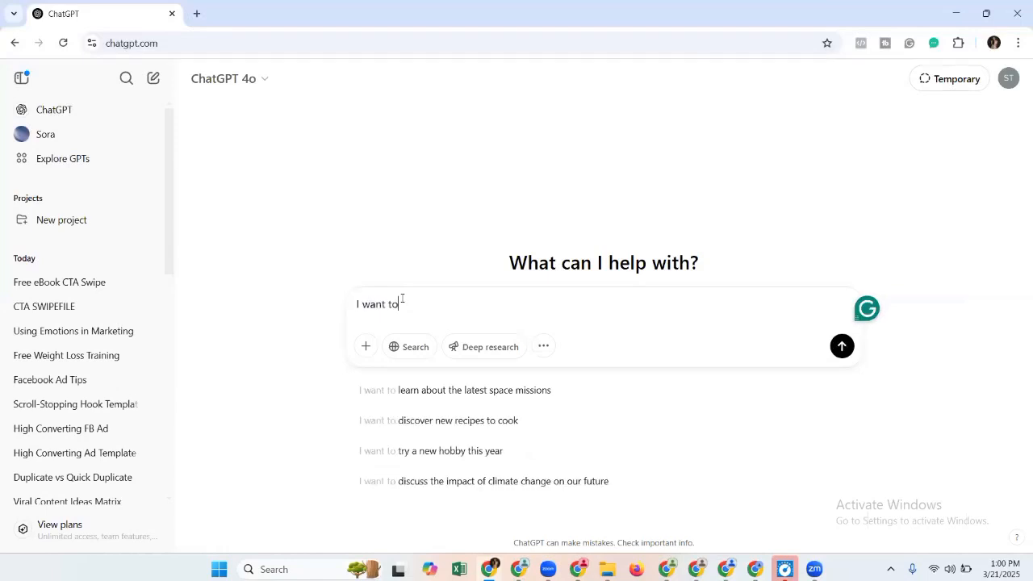
type(" run a retargeting")
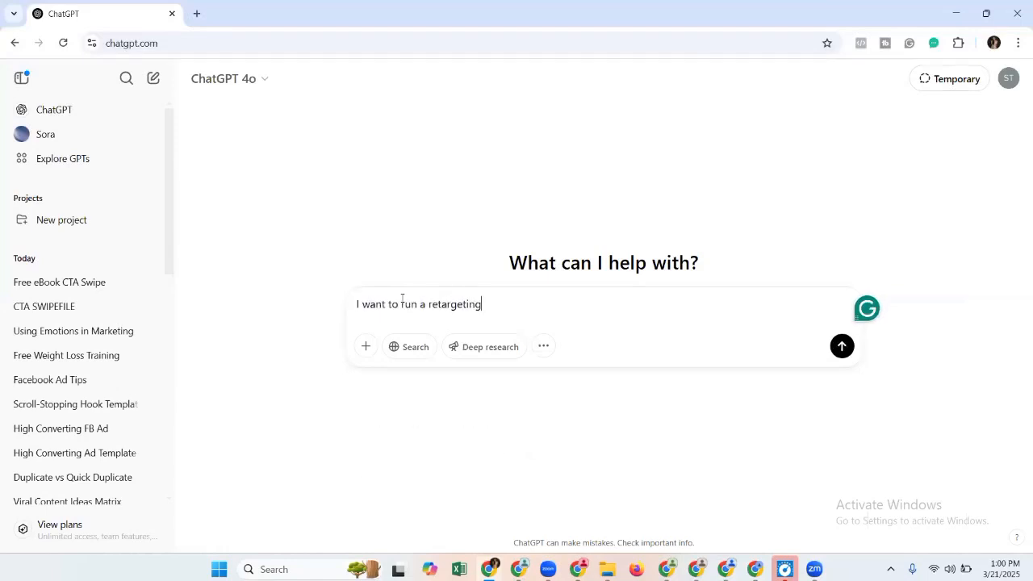
type(" ad to business owne")
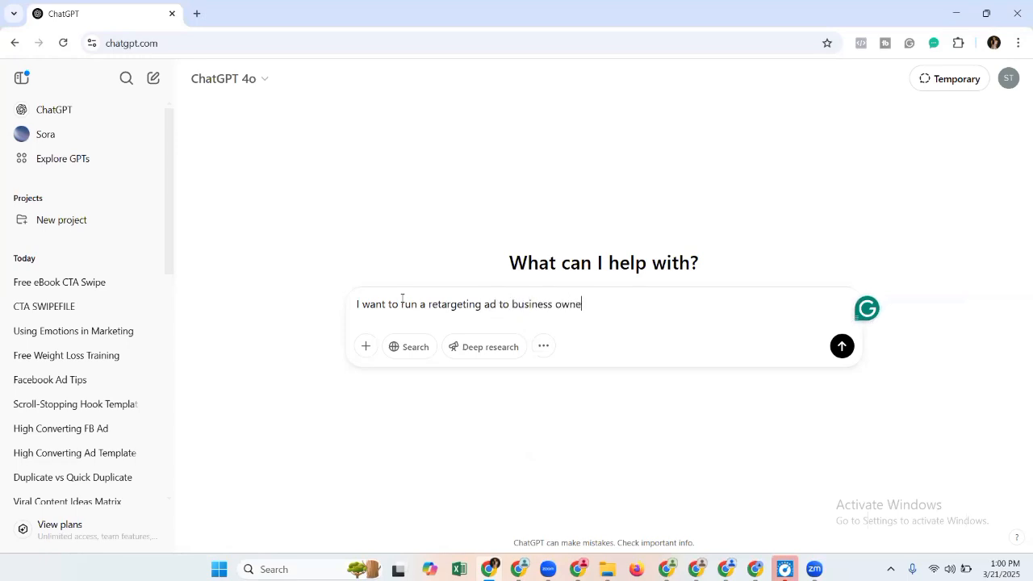
type("rs who wants to gen")
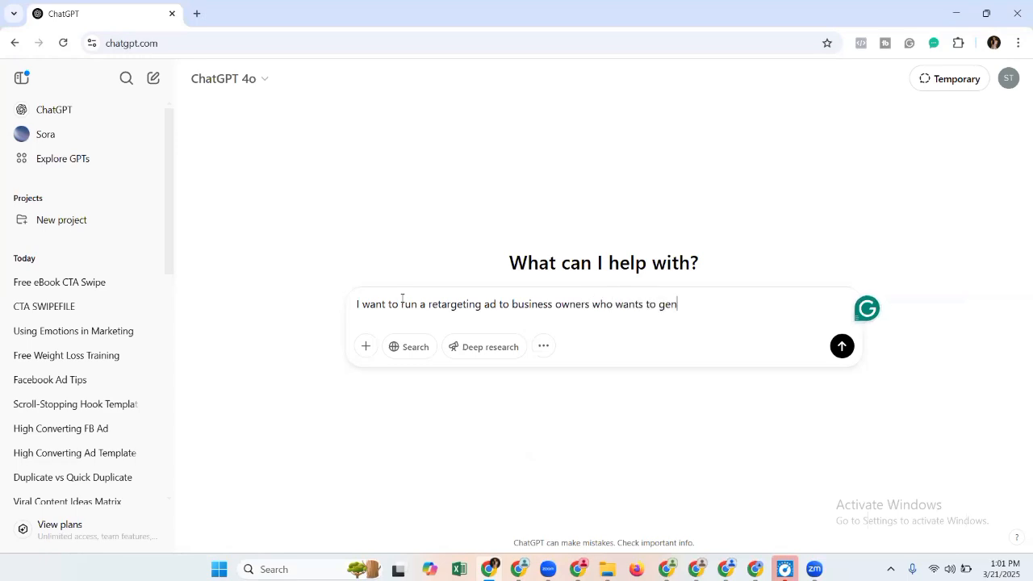
type("erate quality leads using facebook a")
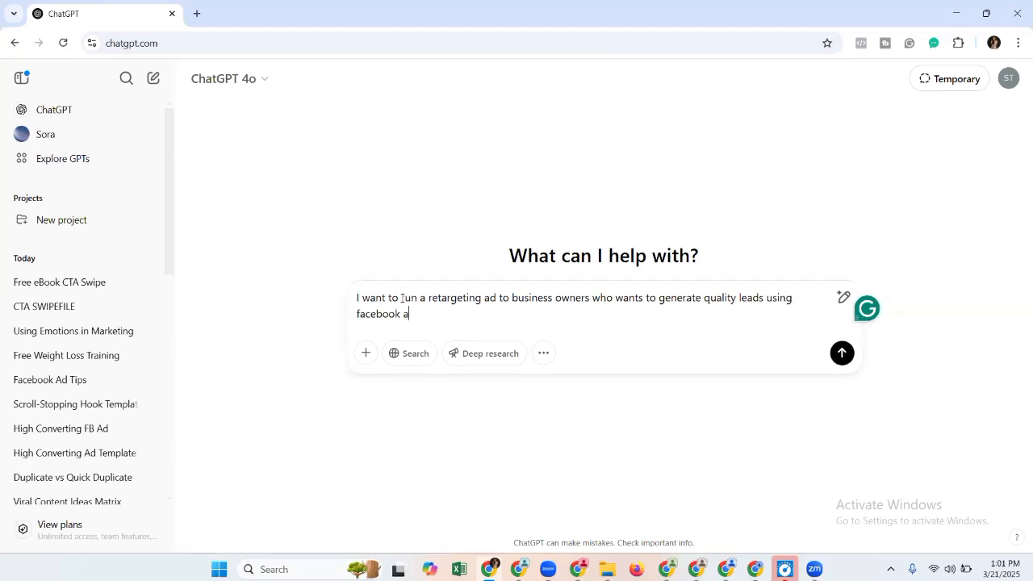
- Complete the prompt with "write a comepelling facebook ad copy that is relateable, emotional and triggers action" and send it
type("d. write a com")
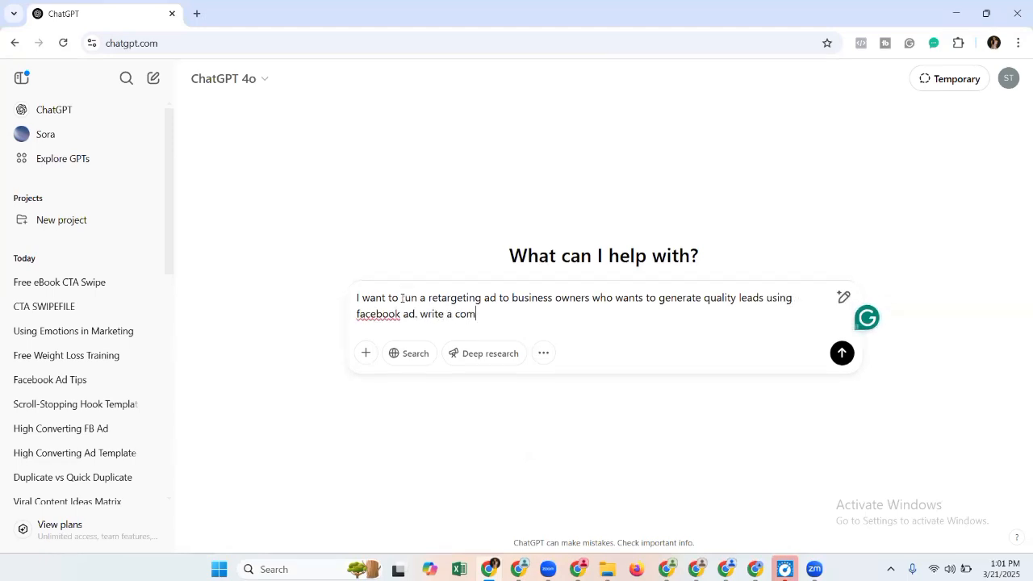
type("epell")
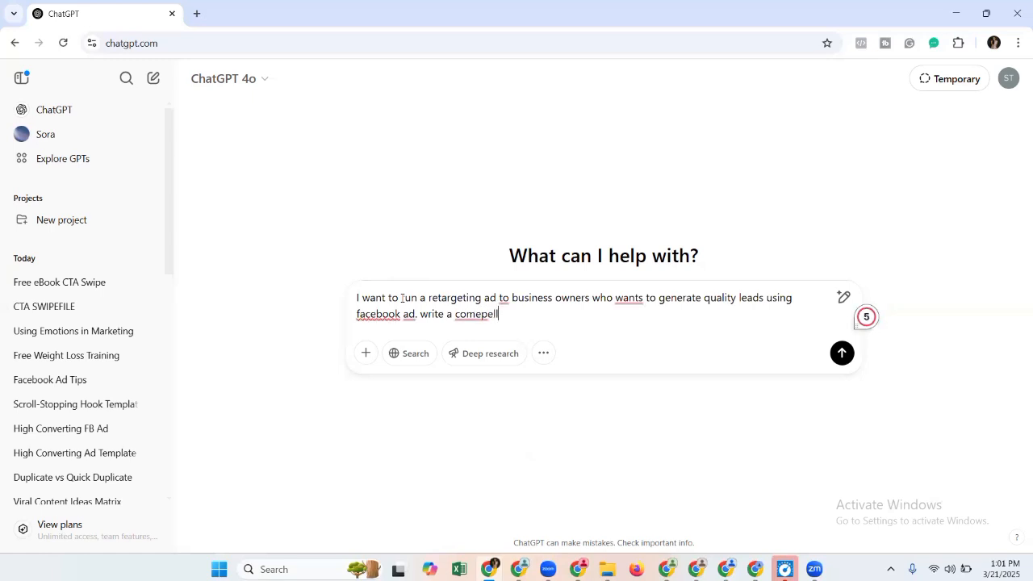
type("ing facebook")
type(" ad copy that is ")
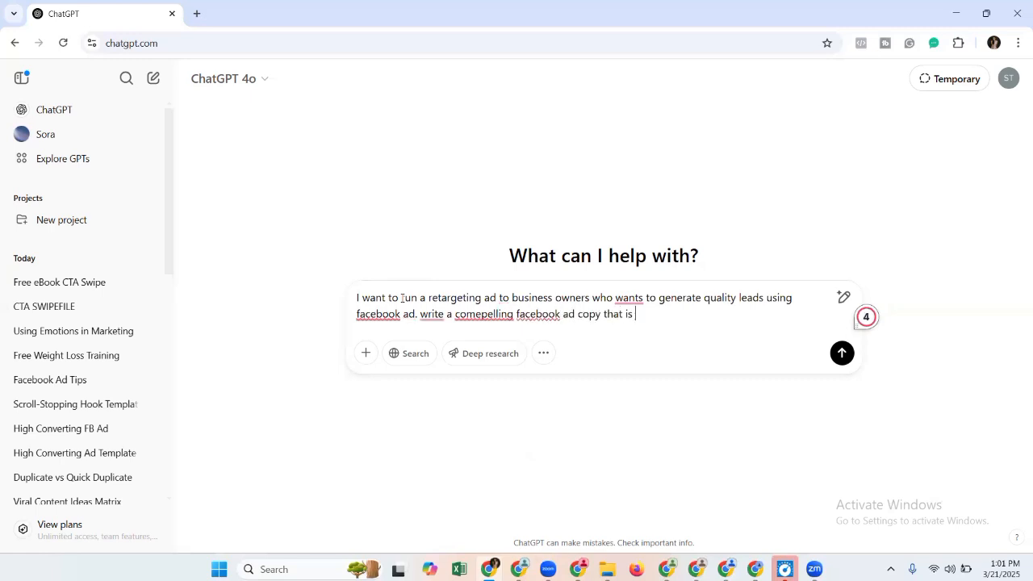
type("relateable, emotional and trigg")
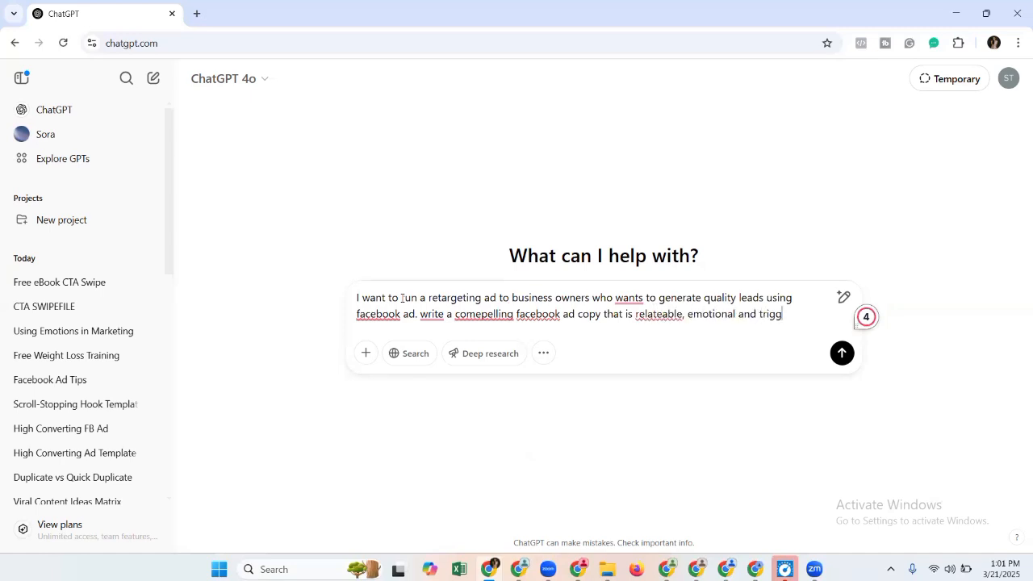
type("ers action")
key("Return")
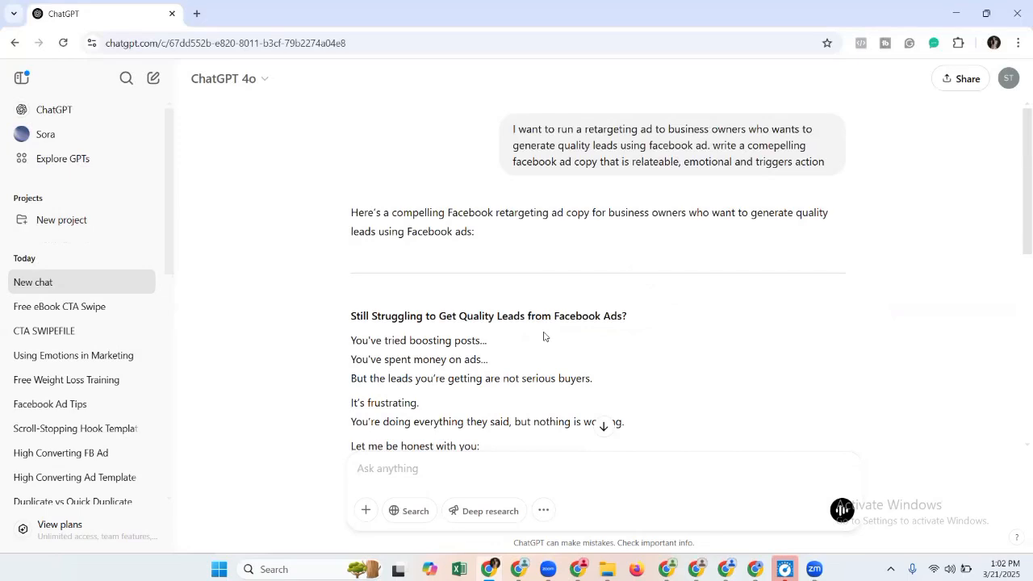
- Read through the generated Facebook retargeting ad copy, from its headline to the closing call to action
scroll(544, 335, "down", 1)
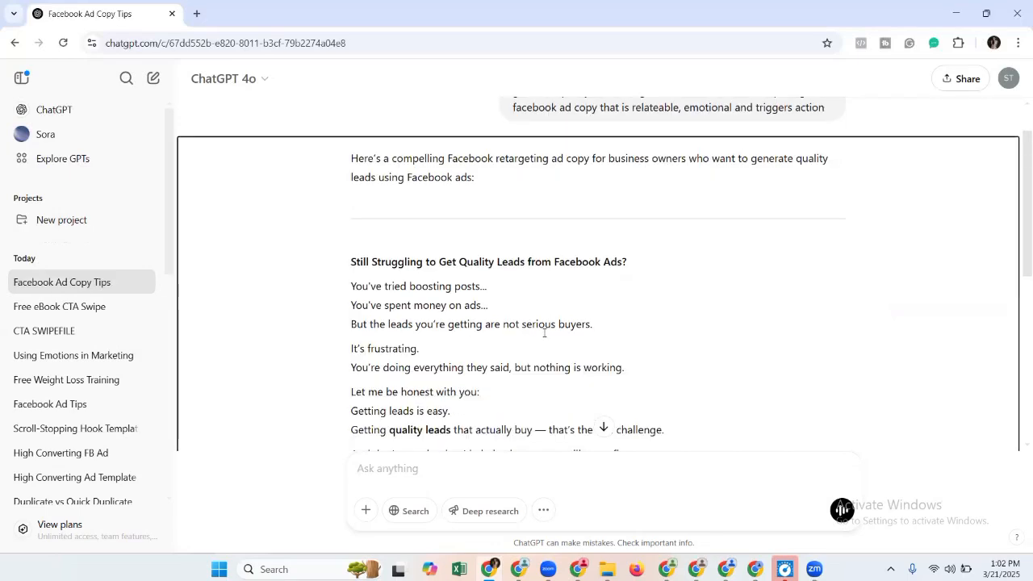
scroll(544, 332, "down", 4)
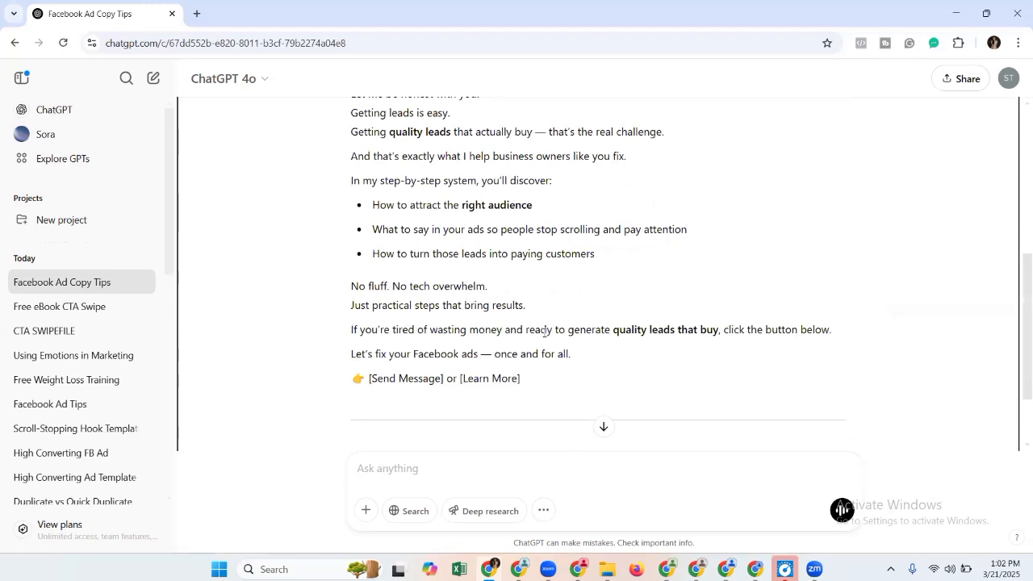
scroll(544, 332, "up", 1)
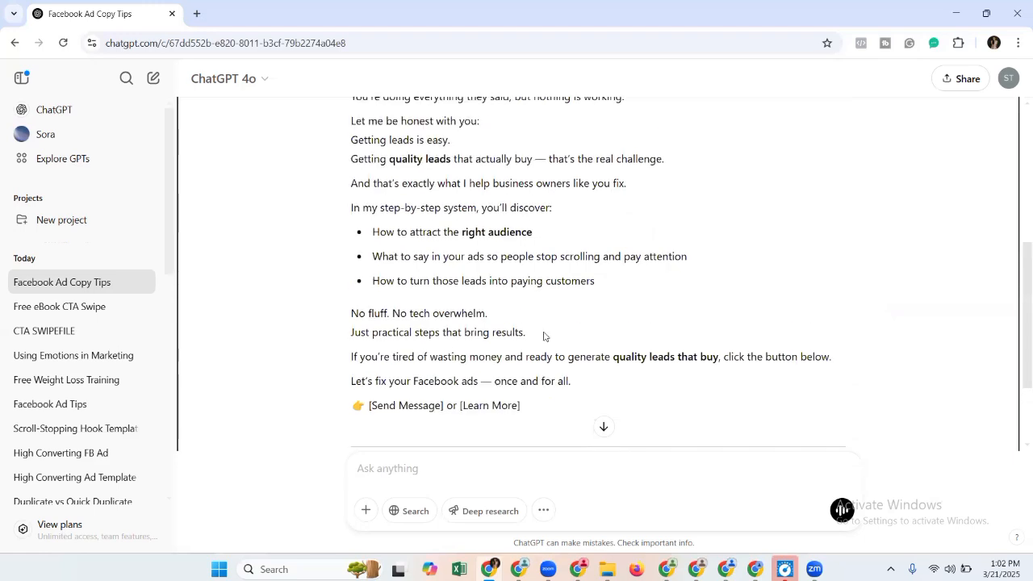
scroll(544, 335, "up", 5)
scroll(544, 337, "down", 1)
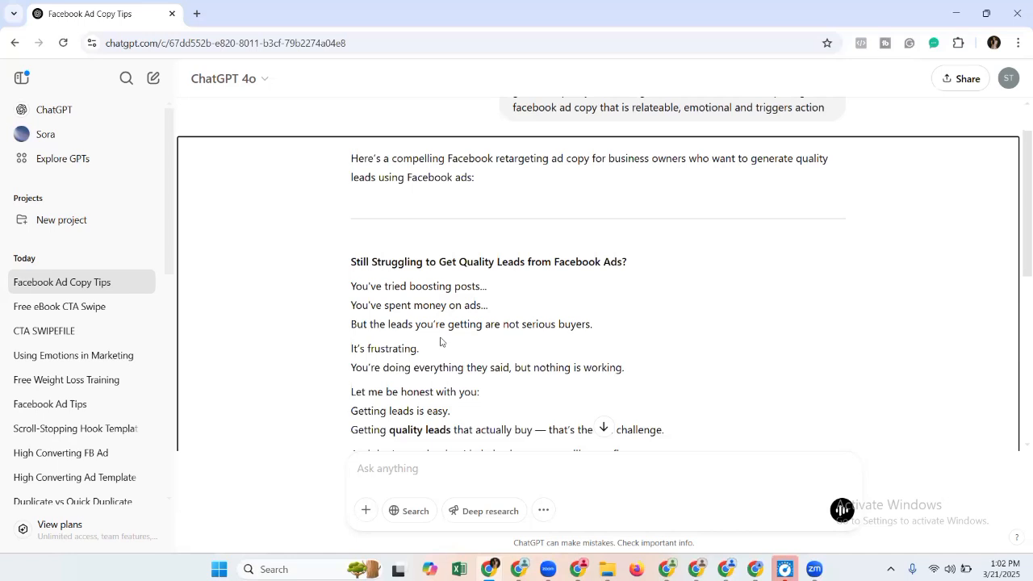
scroll(441, 342, "down", 1)
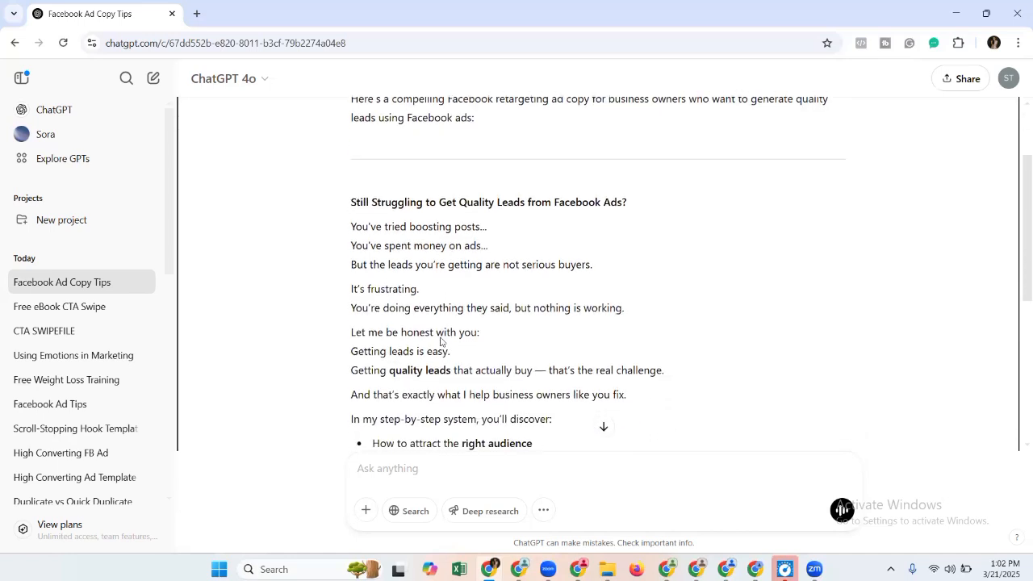
scroll(440, 339, "down", 1)
scroll(441, 340, "down", 1)
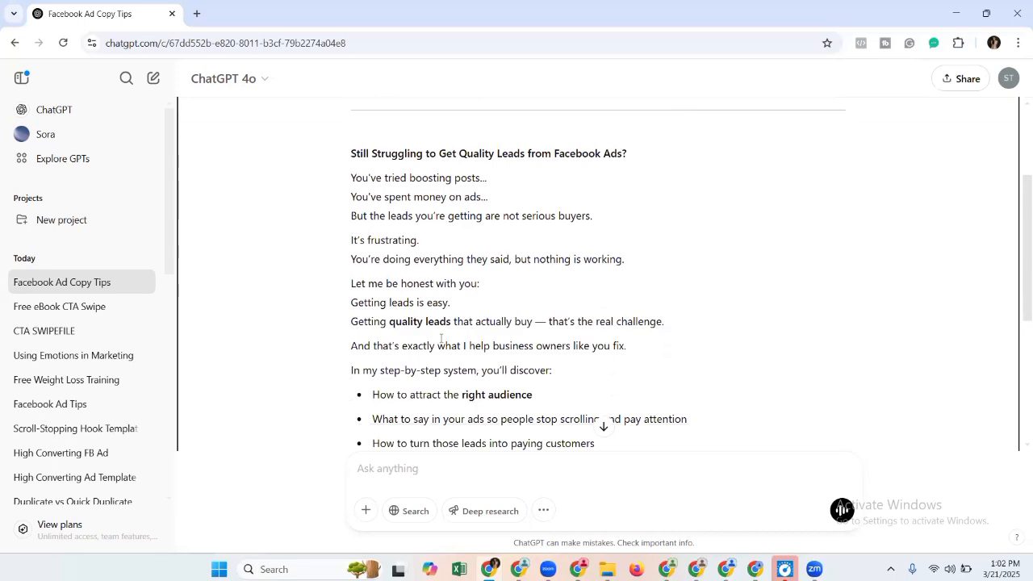
scroll(441, 339, "down", 1)
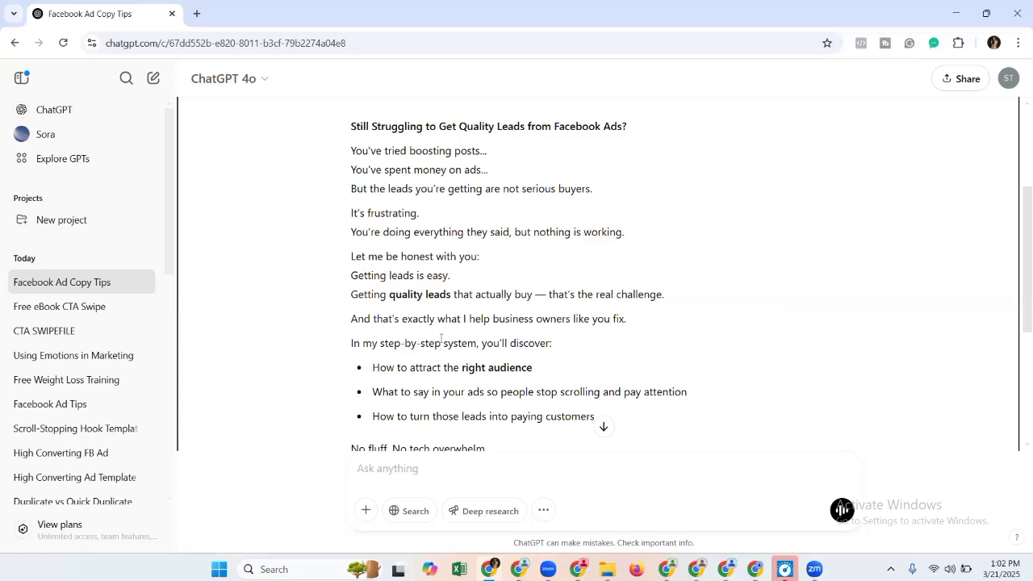
scroll(441, 339, "down", 1)
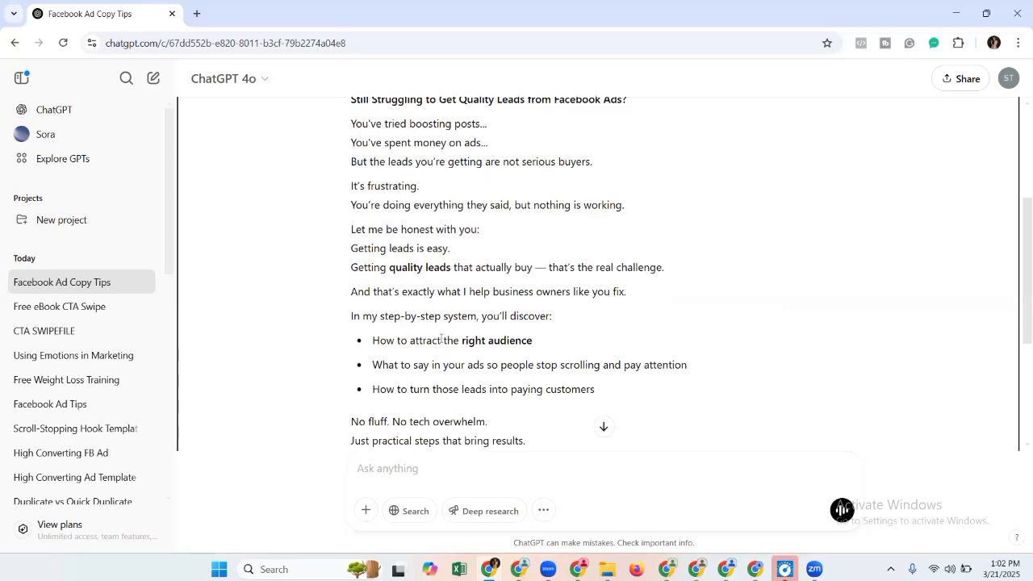
scroll(441, 339, "down", 1)
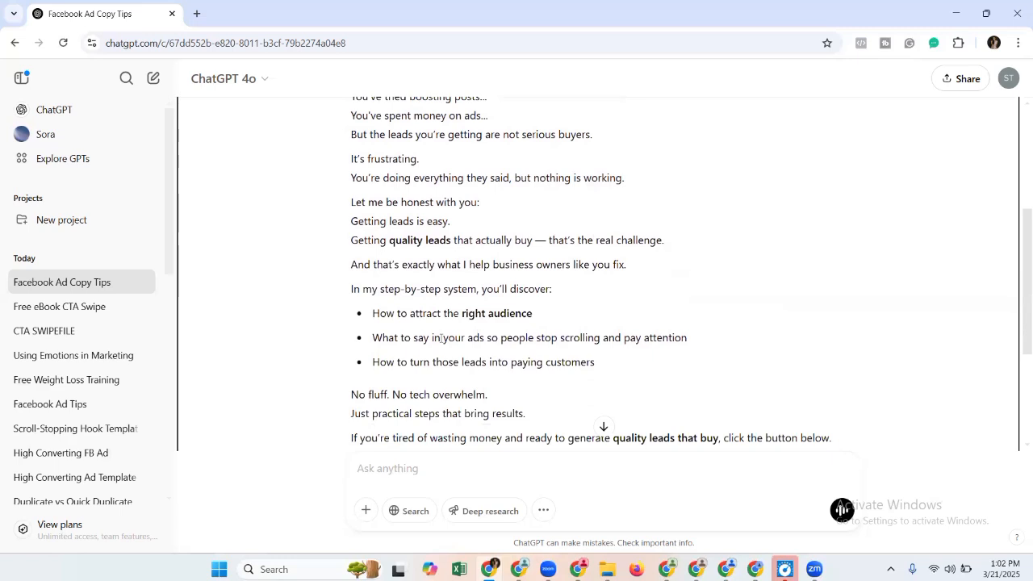
scroll(441, 339, "down", 3)
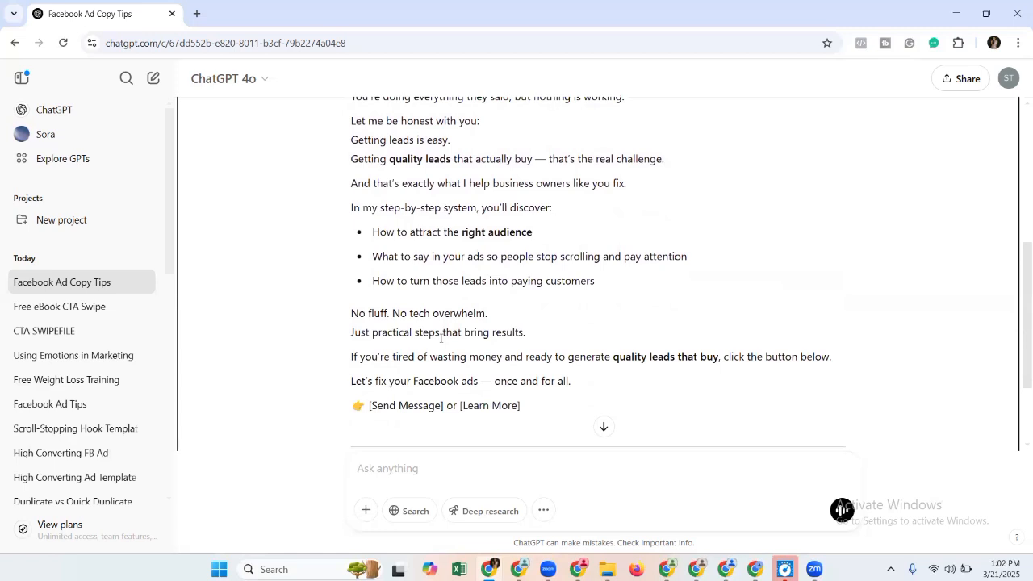
scroll(440, 339, "down", 1)
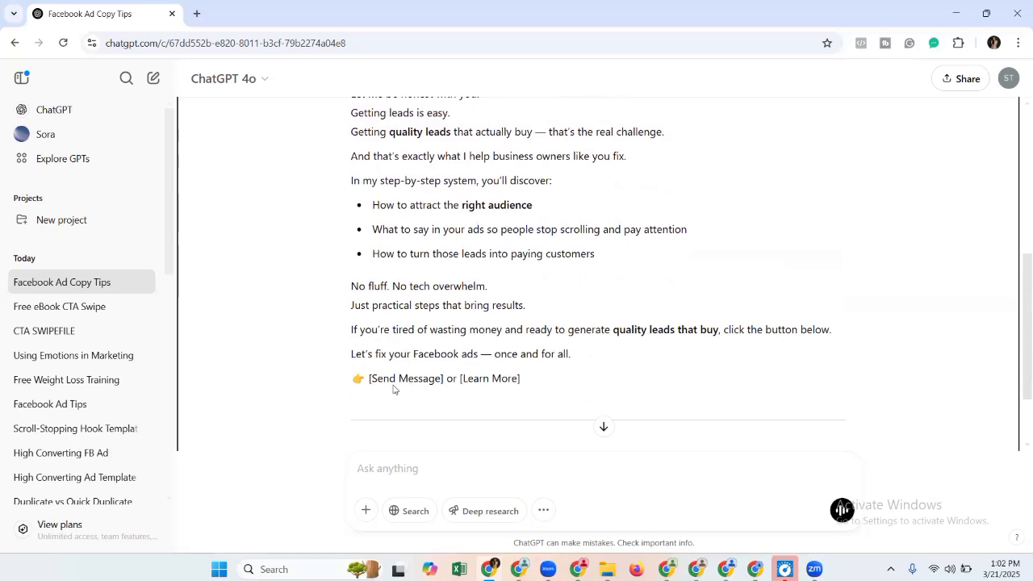
triple_click(458, 378)
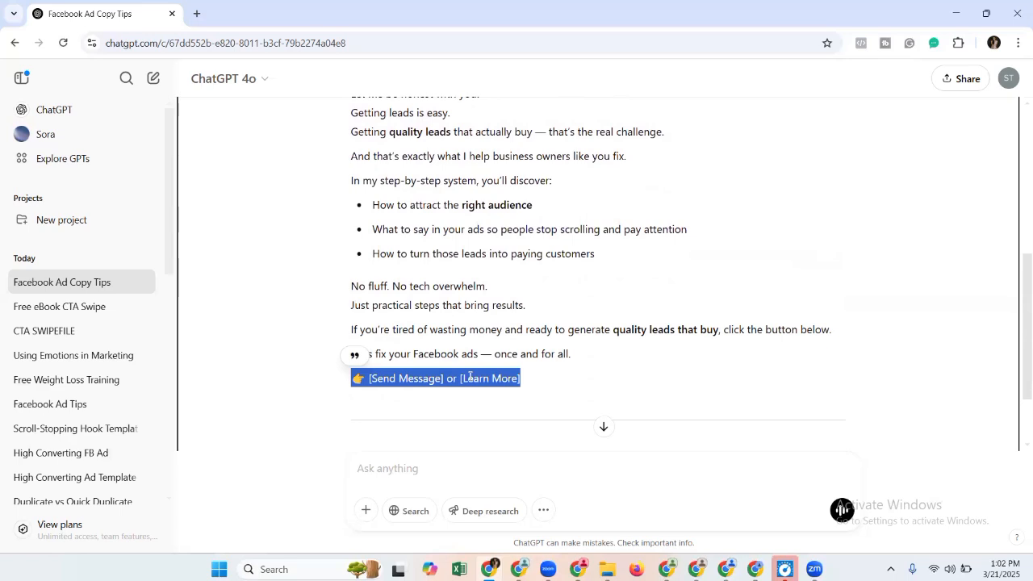
scroll(477, 371, "down", 2)
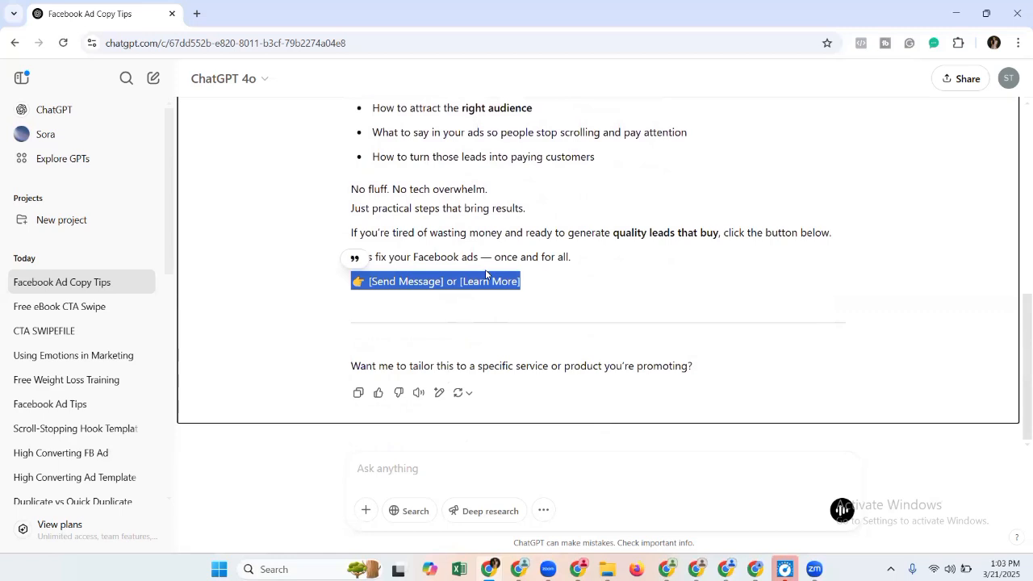
left_click(485, 272)
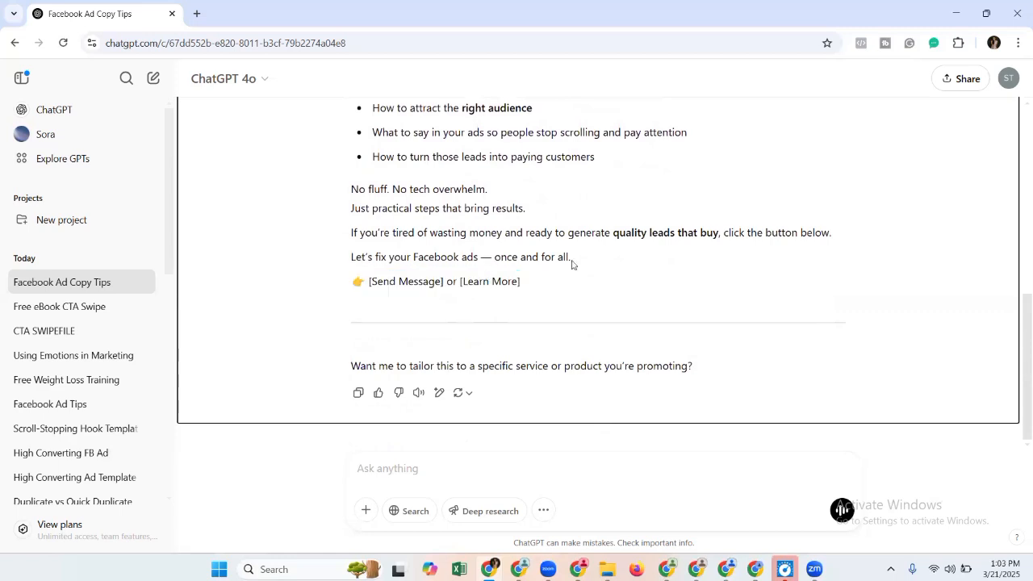
- Copy the ad text from the headline "Still Struggling to Get Quality Leads from Facebook Ads?" through "once and for all."
left_click_drag(572, 264, 347, 319)
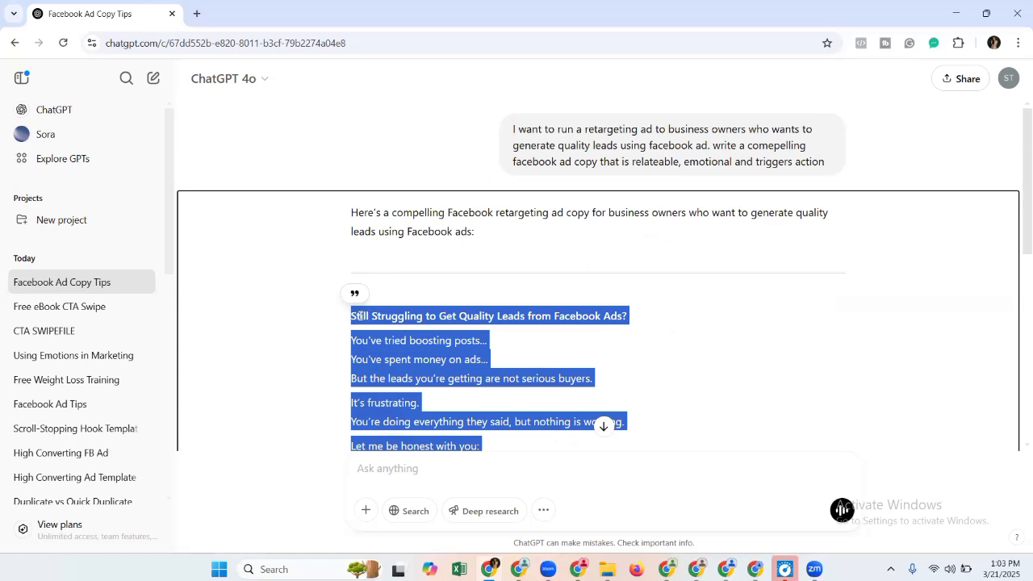
right_click(360, 316)
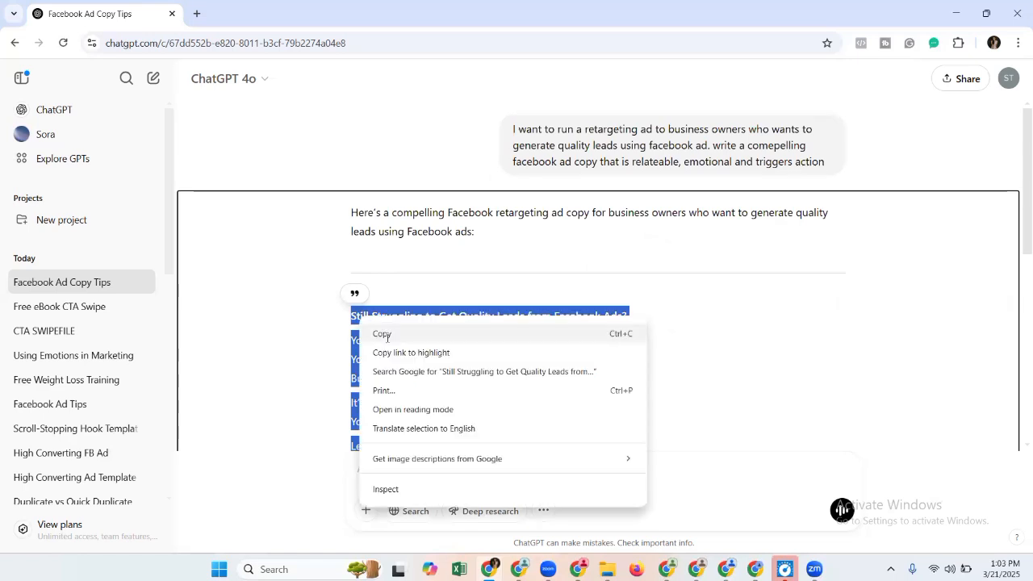
left_click(388, 337)
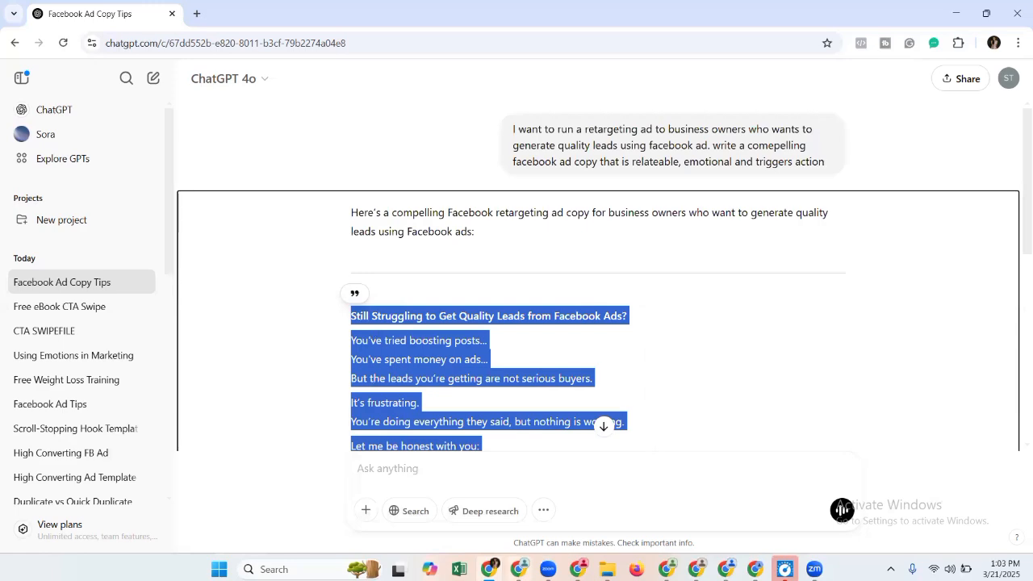
- Switch back to Meta Ads Manager and create a new campaign with the Leads objective, continuing to the campaign setup choice
left_click(519, 569)
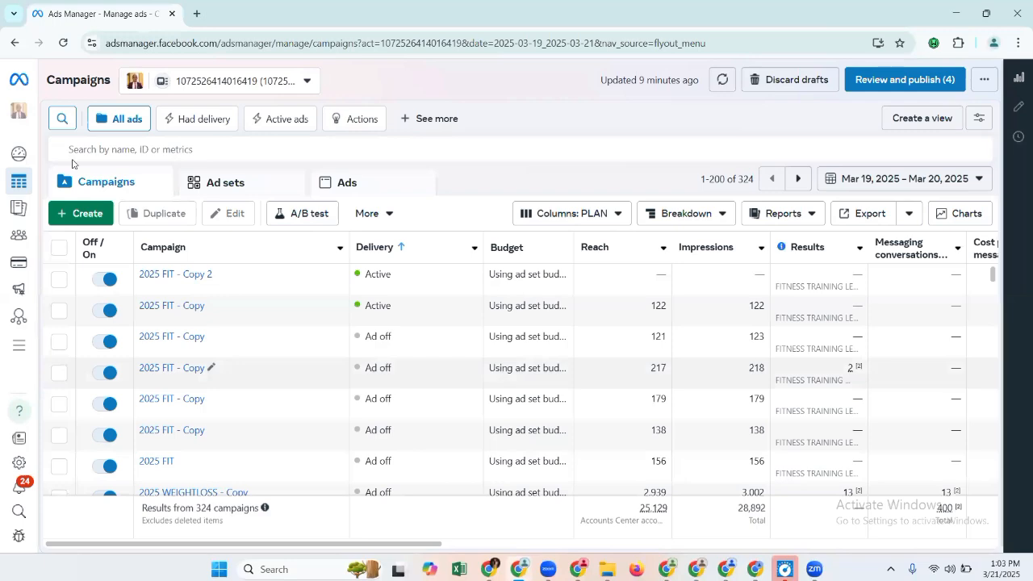
left_click(87, 216)
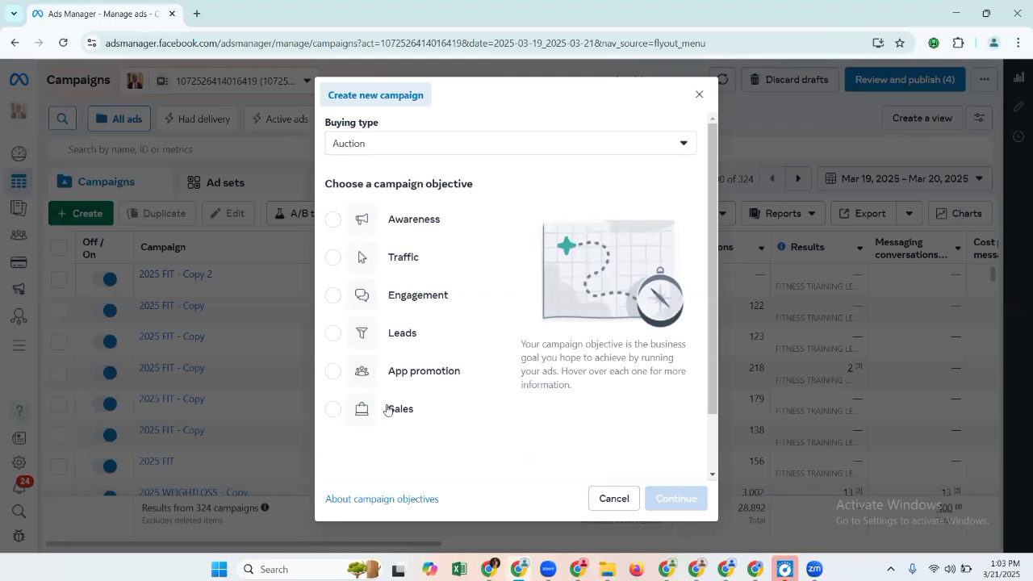
left_click(367, 331)
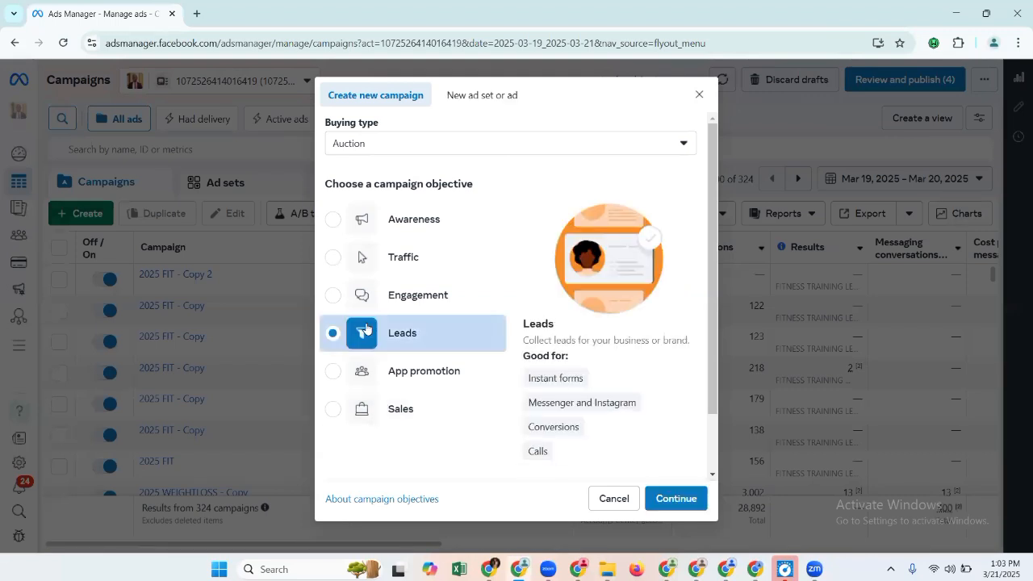
left_click(675, 499)
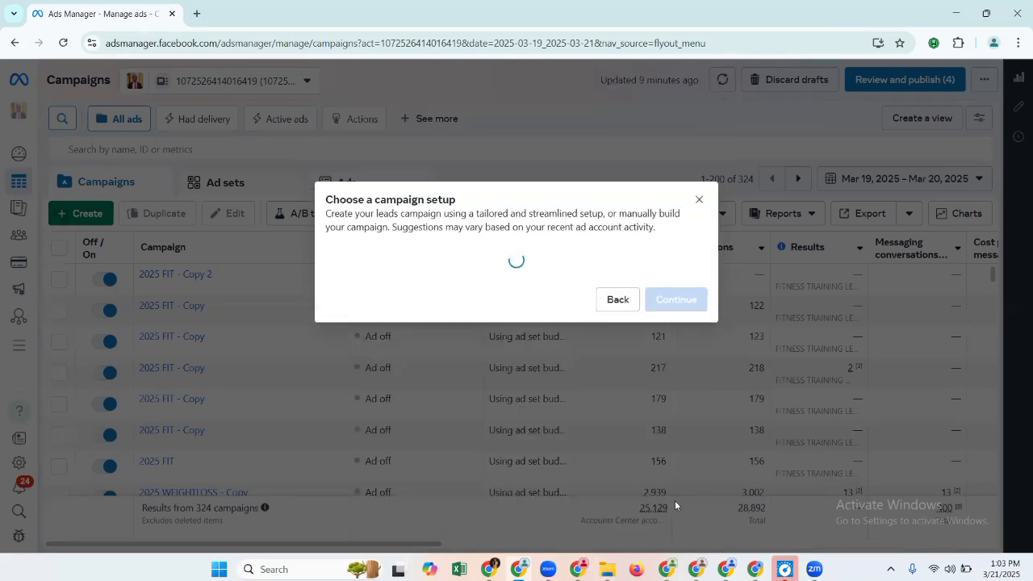
- Choose the manual leads campaign setup and name the campaign "RETARGETING 2025"
left_click(486, 347)
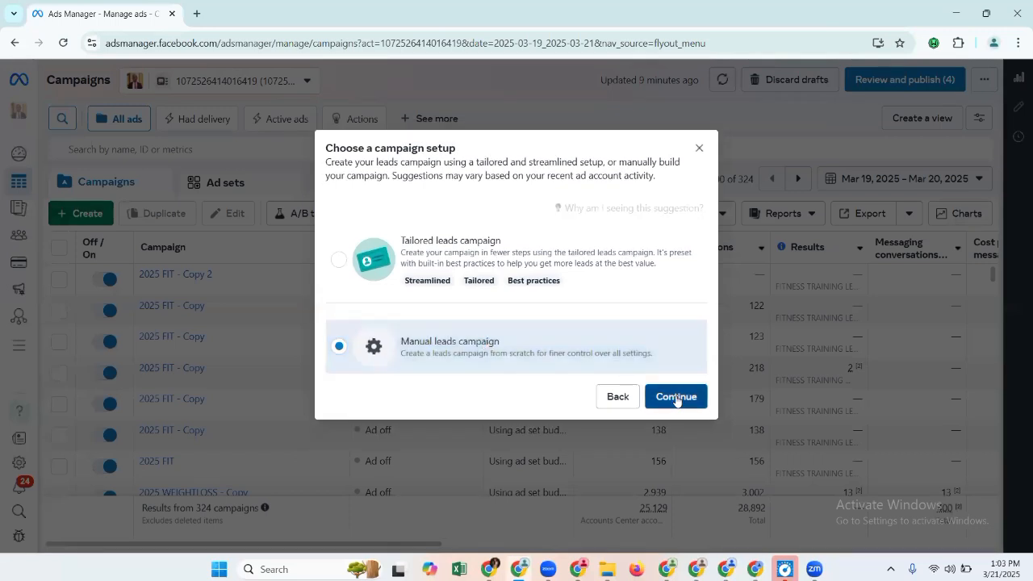
left_click(676, 396)
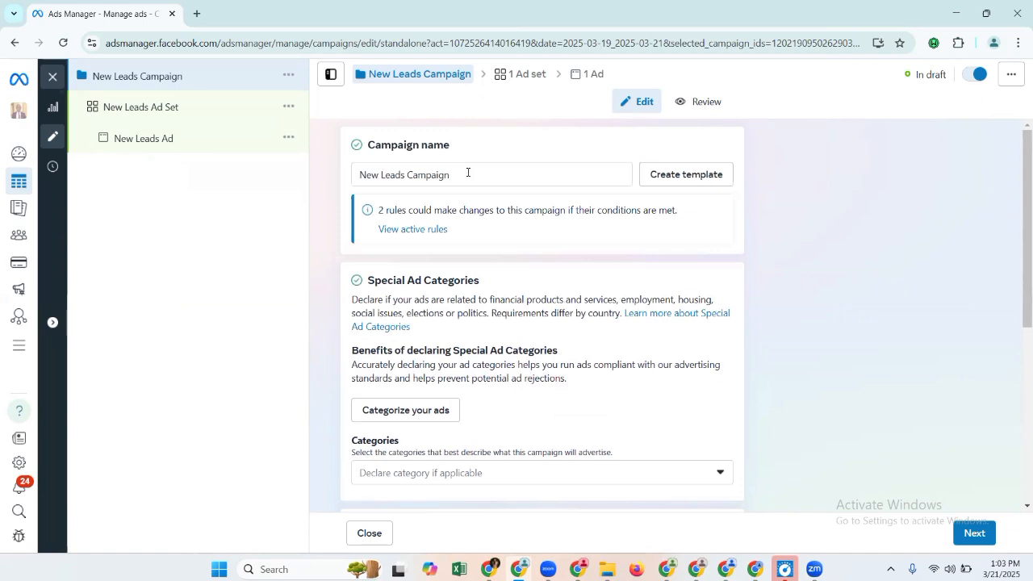
triple_click(467, 172)
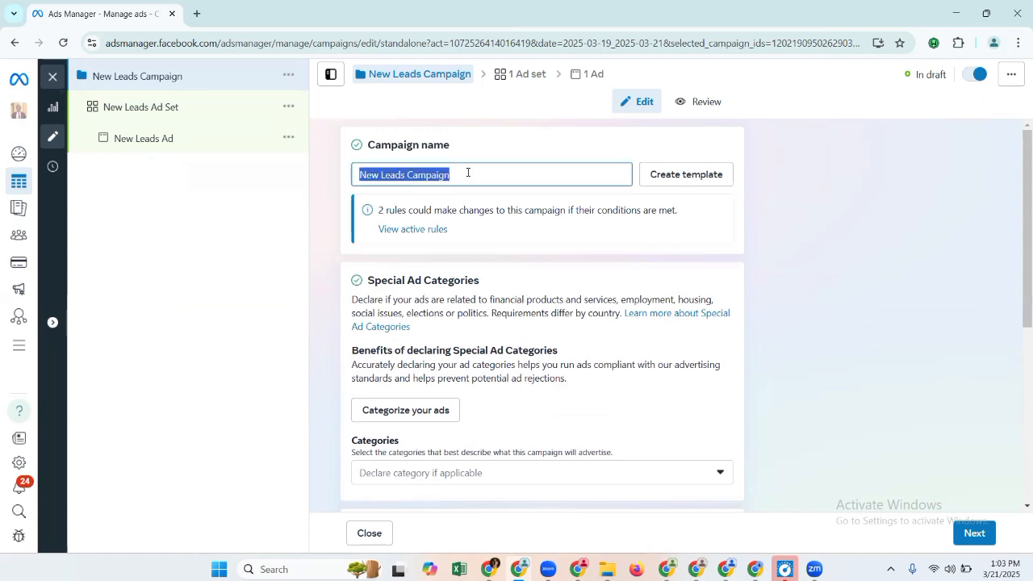
key("BackSpace")
type("r")
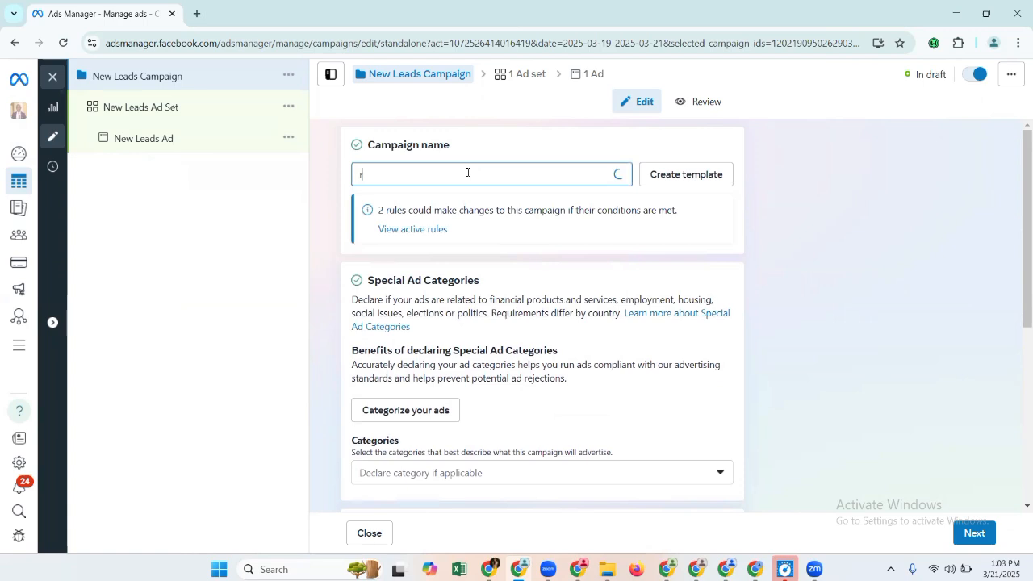
key("BackSpace")
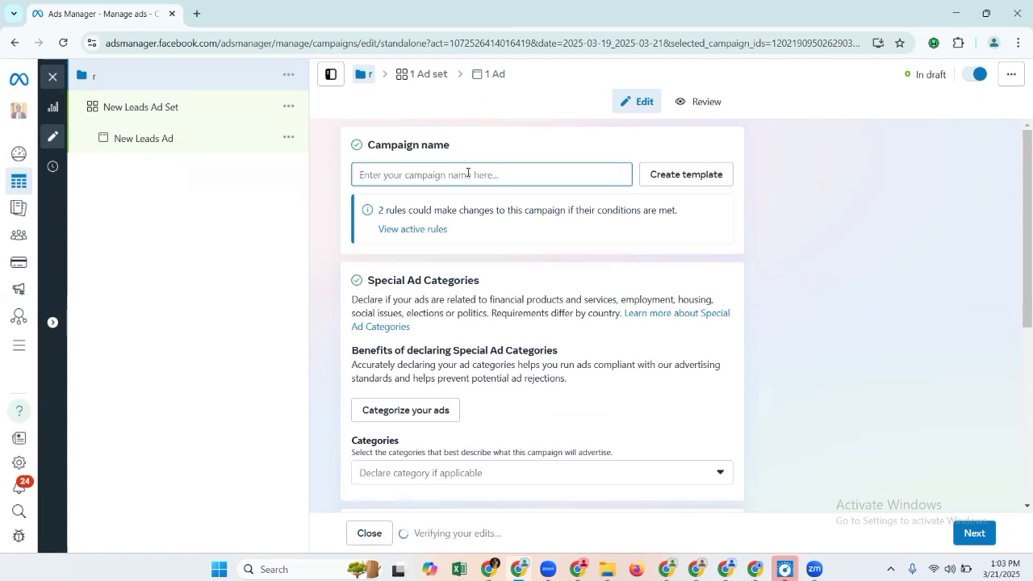
type("RETARGE")
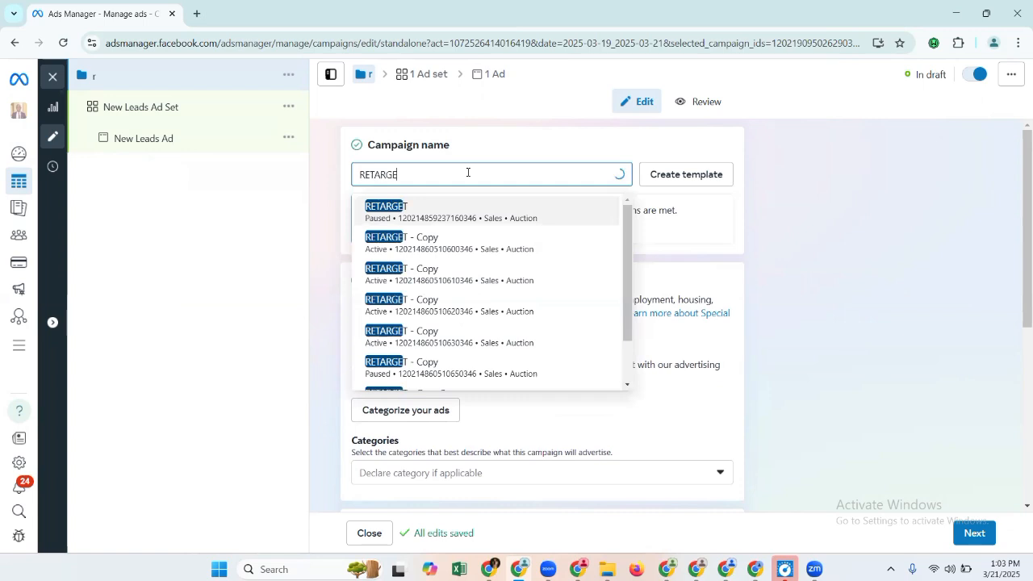
type("TING ")
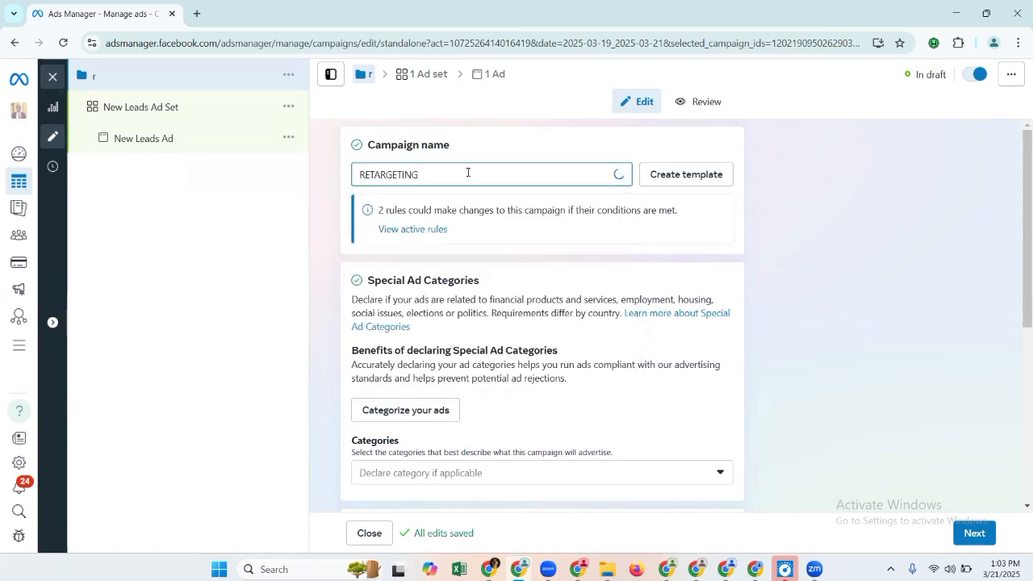
type("2025")
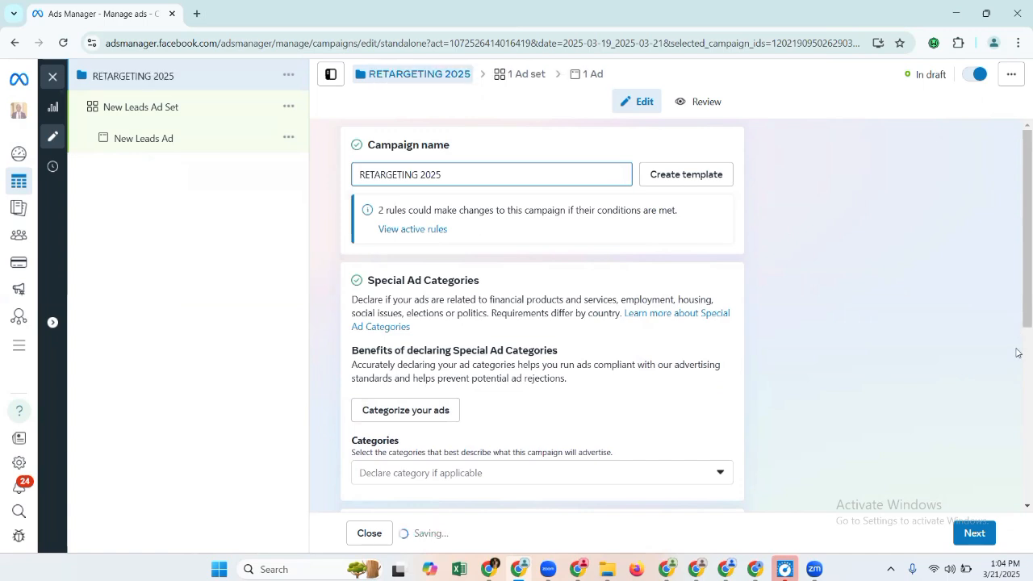
- Open the new leads ad set and rename it "RETAARGETING 2025"
scroll(424, 174, "down", 4)
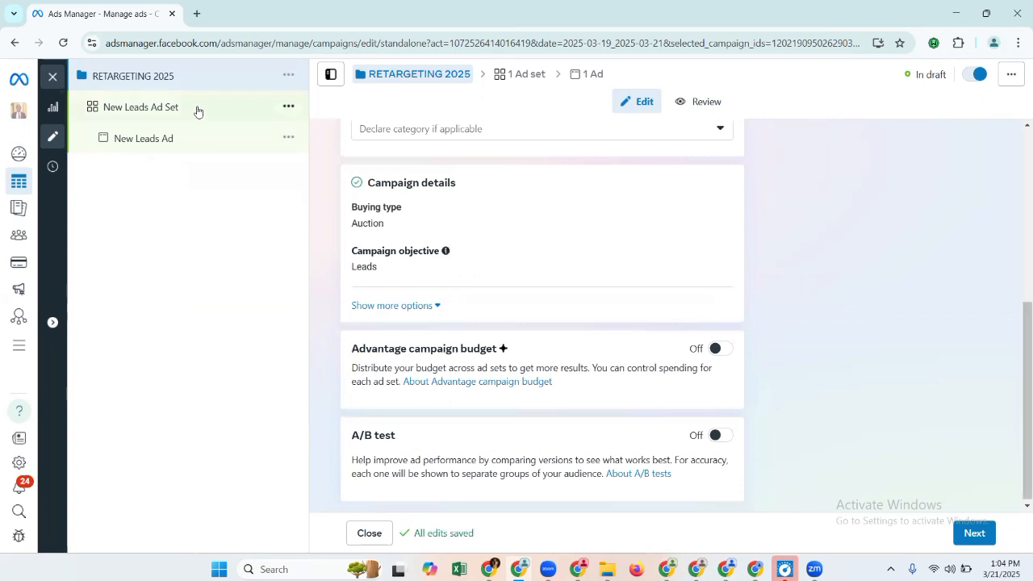
left_click(197, 112)
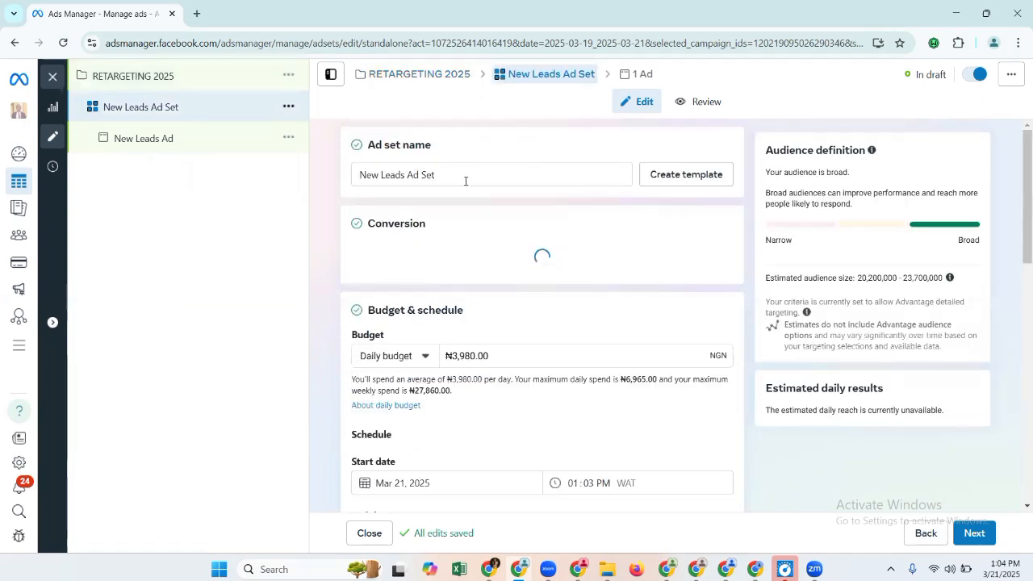
triple_click(456, 174)
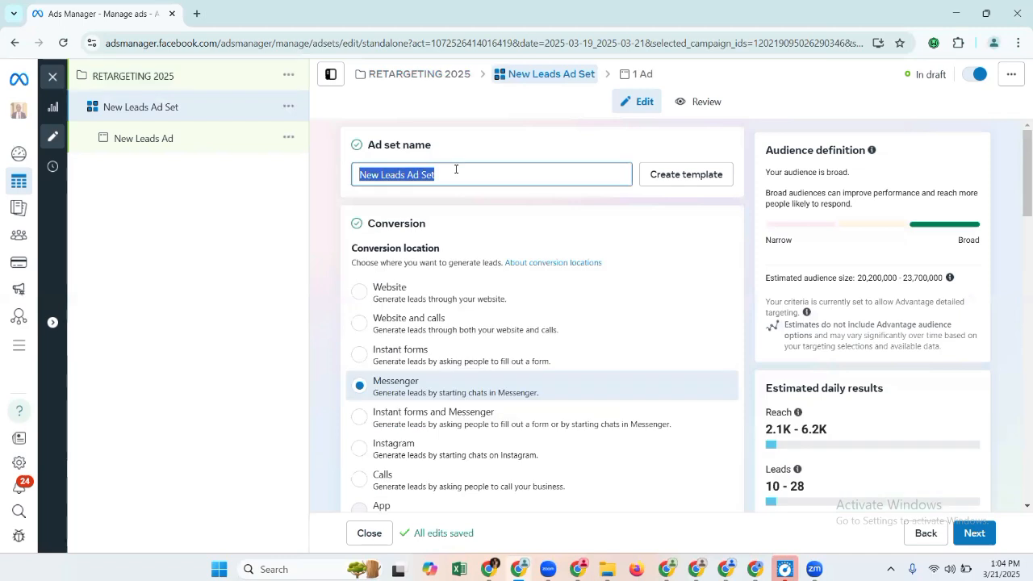
left_click(456, 174)
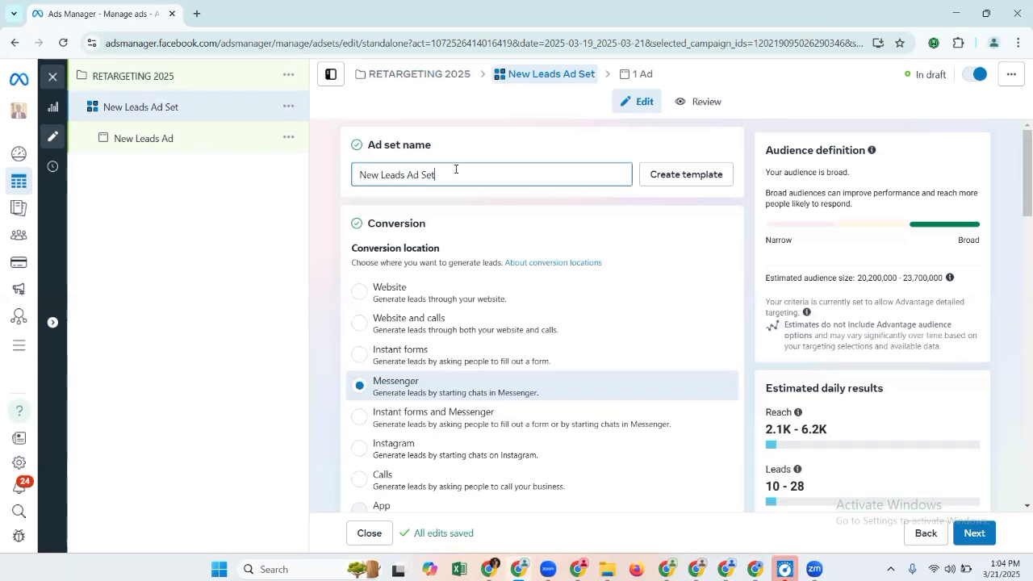
type("R")
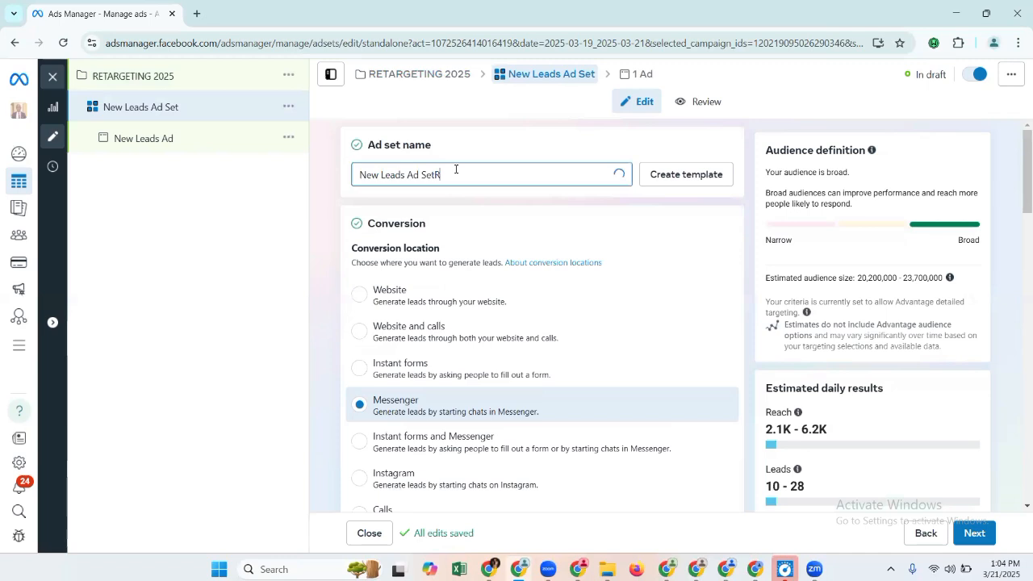
type("ETARGETING")
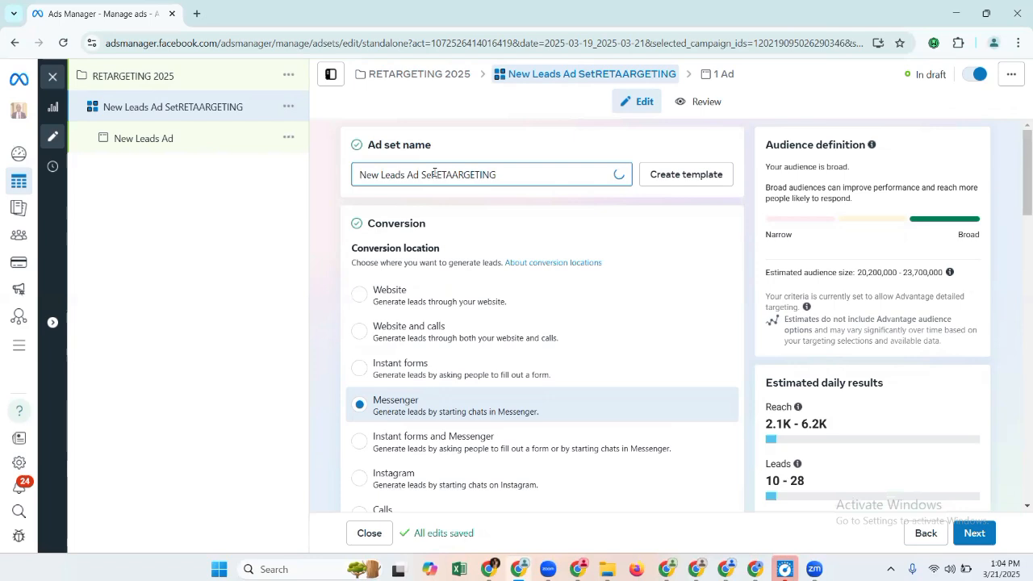
left_click(440, 174)
key("BackSpace")
key("BackSpace")
key("BackSpace")
key("BackSpace")
key("BackSpace")
key("BackSpace")
key("BackSpace")
key("BackSpace")
key("BackSpace")
key("BackSpace")
key("BackSpace")
key("BackSpace")
key("BackSpace")
key("BackSpace")
key("BackSpace")
key("BackSpace")
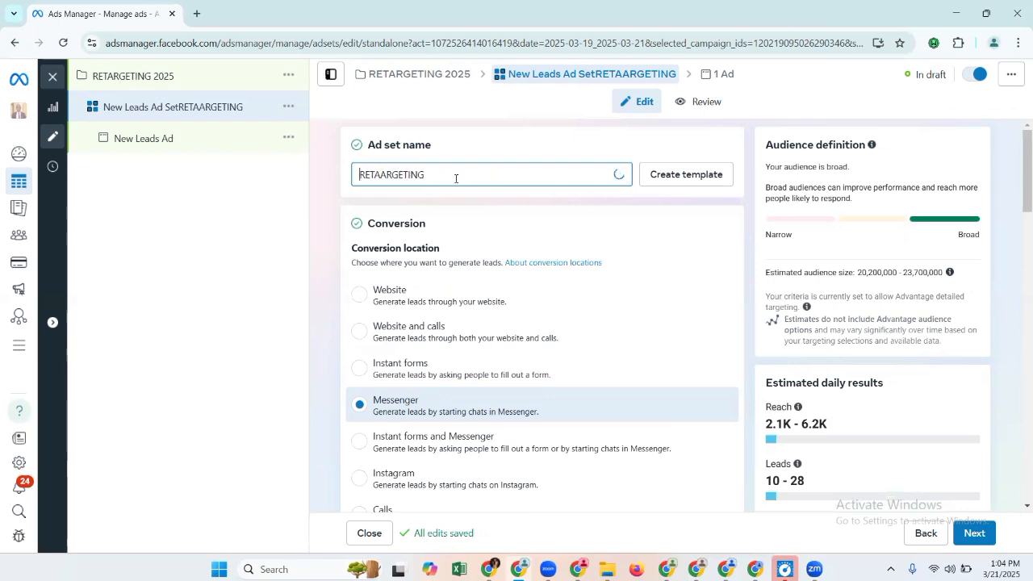
left_click(456, 179)
type("2025")
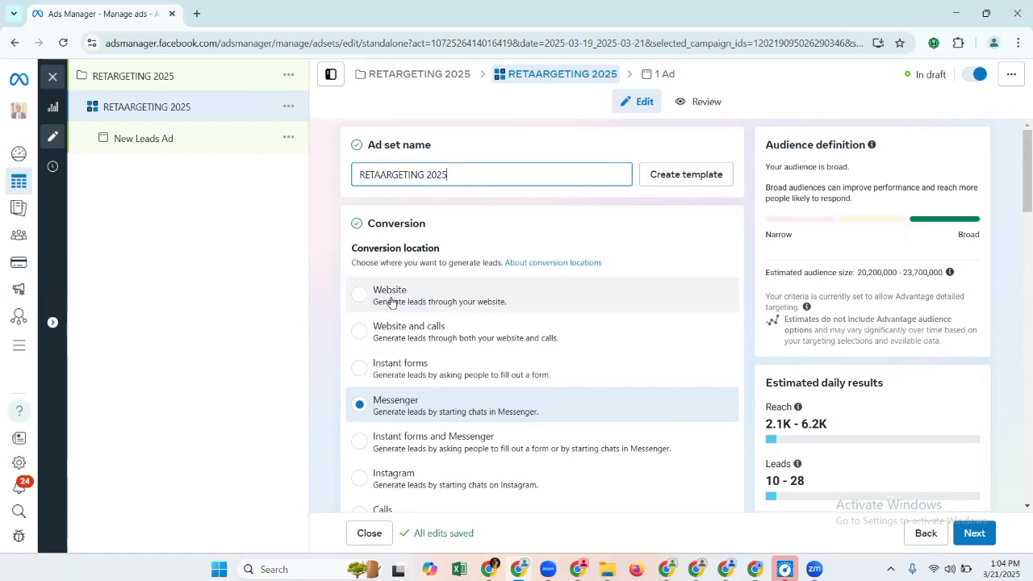
- Set the ad set's conversion location to Website with the performance goal "Maximize number of conversions"
left_click(391, 302)
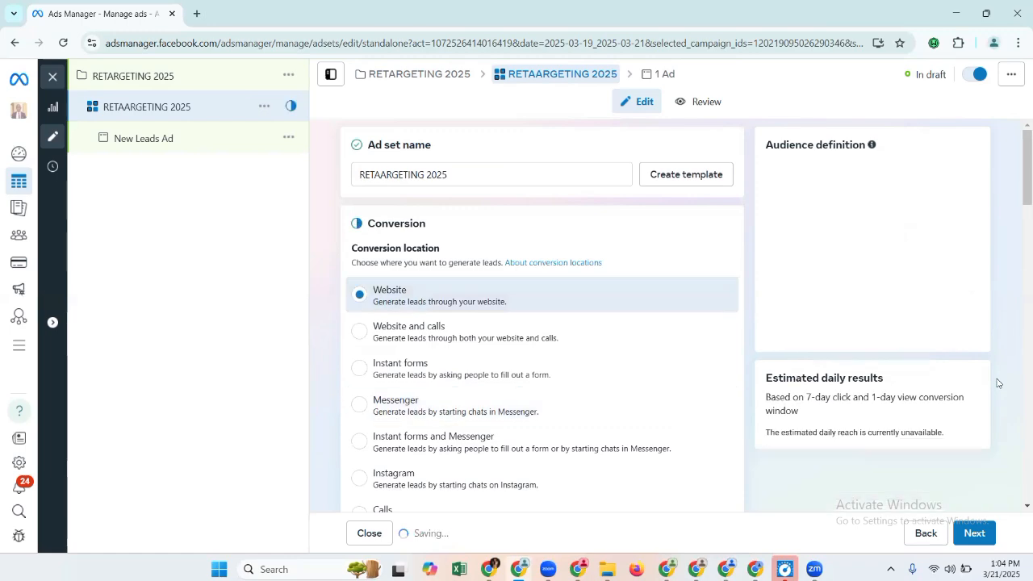
scroll(1017, 351, "down", 4)
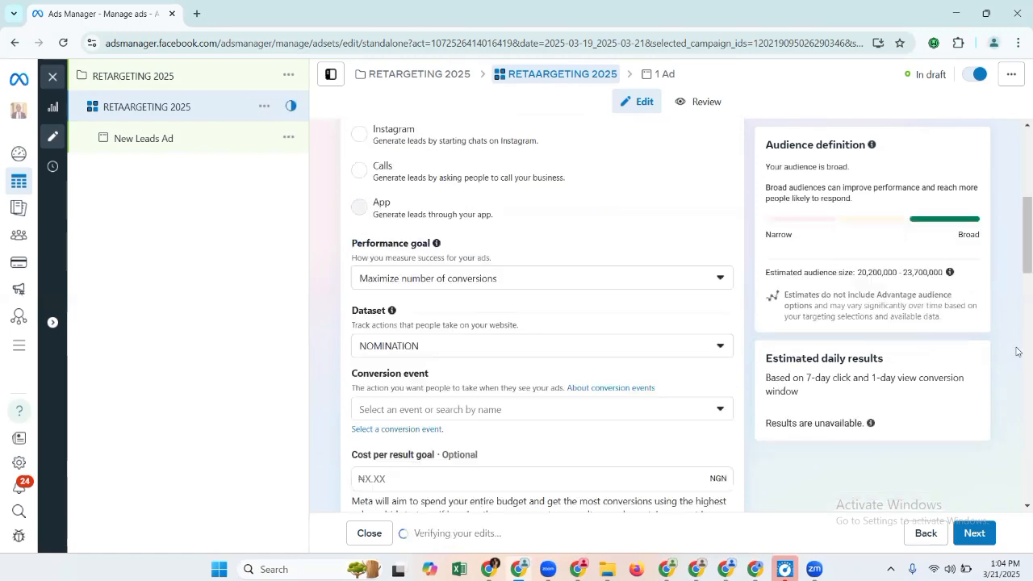
left_click(641, 284)
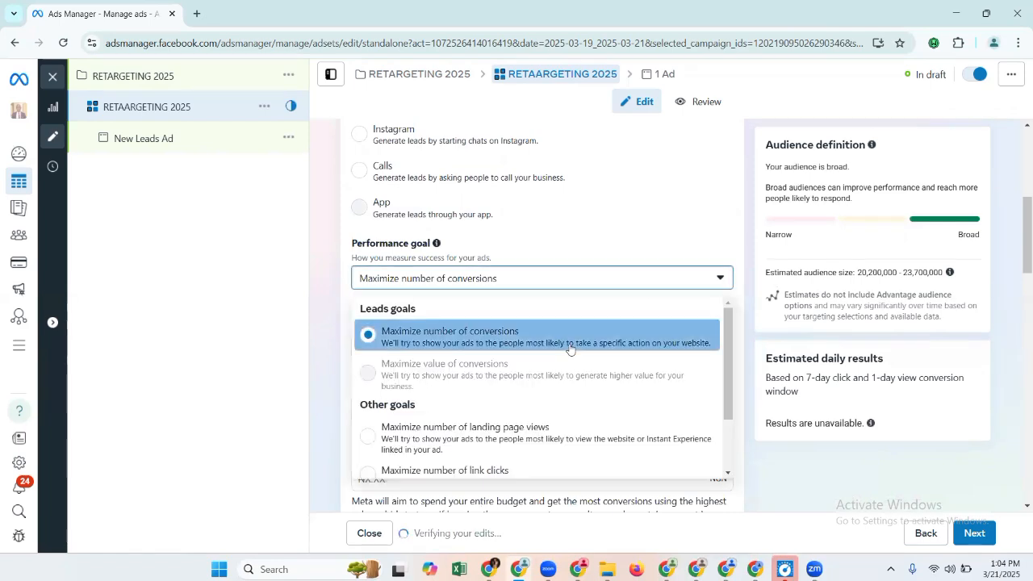
left_click(510, 355)
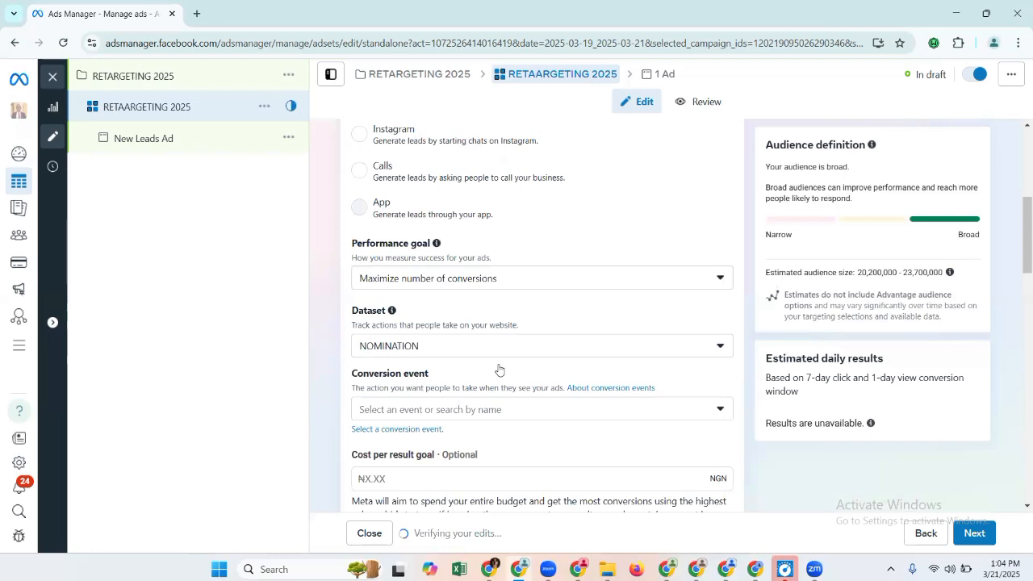
- Select the custom conversion FITNESS TRAINING LEAD as the ad set's conversion event
left_click(491, 418)
left_click(489, 413)
left_click(489, 413)
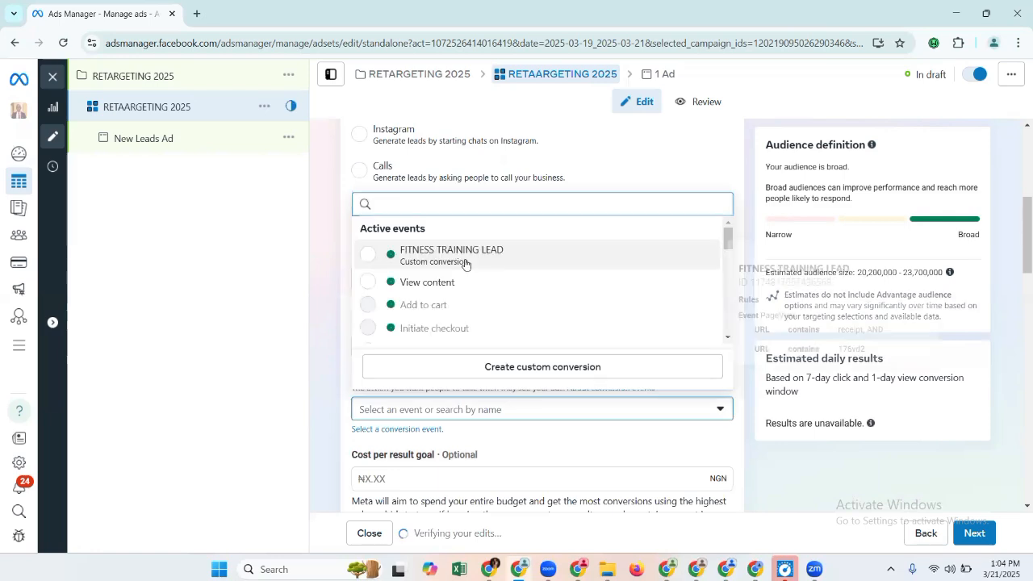
mouse_move(465, 264)
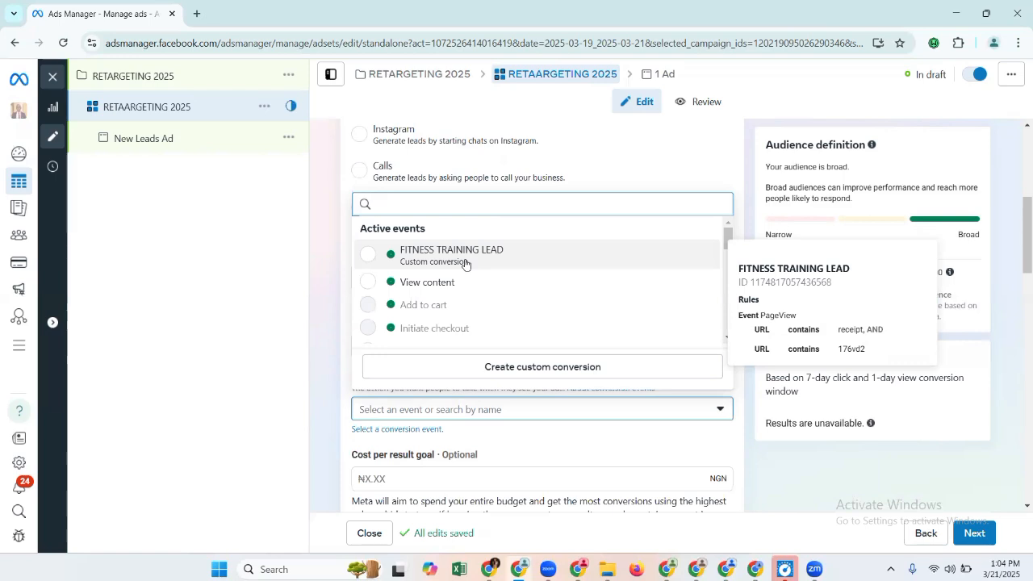
left_click(465, 264)
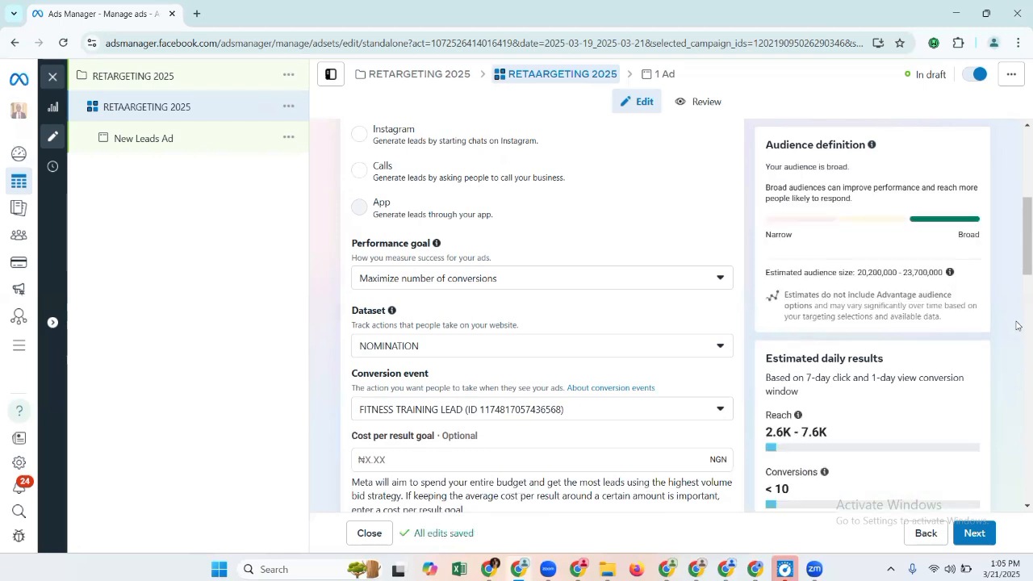
- Set the ad set's daily budget to ₦1,600
scroll(1017, 268, "down", 4)
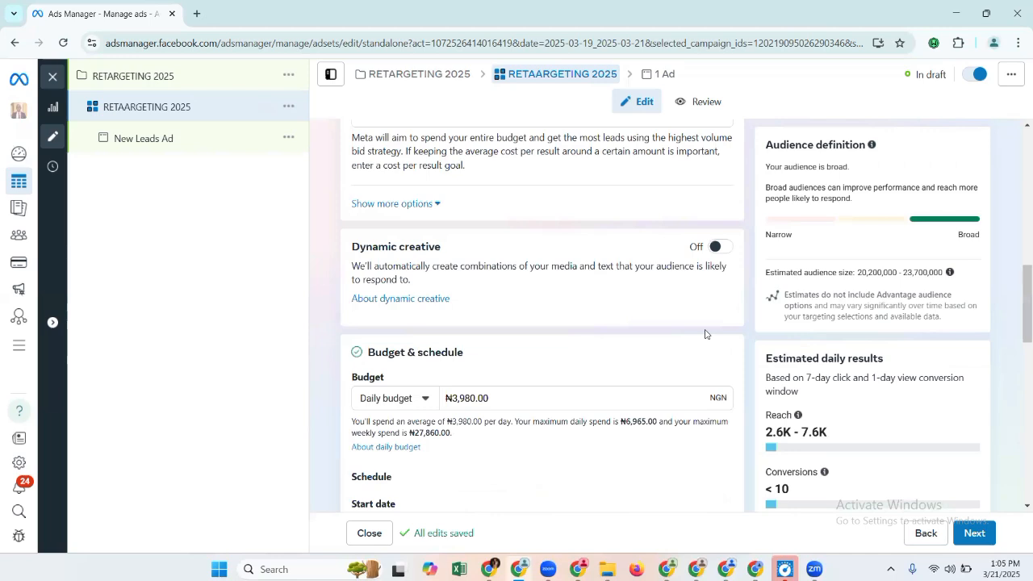
left_click(543, 396)
type("1")
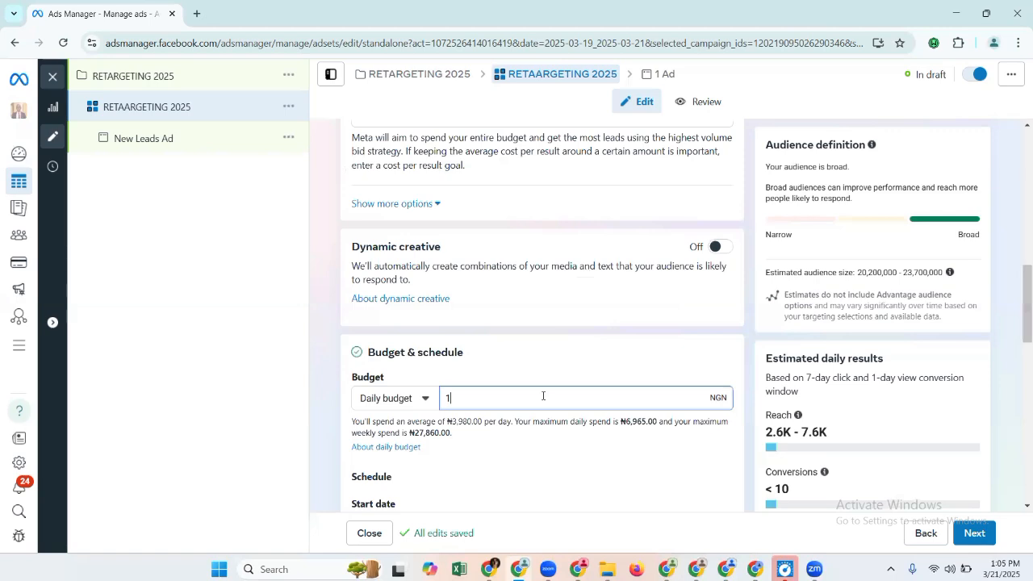
type("6000")
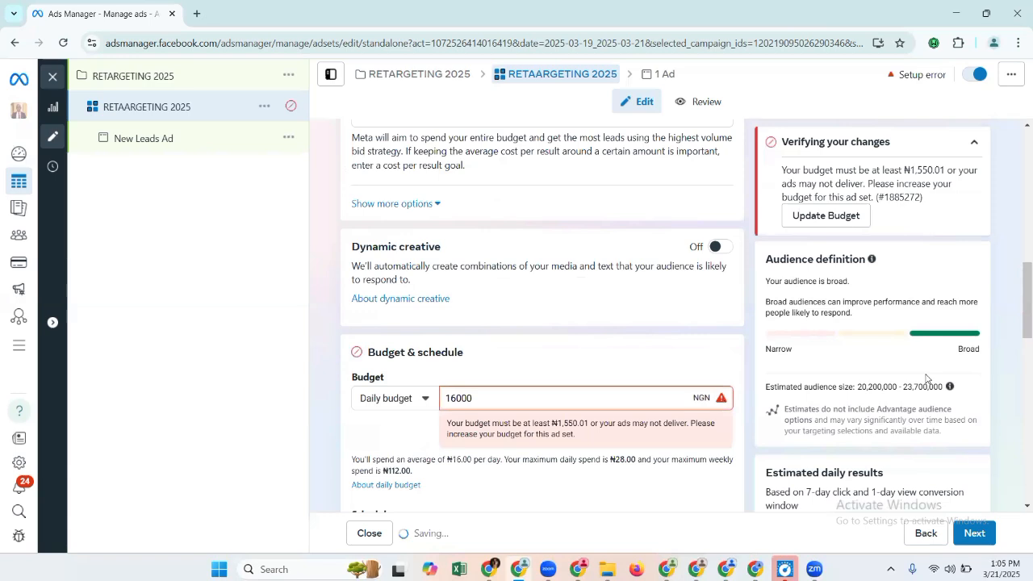
key("BackSpace")
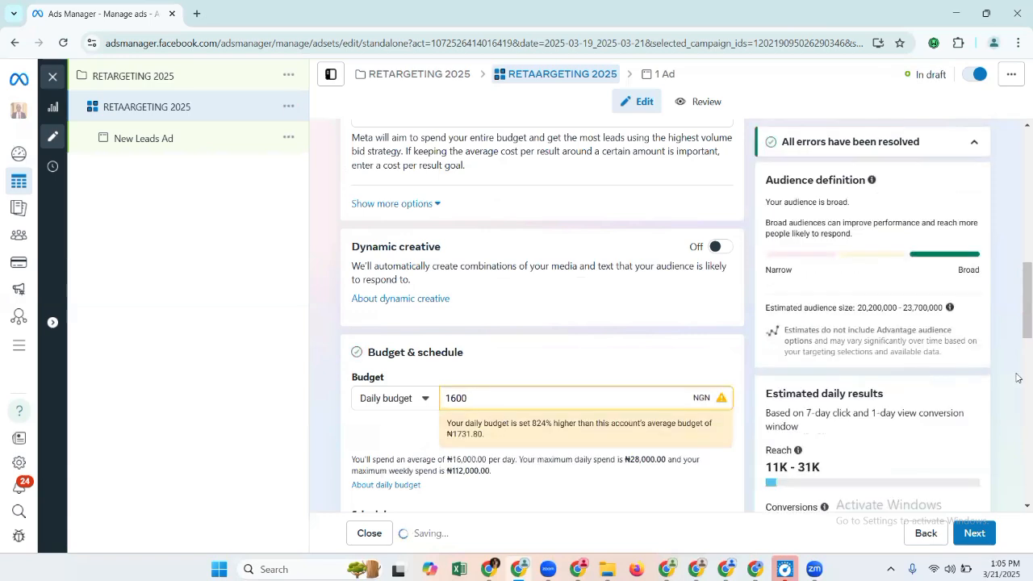
- Add the custom audiences WEBSITE VISITORS and VIDEO VIEWS as suggestions in the ad set's Advantage+ audience
scroll(1017, 381, "down", 4)
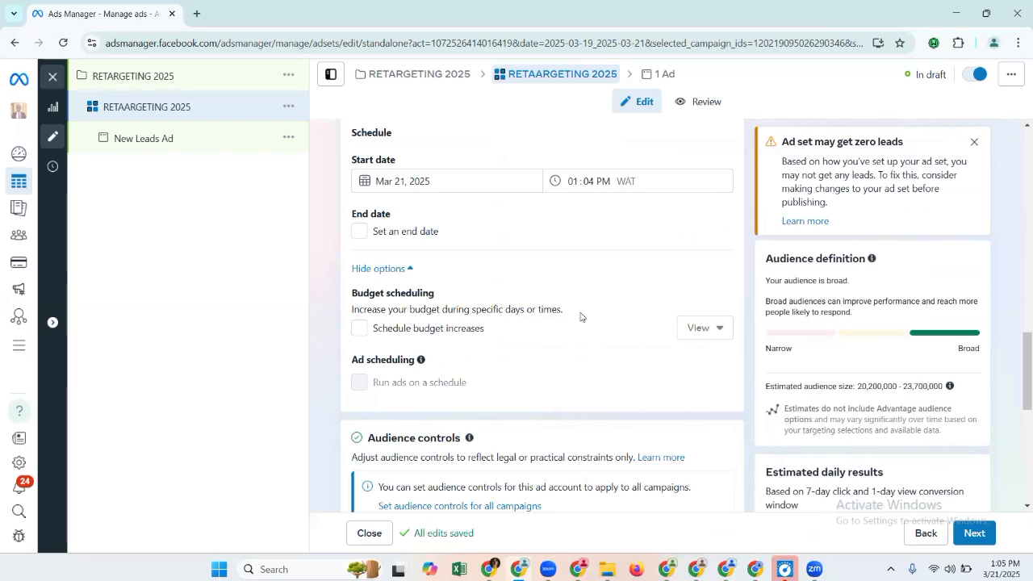
scroll(581, 316, "down", 4)
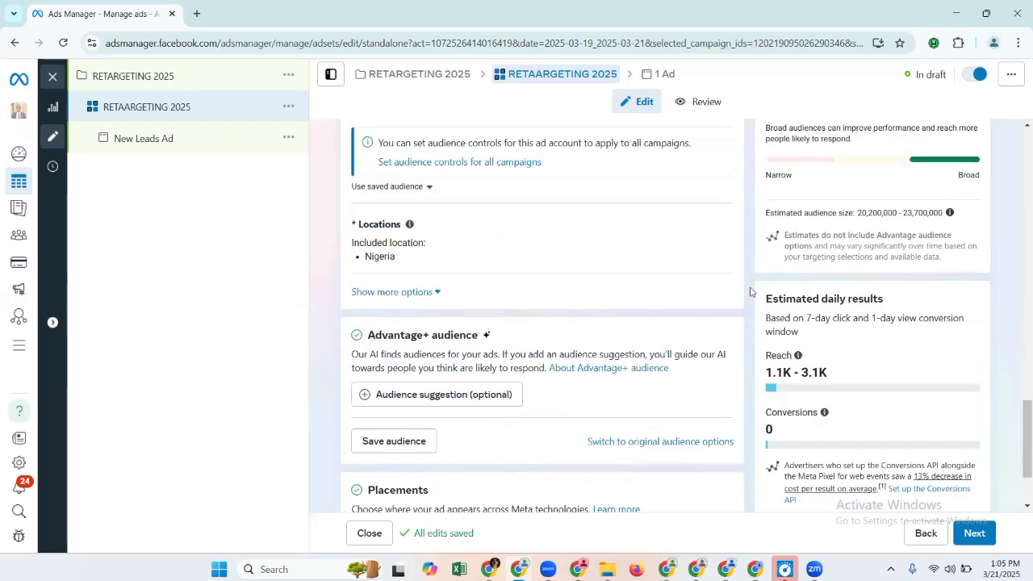
left_click(435, 399)
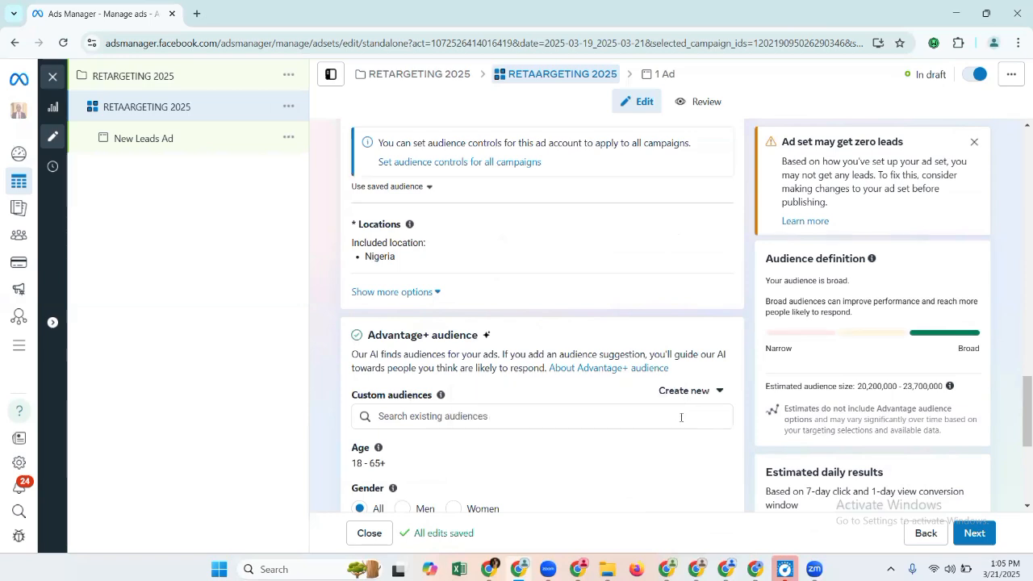
left_click(681, 417)
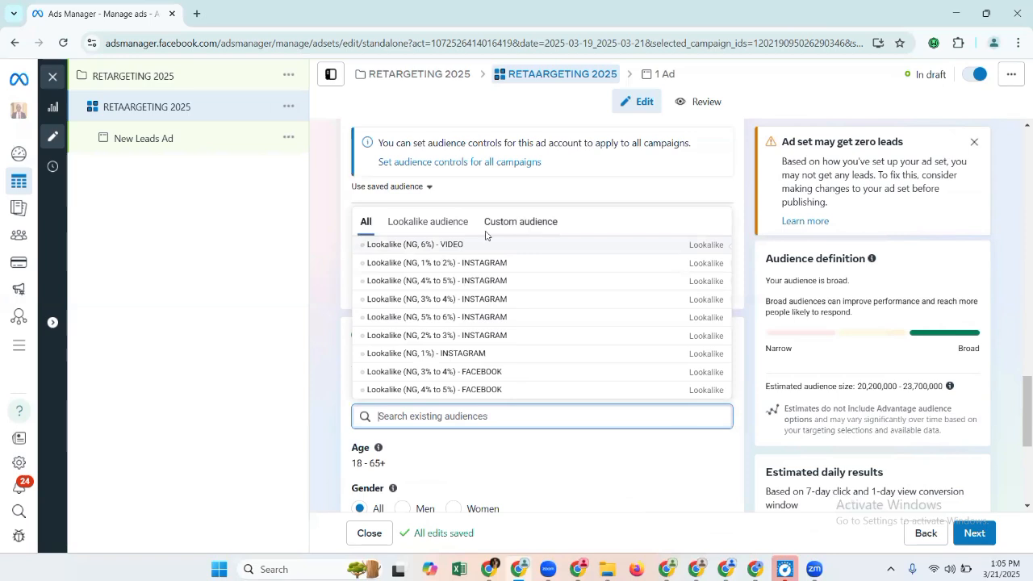
left_click(538, 229)
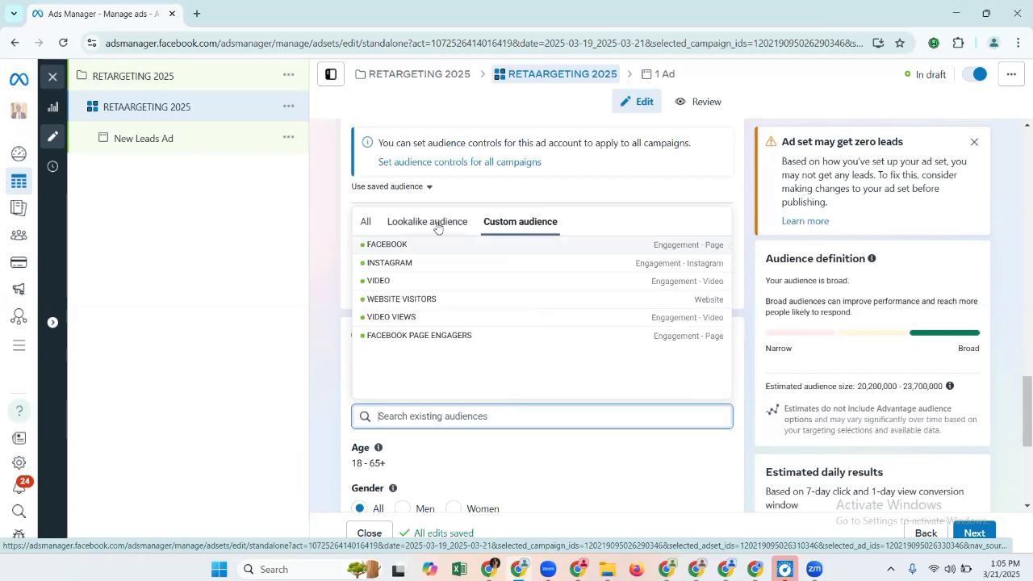
mouse_move(579, 257)
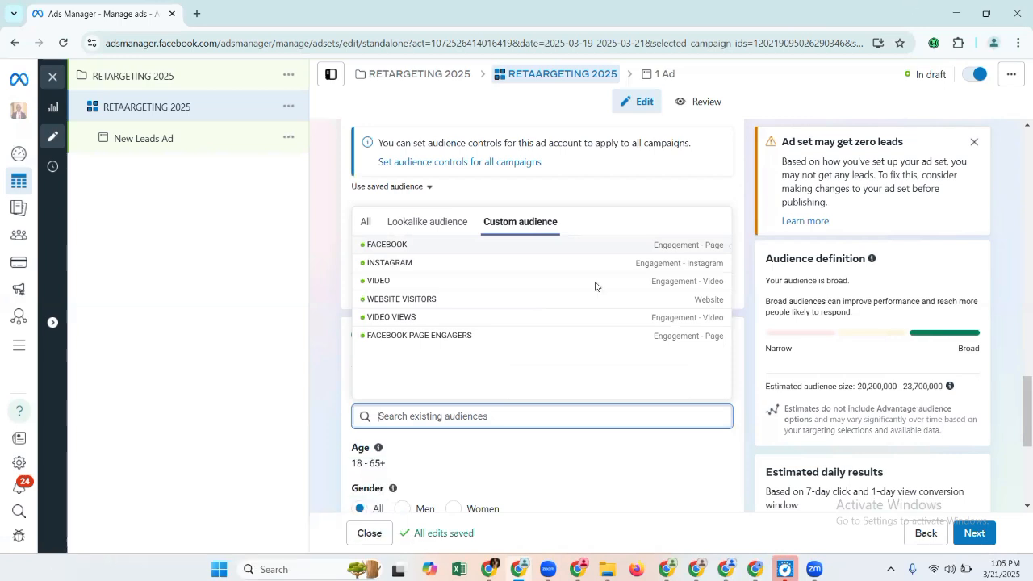
left_click(598, 428)
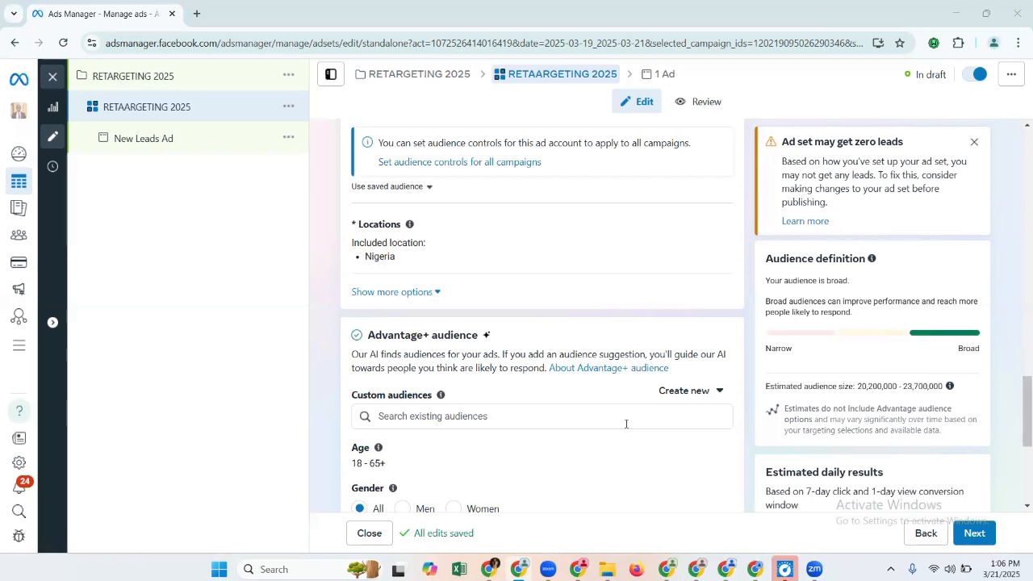
left_click(625, 423)
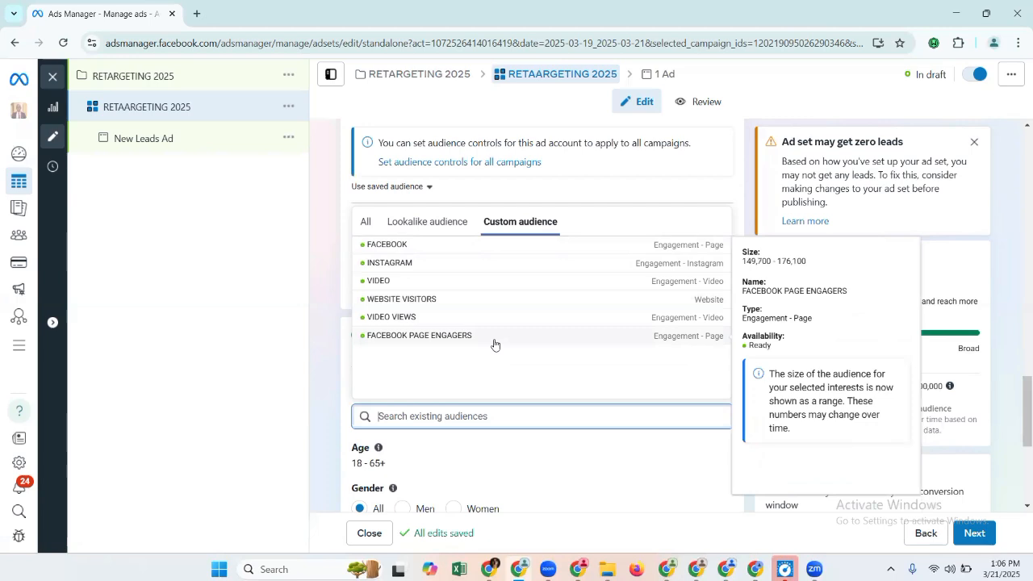
left_click(445, 300)
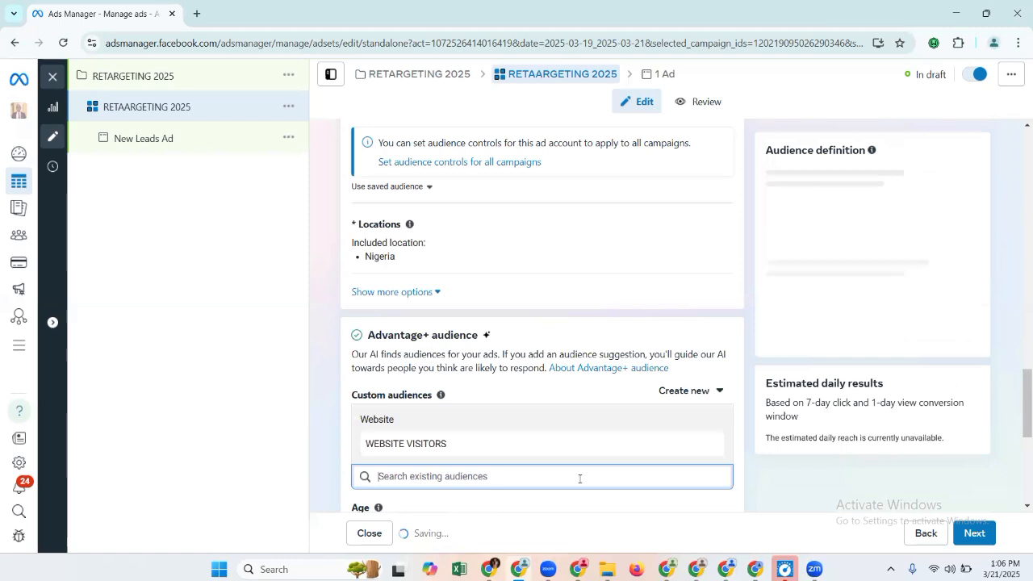
left_click(580, 478)
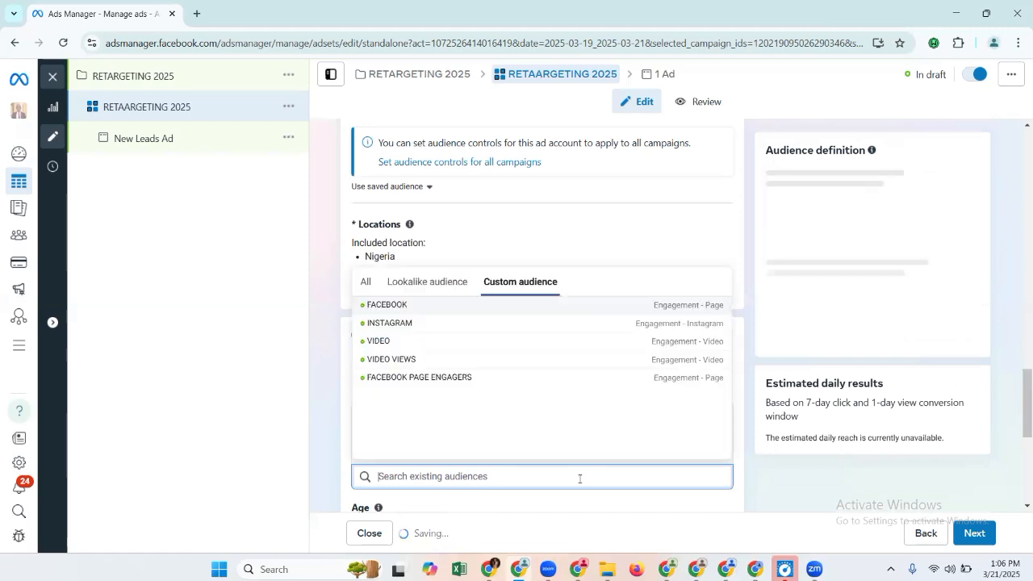
left_click(429, 360)
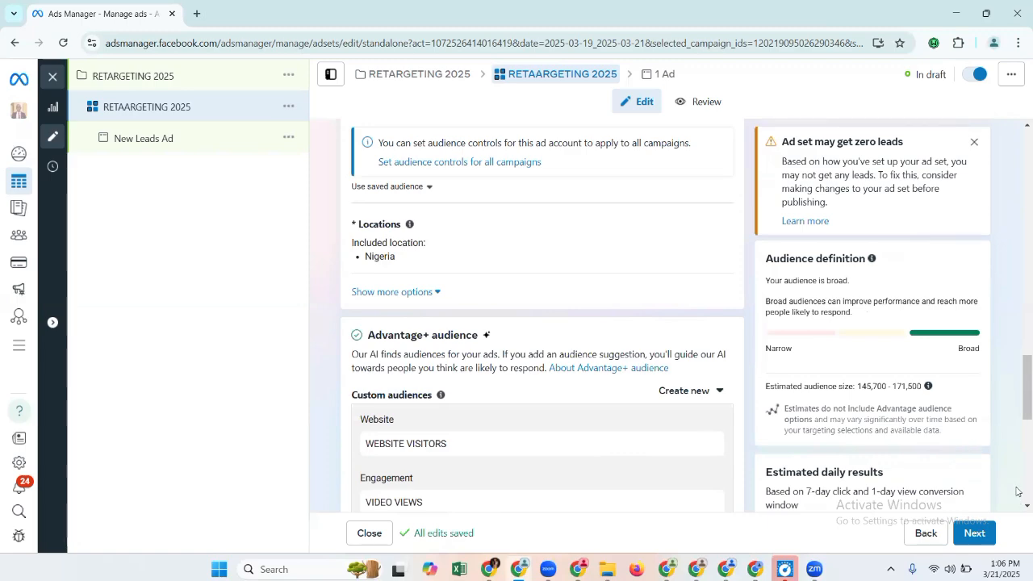
- Add the custom audiences FACEBOOK PAGE ENGAGERS and INSTAGRAM to the ad set's Advantage+ audience, and check the estimated audience size
scroll(1017, 491, "down", 5)
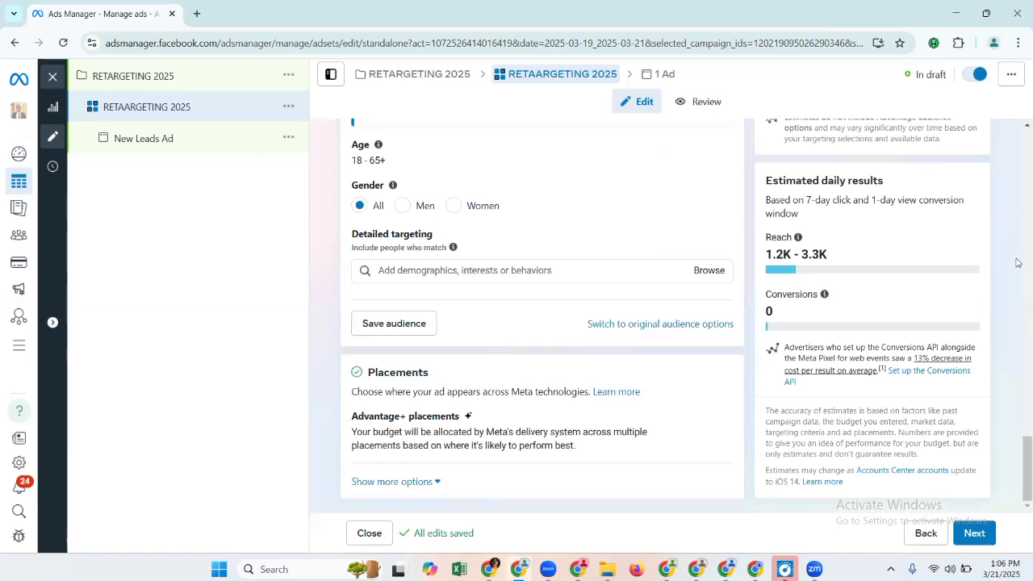
scroll(1017, 262, "up", 4)
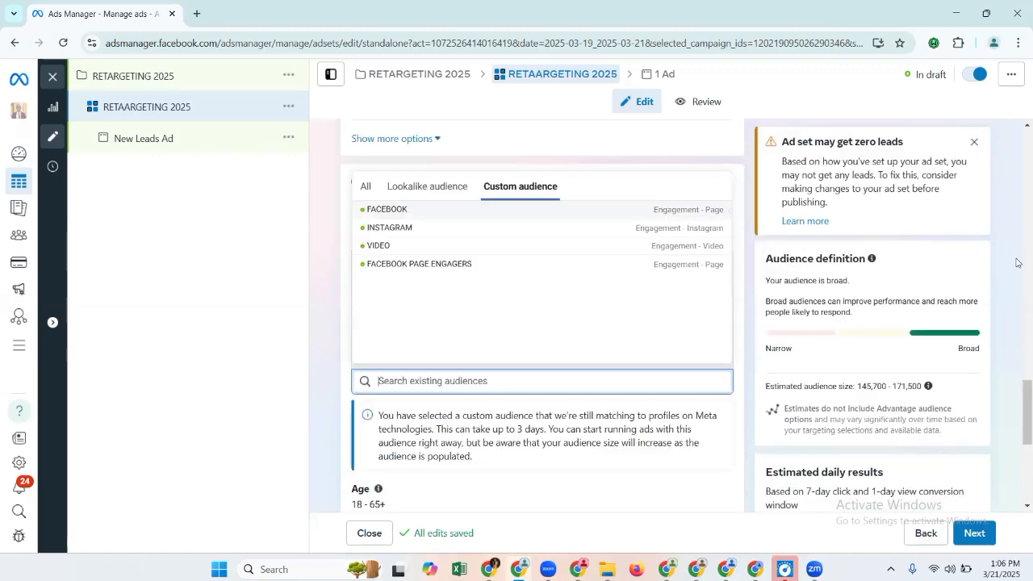
left_click(521, 263)
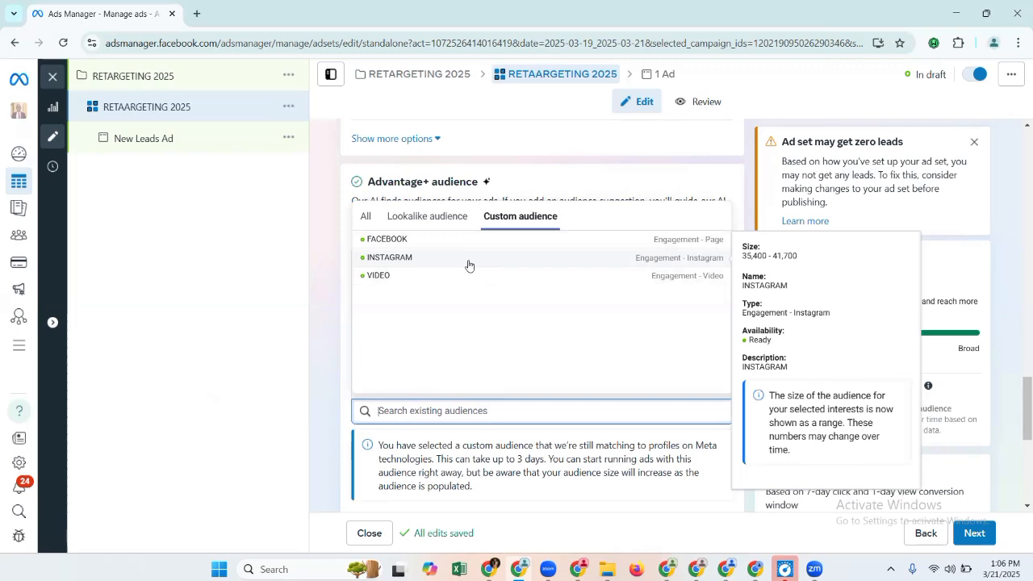
left_click(468, 260)
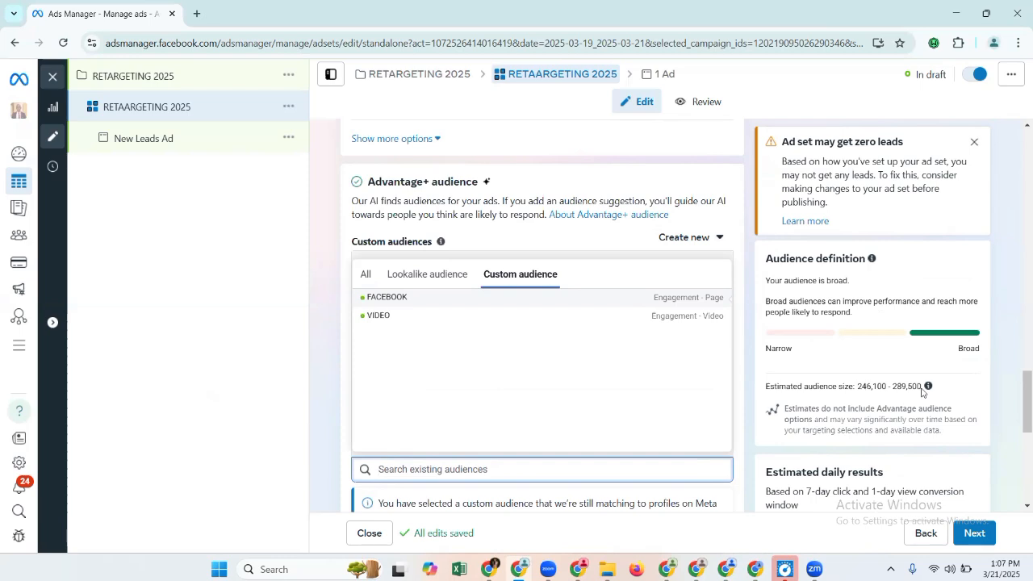
mouse_move(922, 392)
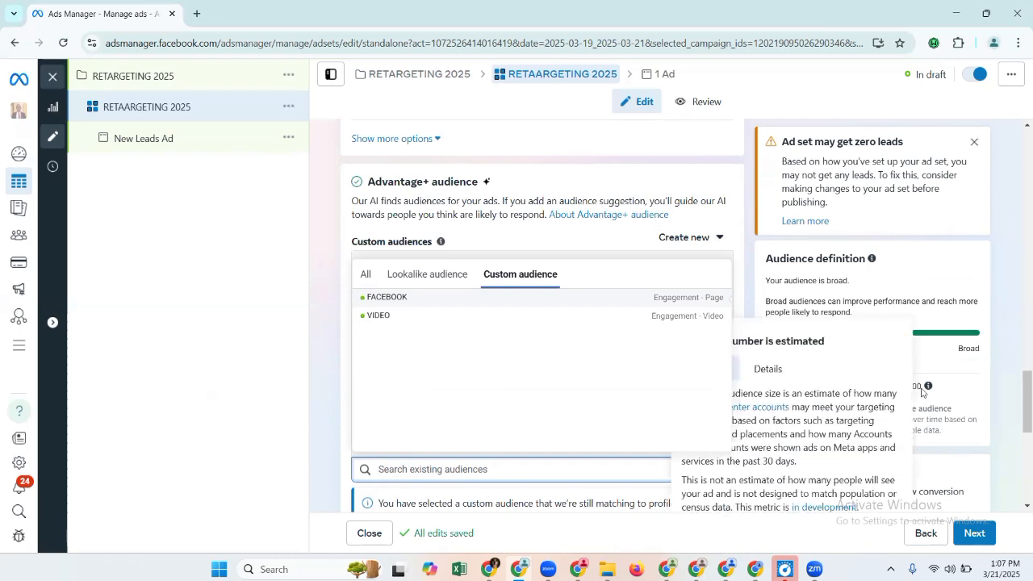
left_click(735, 268)
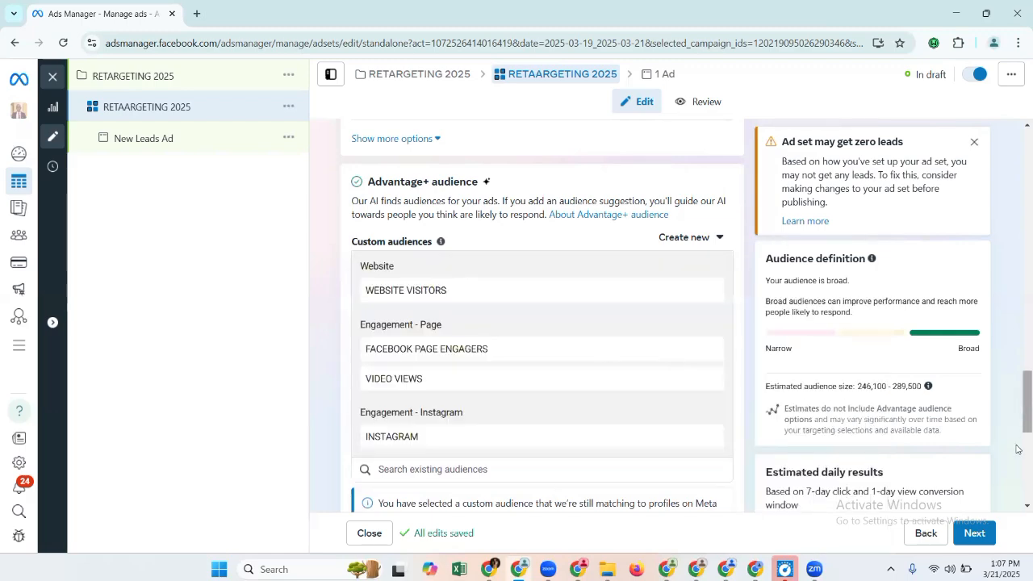
- Open the ad set's placement settings for editing and review the options, leaving Advantage+ placements selected
scroll(1016, 448, "down", 4)
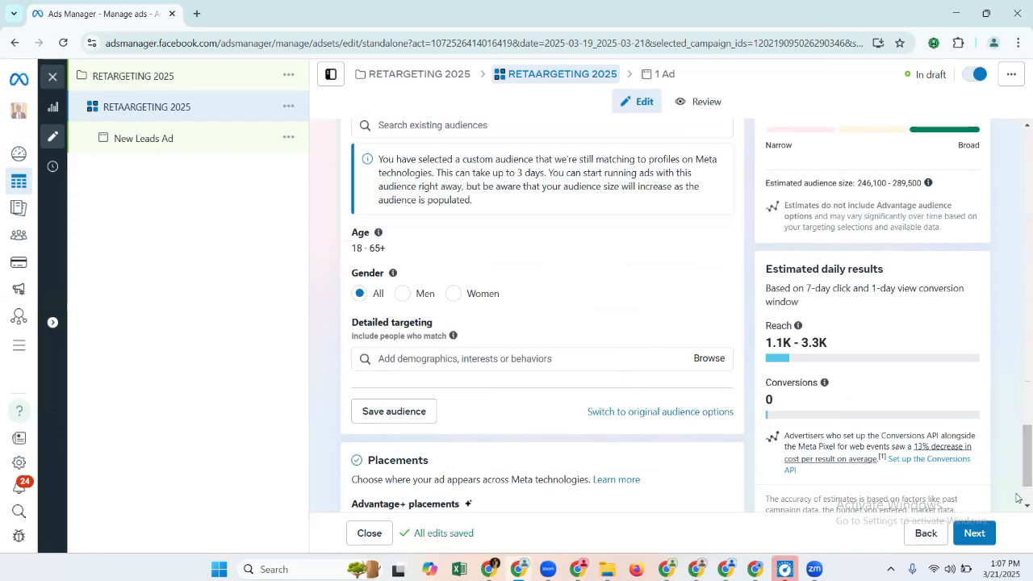
scroll(1019, 499, "down", 2)
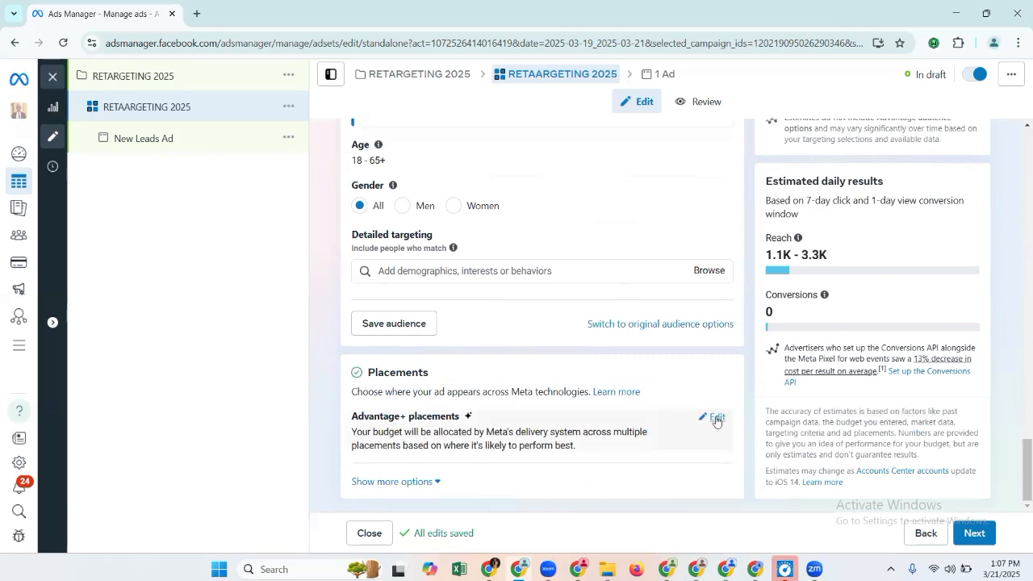
left_click(716, 418)
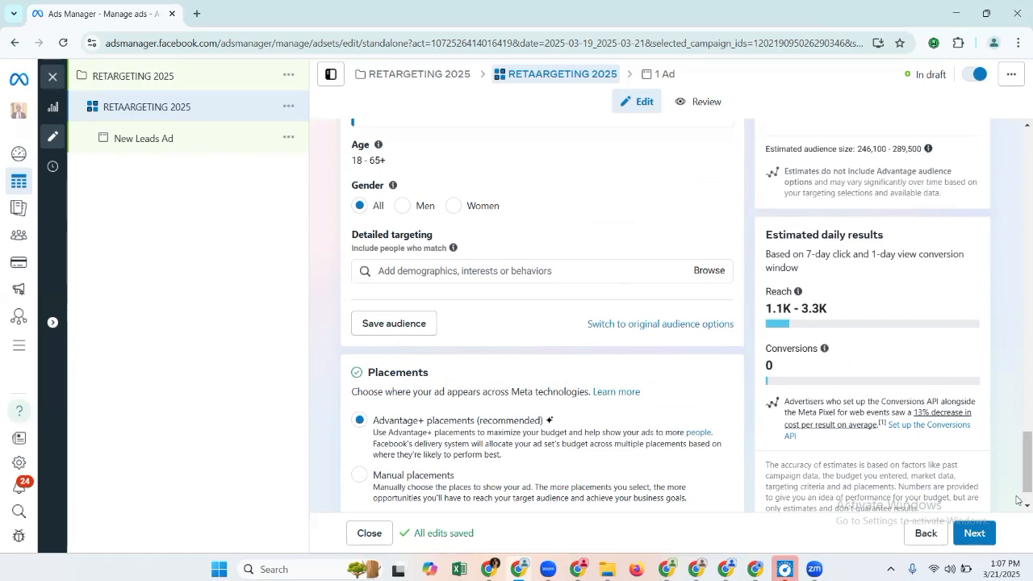
scroll(1018, 500, "down", 1)
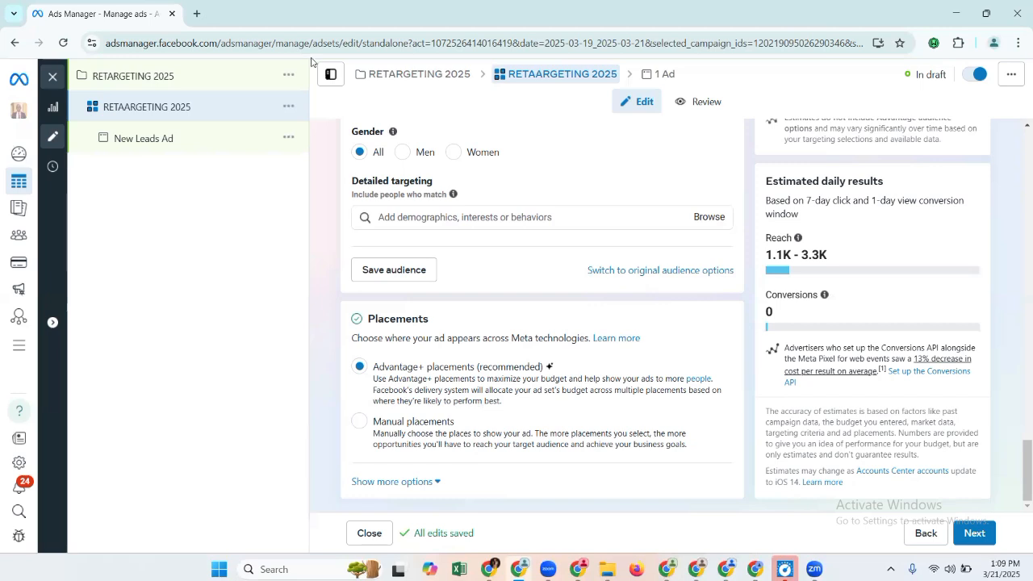
- Open the new leads ad, rename it "RETRGETING" and turn on its ad preview
left_click(199, 144)
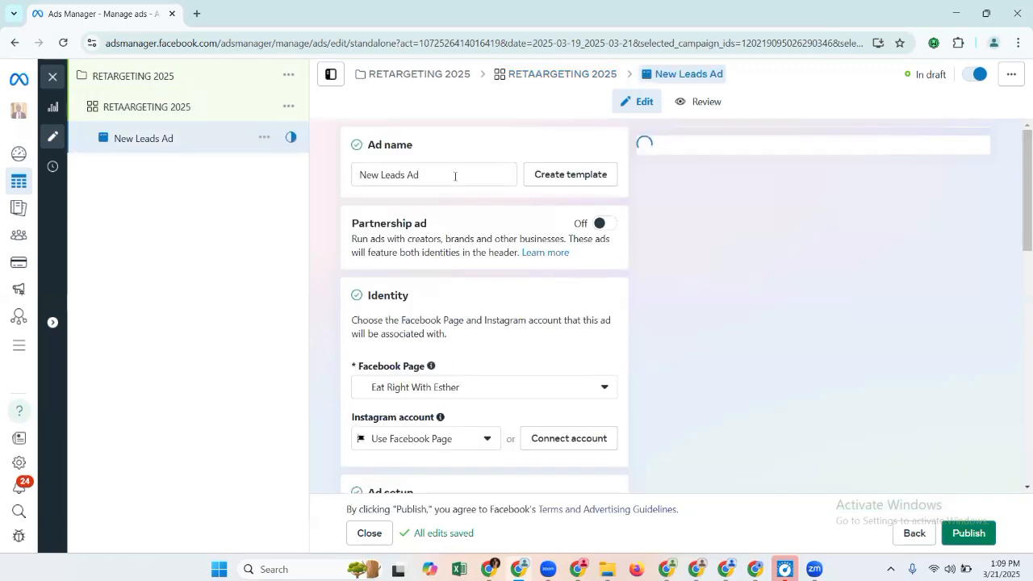
triple_click(456, 176)
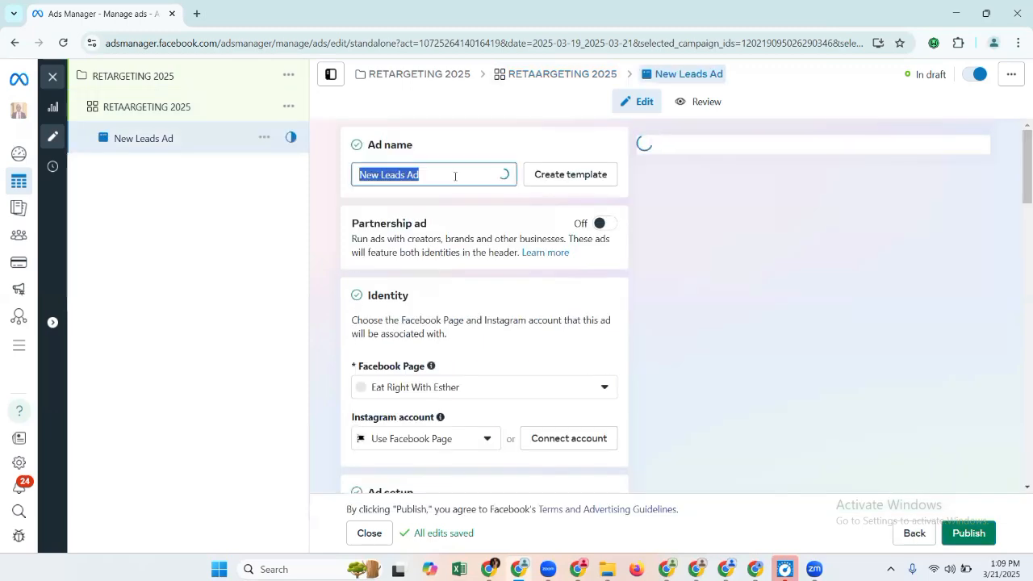
type("RETRGE")
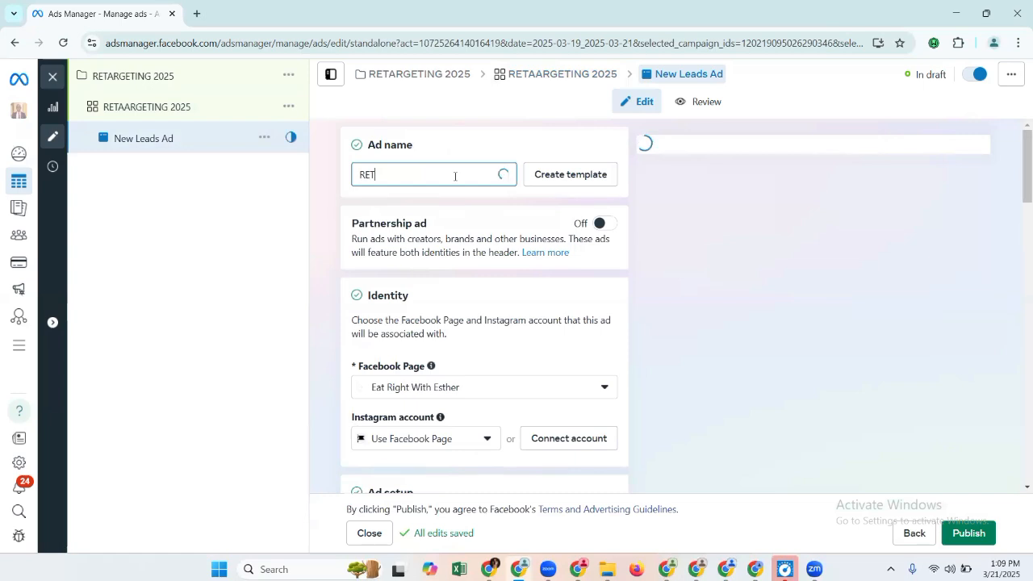
type("ING")
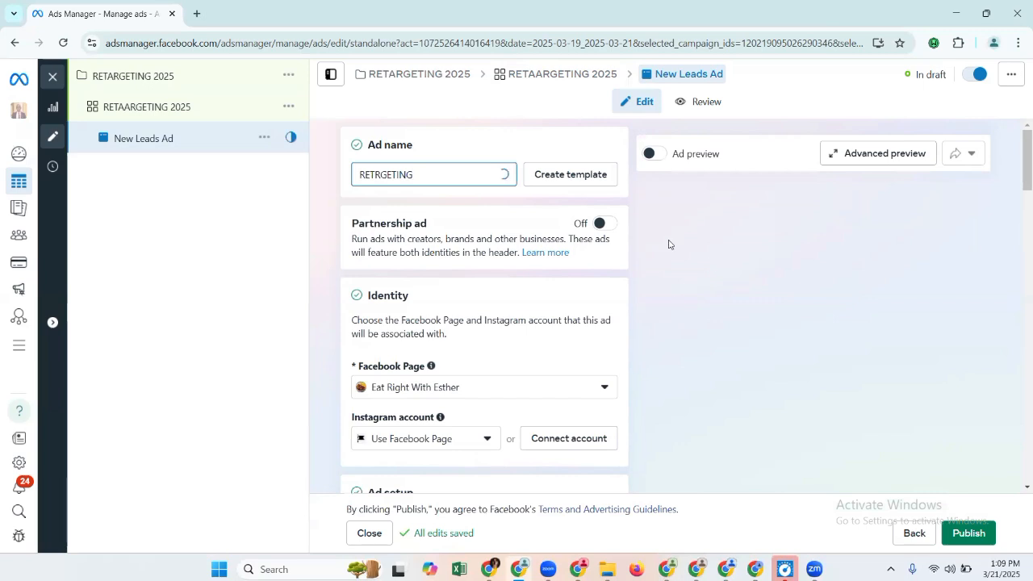
left_click(657, 163)
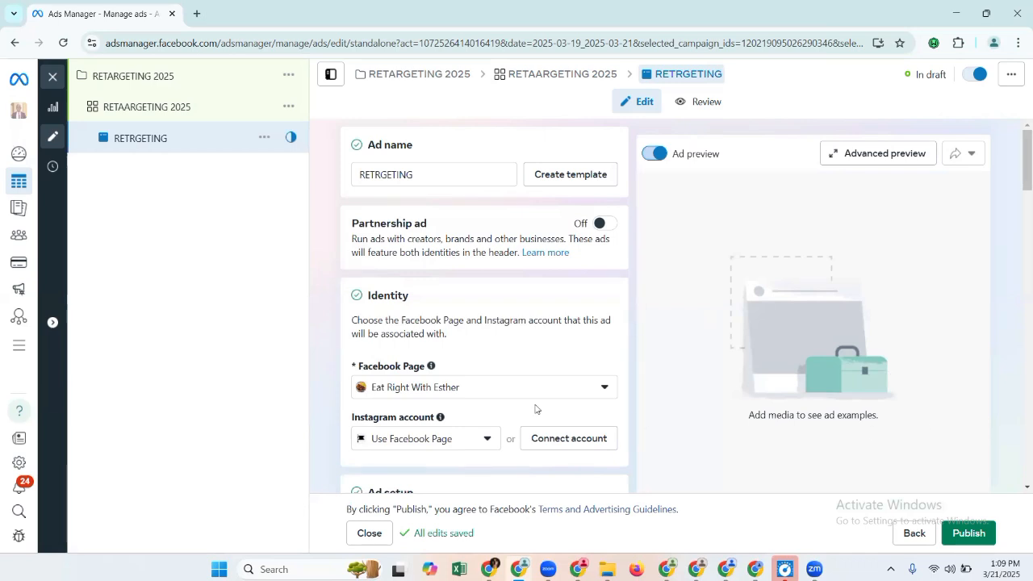
- Select Eat Right With Esther as the ad's Facebook Page and "Use Facebook Page" as its Instagram account
left_click(473, 392)
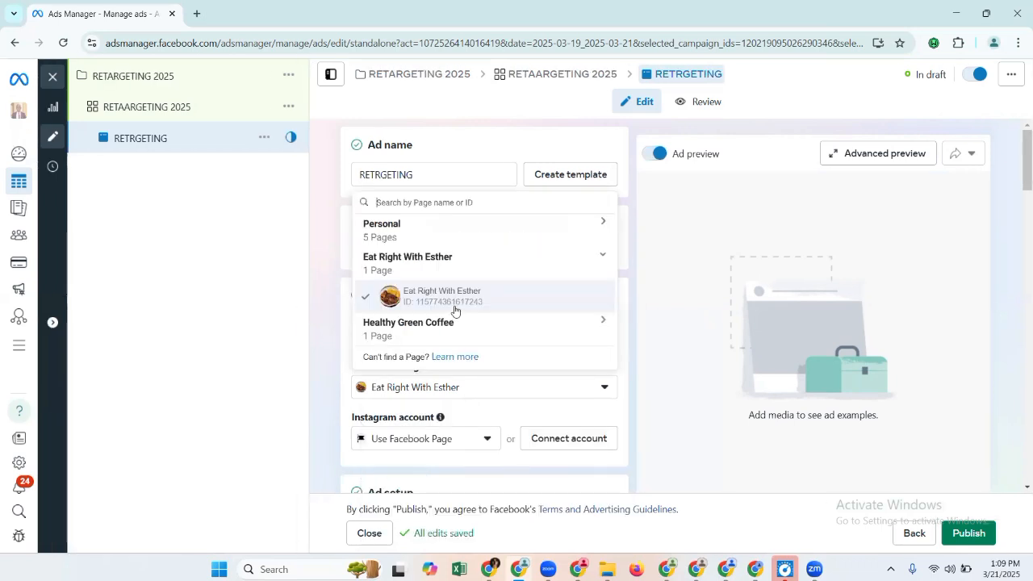
left_click(455, 310)
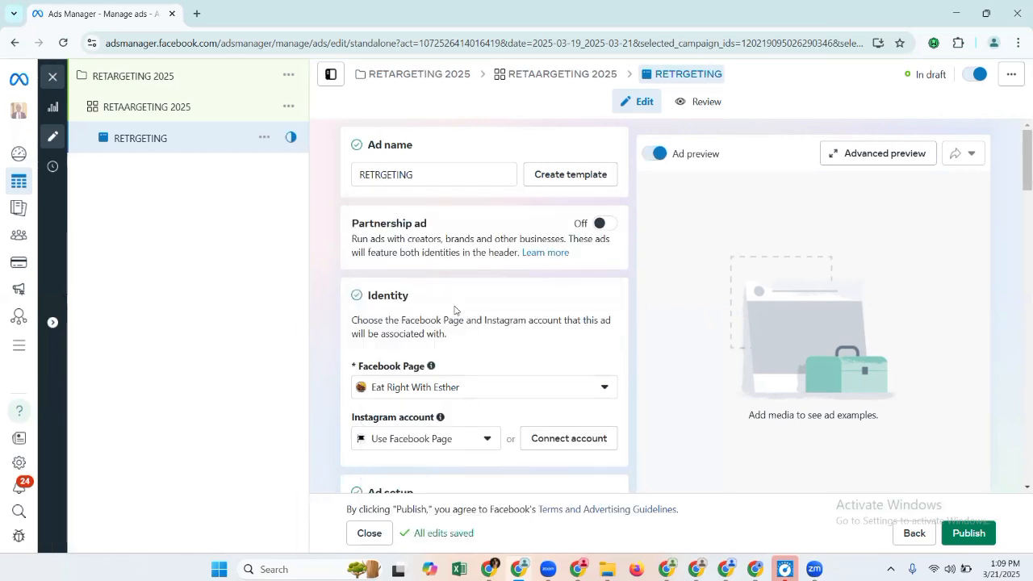
left_click(476, 387)
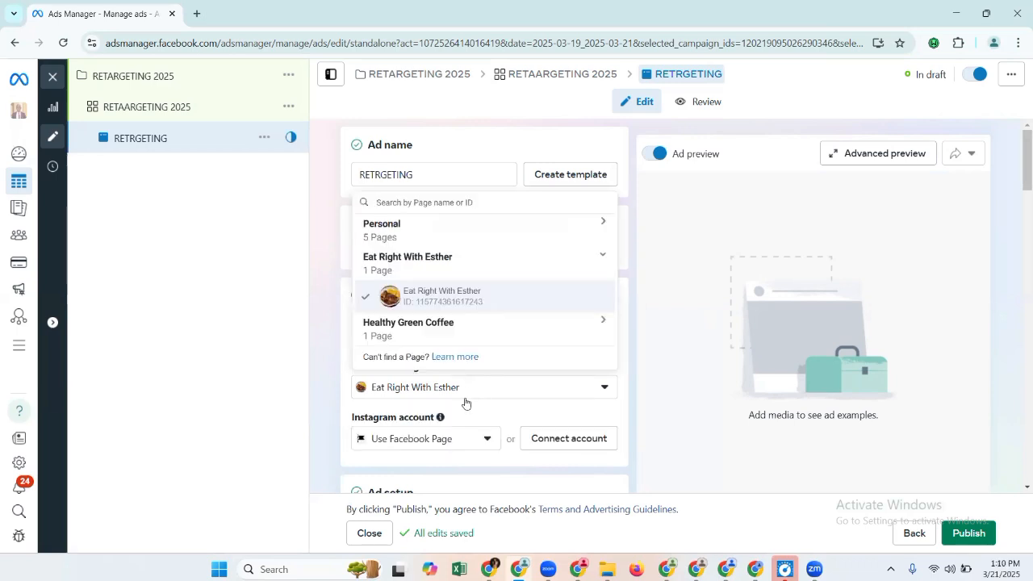
left_click(443, 300)
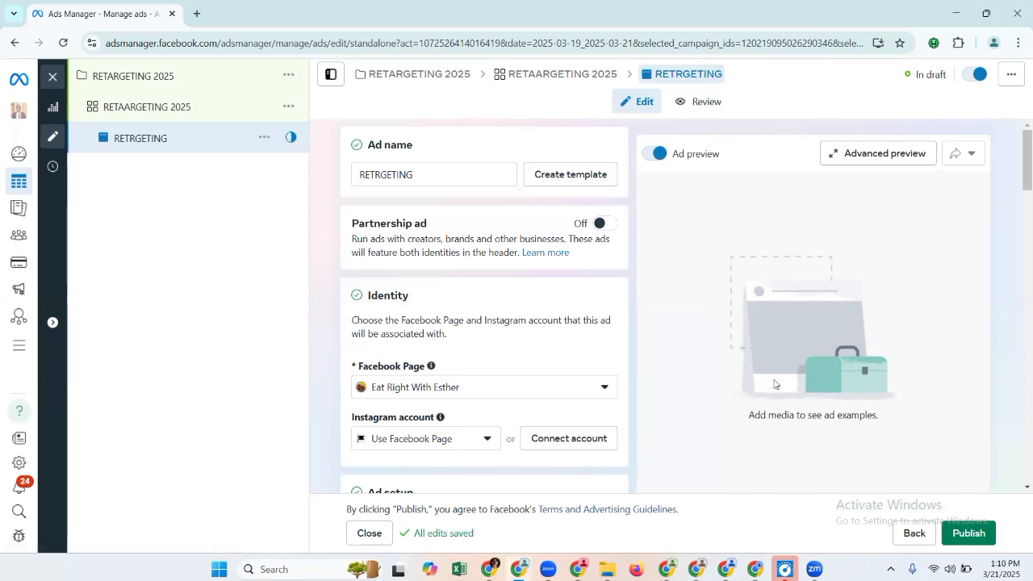
left_click(390, 440)
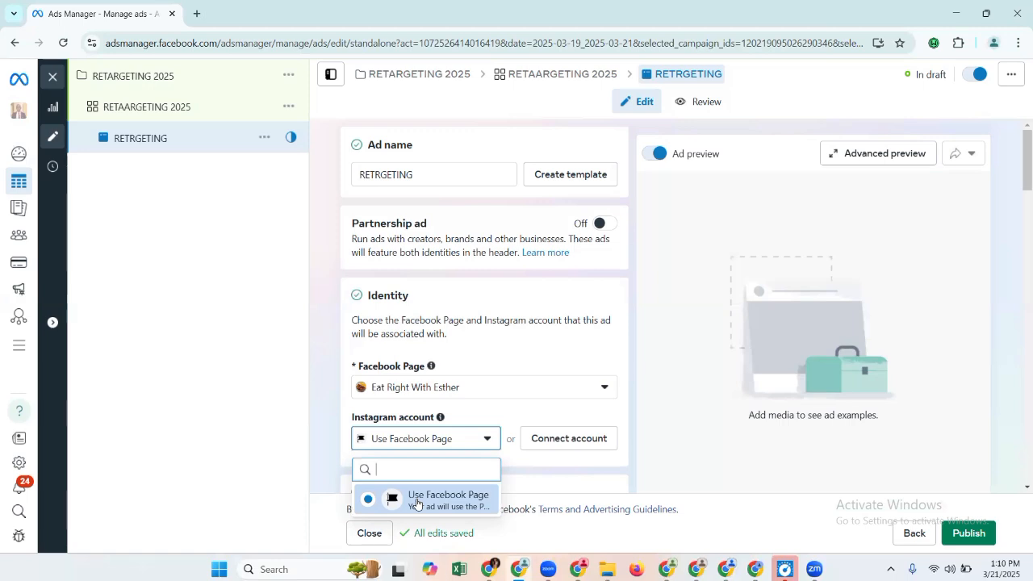
left_click(416, 505)
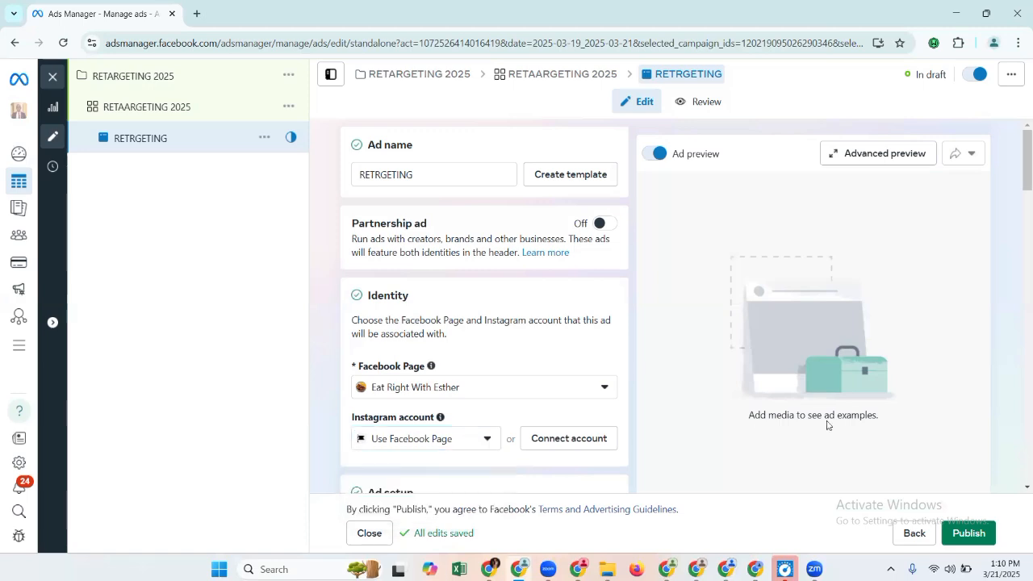
scroll(1016, 386, "down", 8)
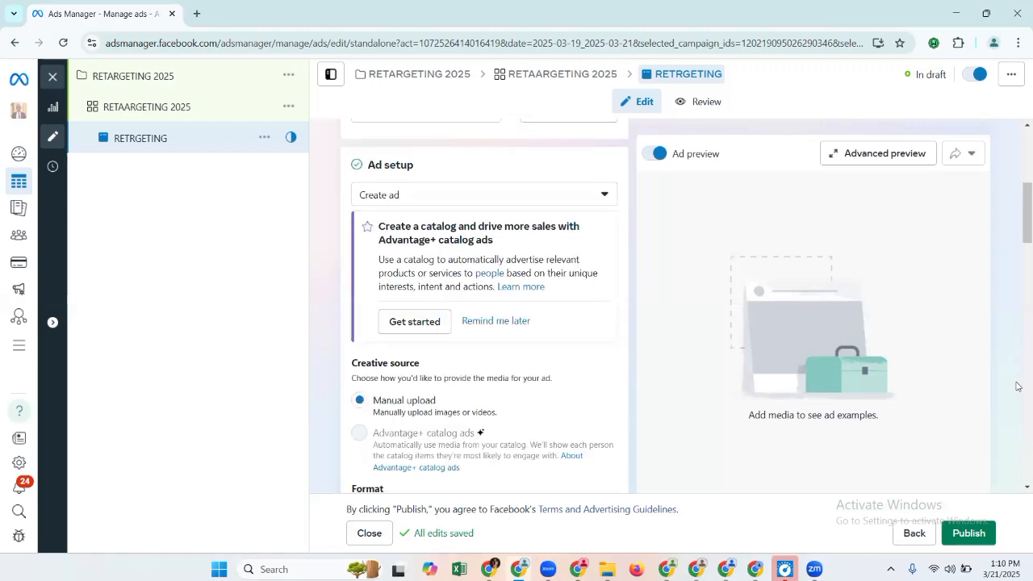
scroll(1016, 387, "down", 4)
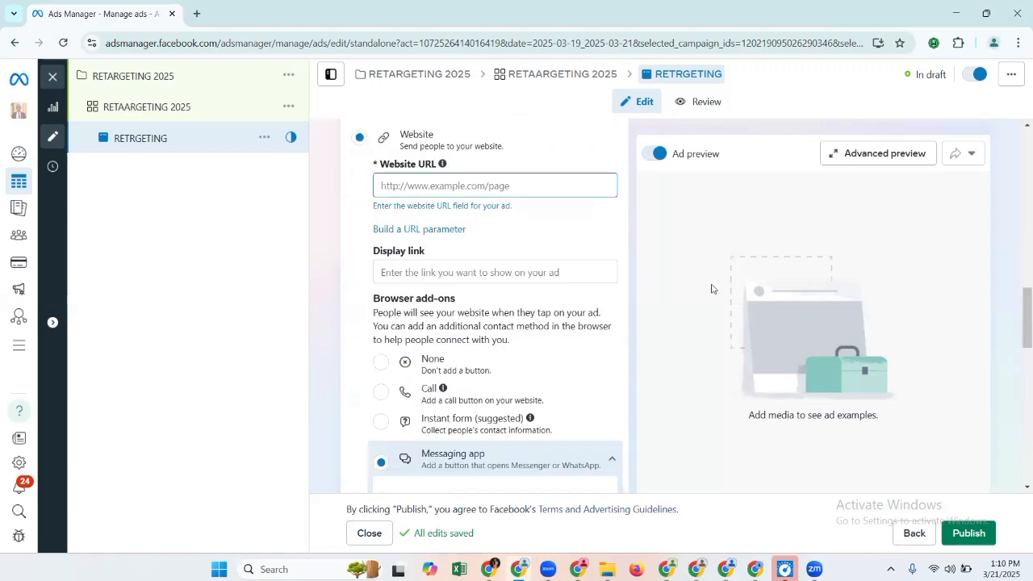
left_click(483, 188)
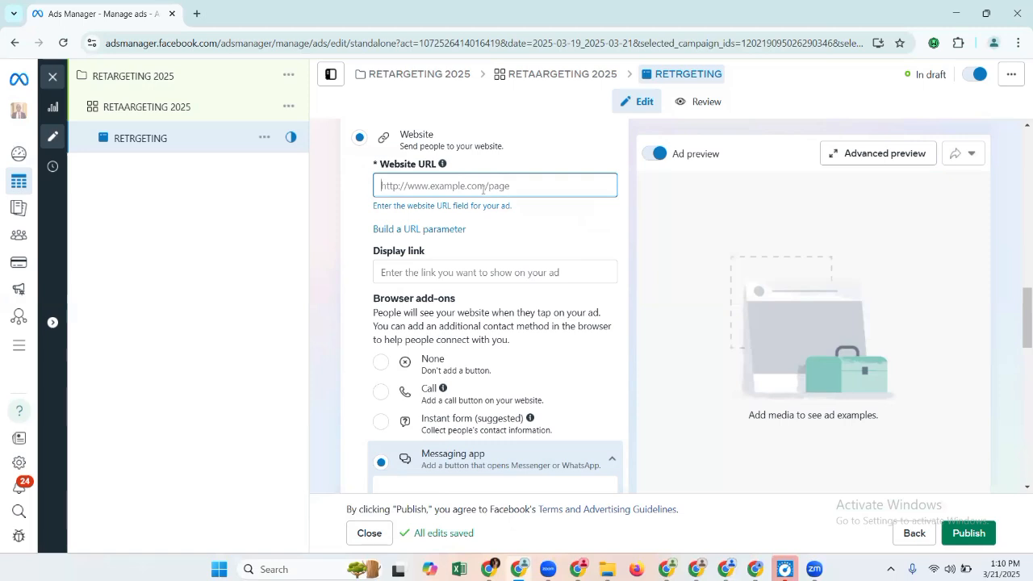
type("WWW")
key("BackSpace")
key("BackSpace")
key("BackSpace")
type("www")
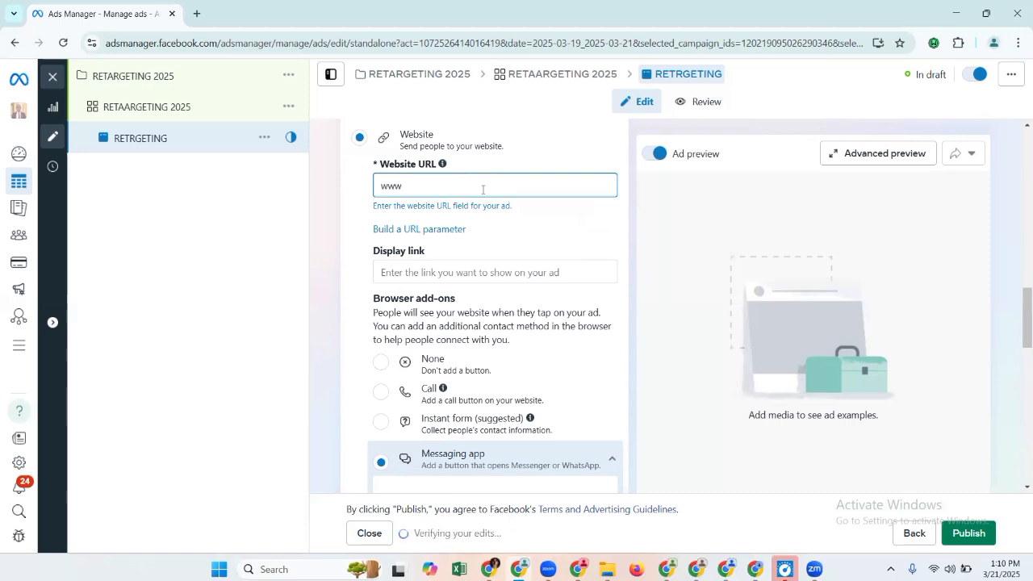
type("chinedu")
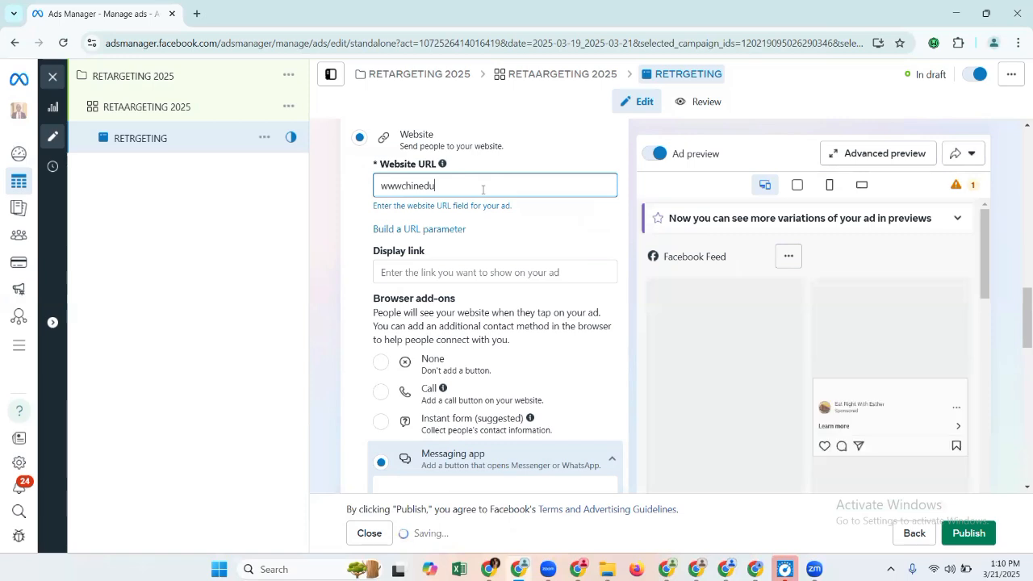
type("p")
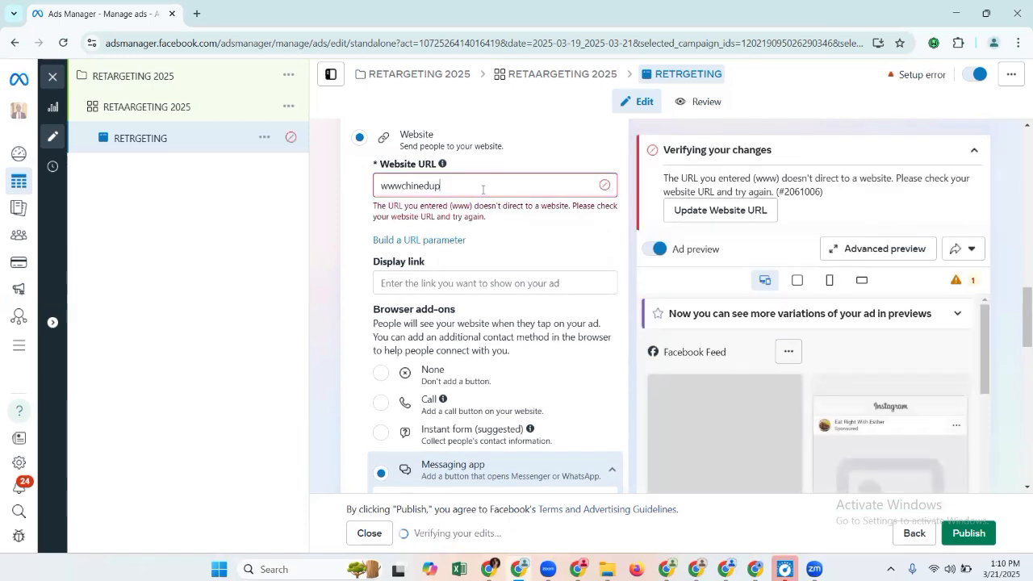
type("aul.")
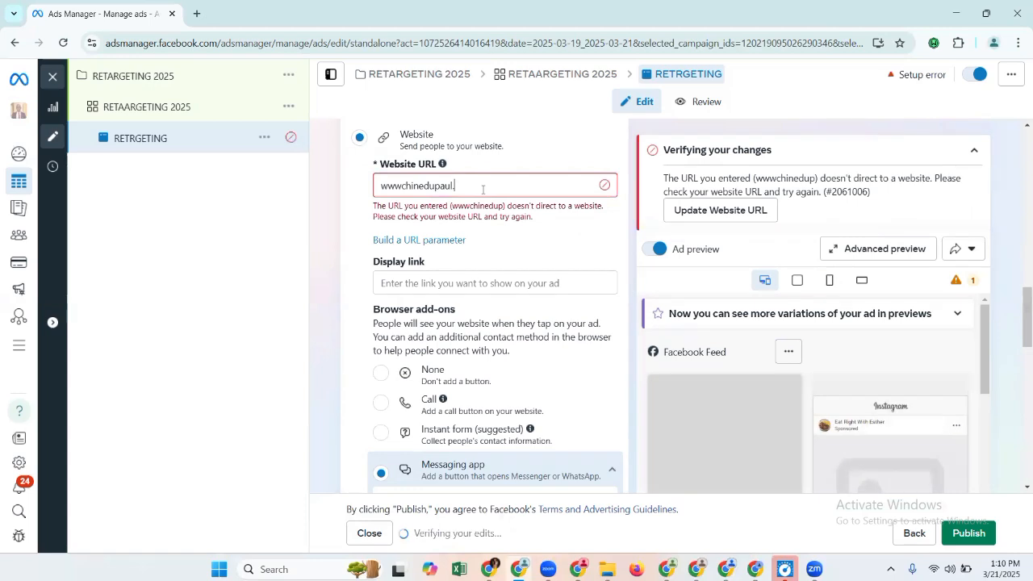
type("com")
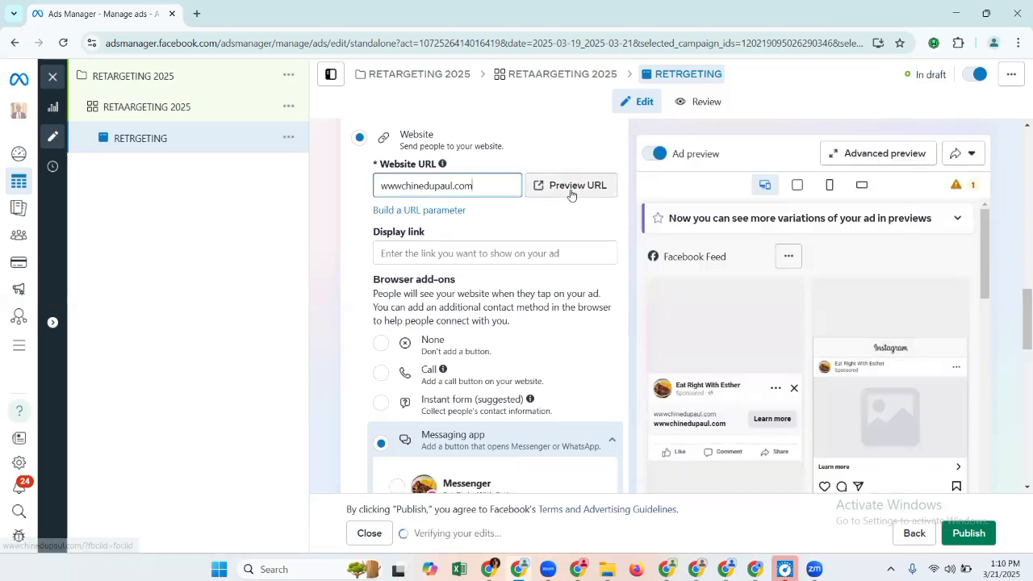
right_click(570, 194)
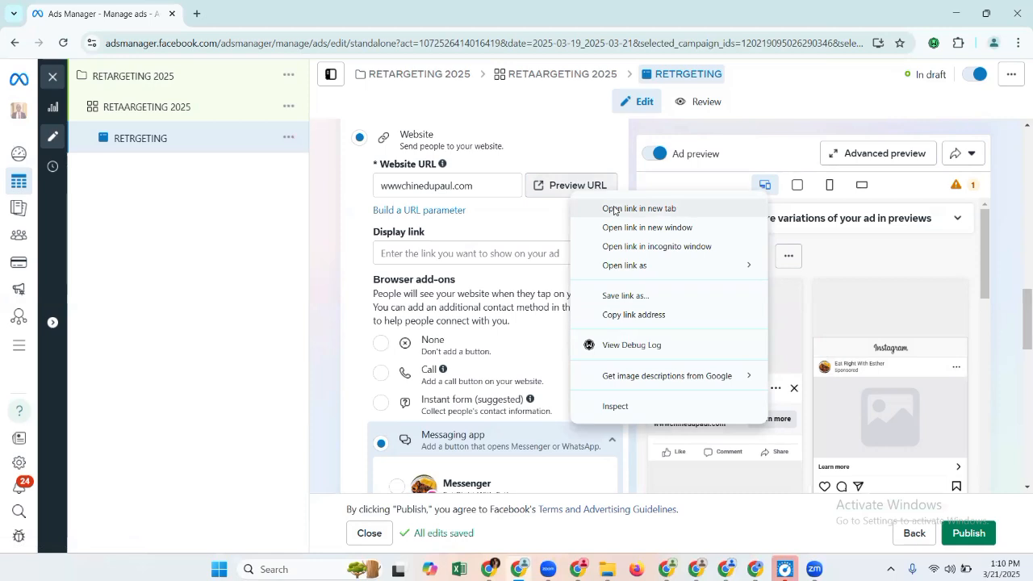
left_click(500, 182)
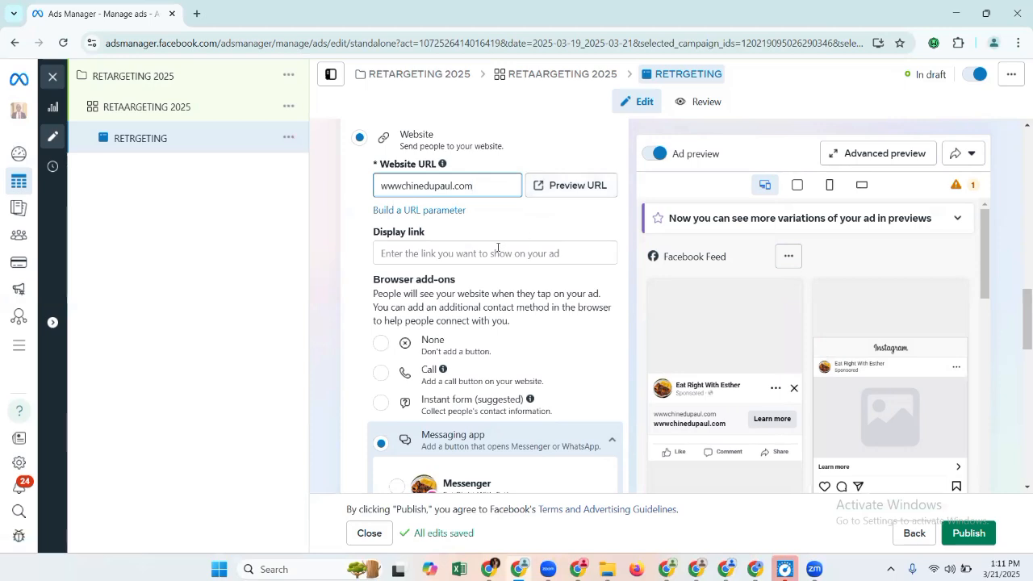
- Set the website destination's browser add-on to None, leaving the display link blank
left_click(457, 251)
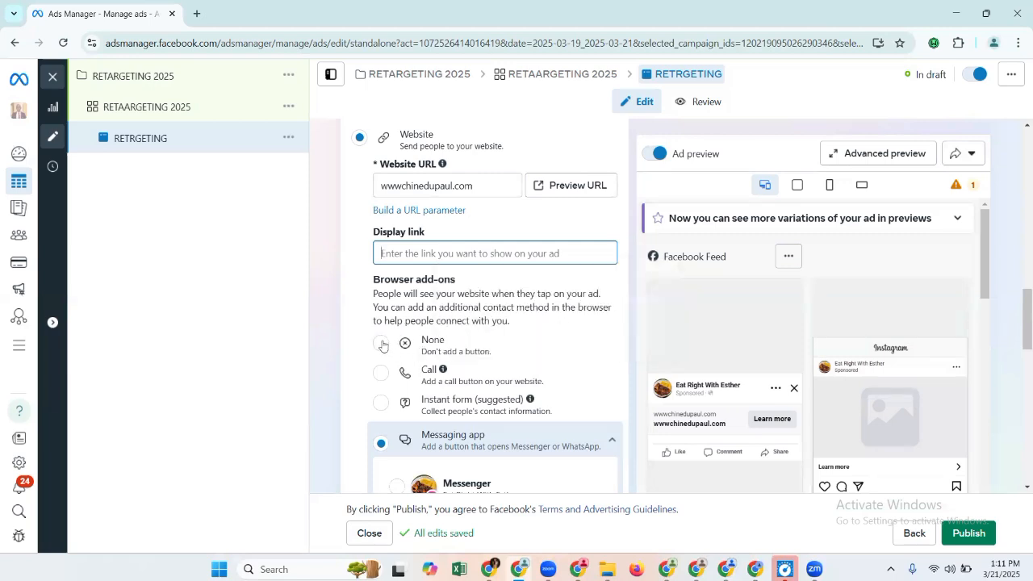
left_click(381, 343)
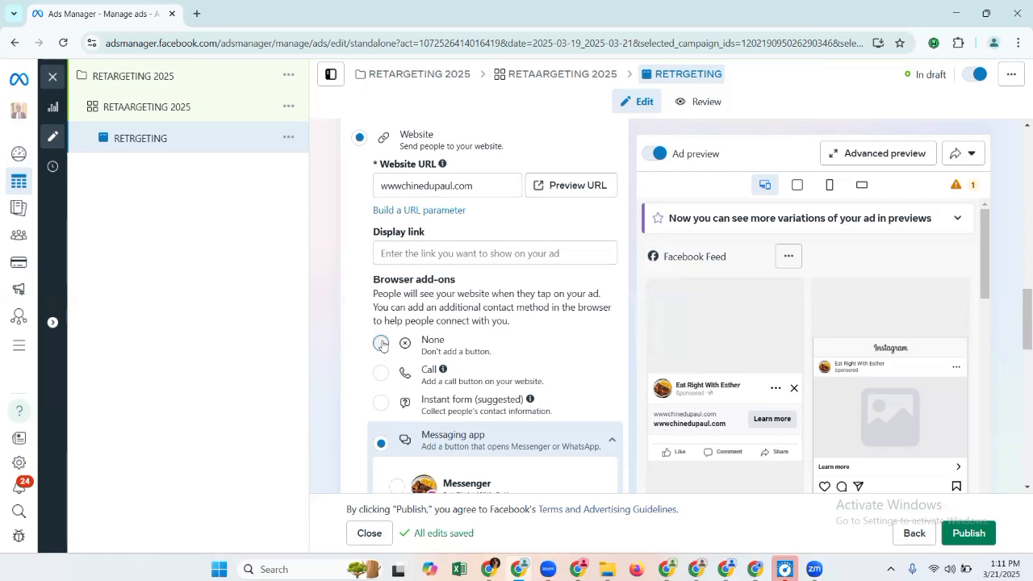
left_click(381, 343)
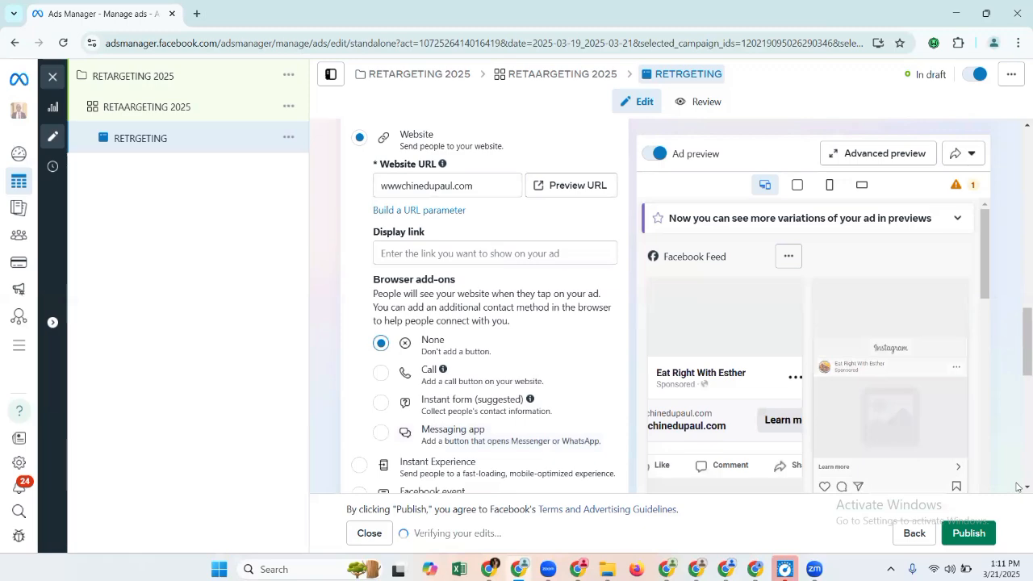
- Start setting up the ad creative and paste the copied ad text beginning "Still Struggling to Get Quality Leads from Facebook Ads?" as the primary text
scroll(1018, 487, "down", 3)
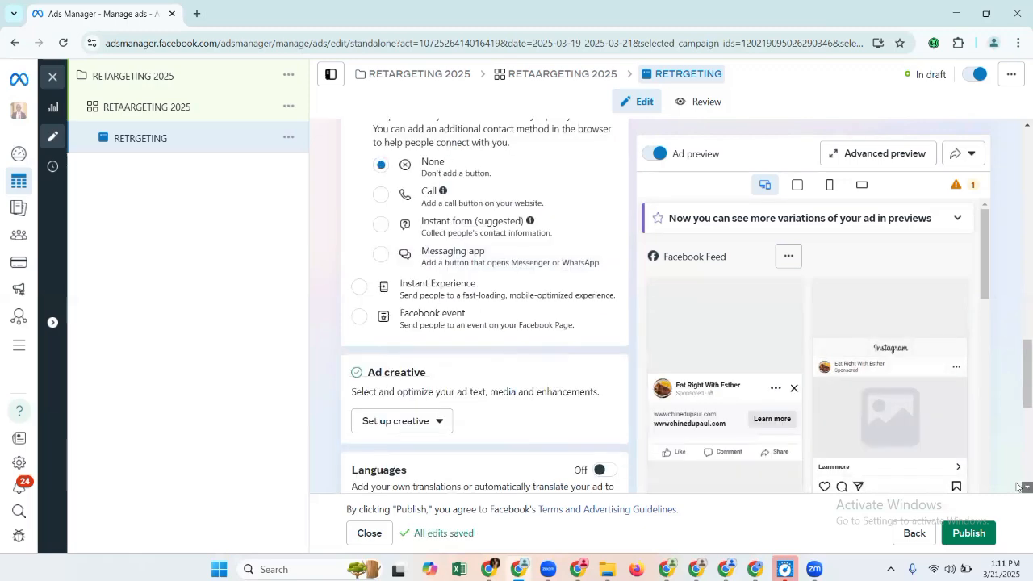
left_click(393, 356)
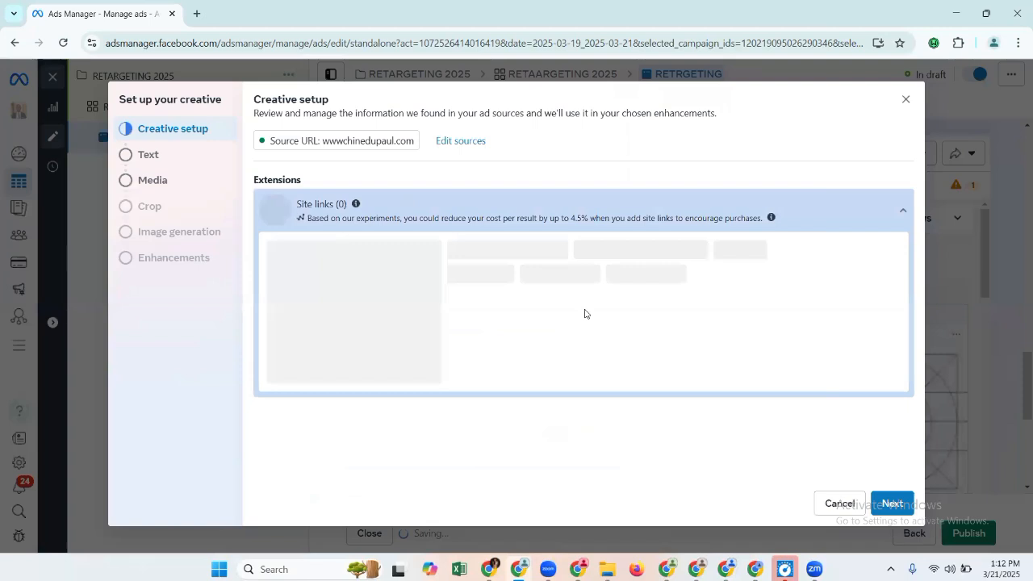
left_click(889, 503)
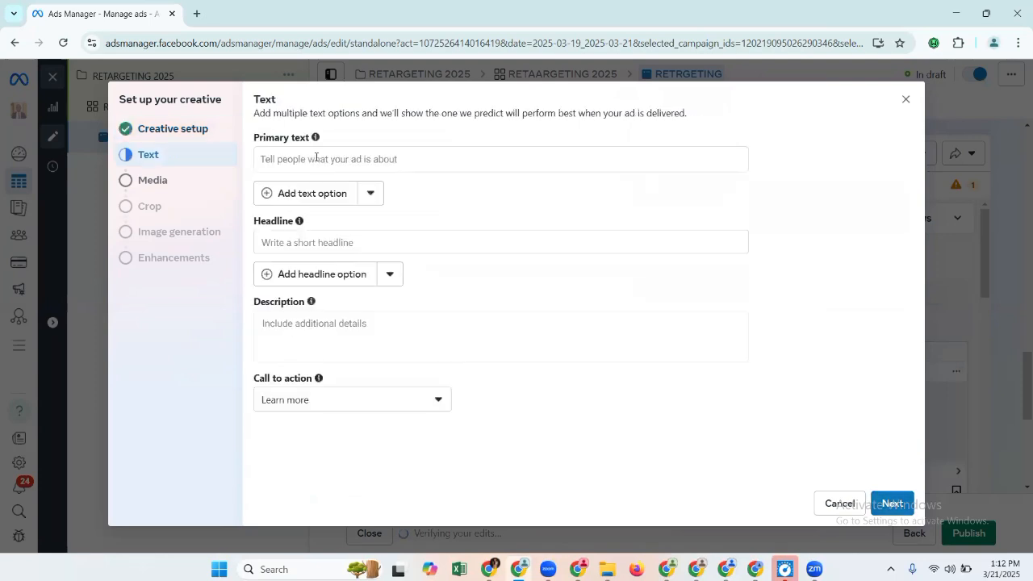
left_click(316, 159)
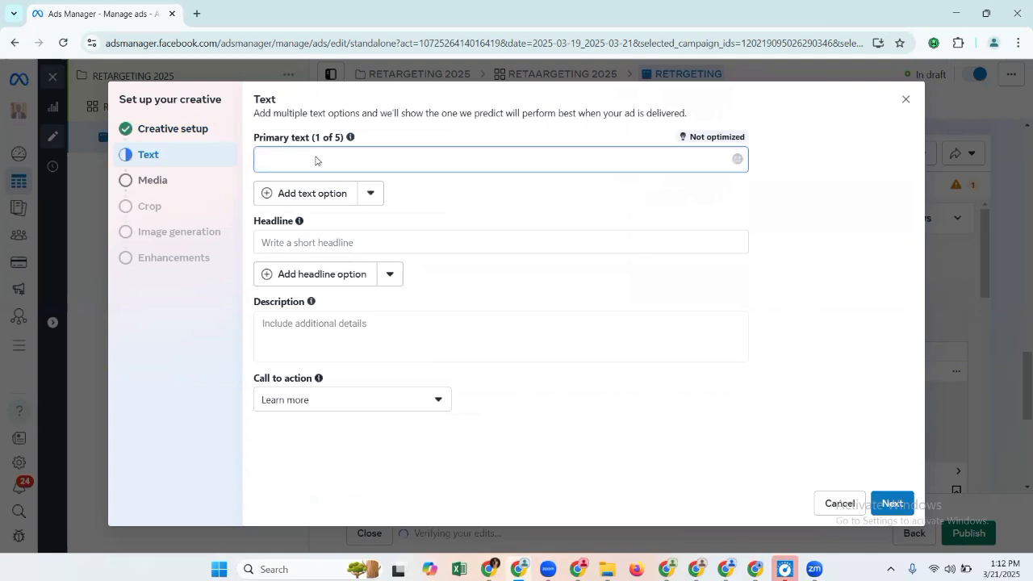
right_click(316, 159)
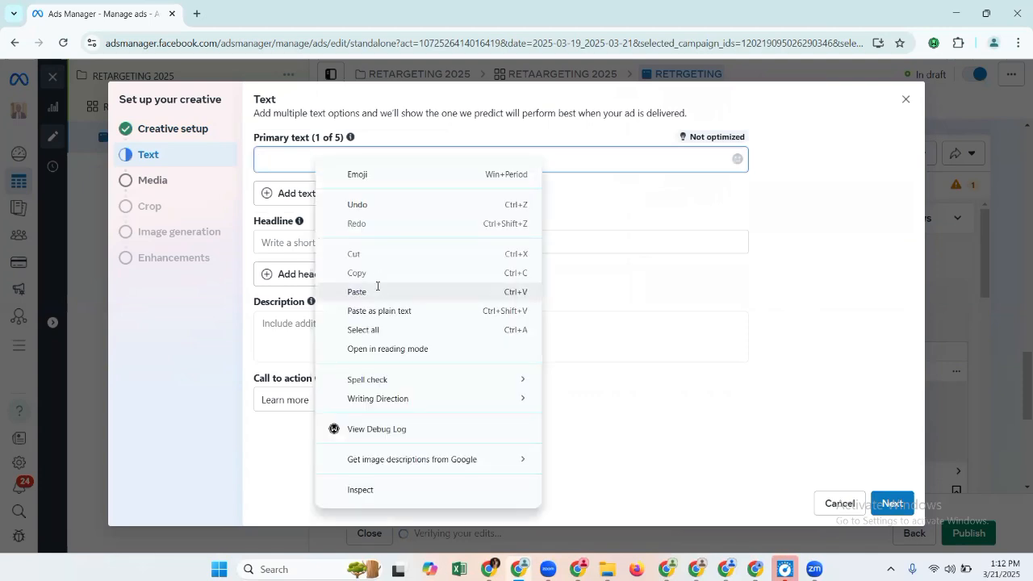
left_click(376, 291)
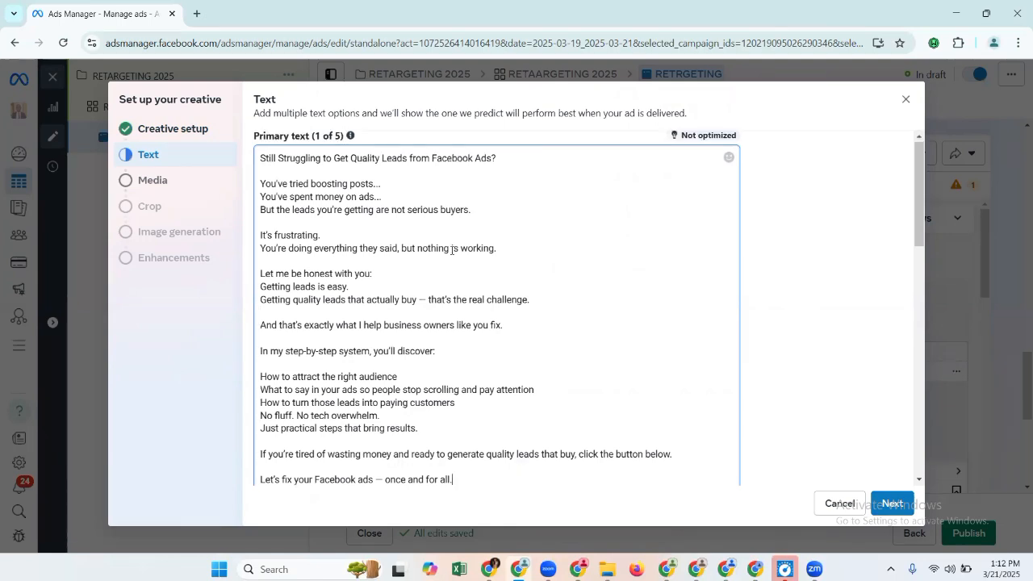
left_click(747, 489)
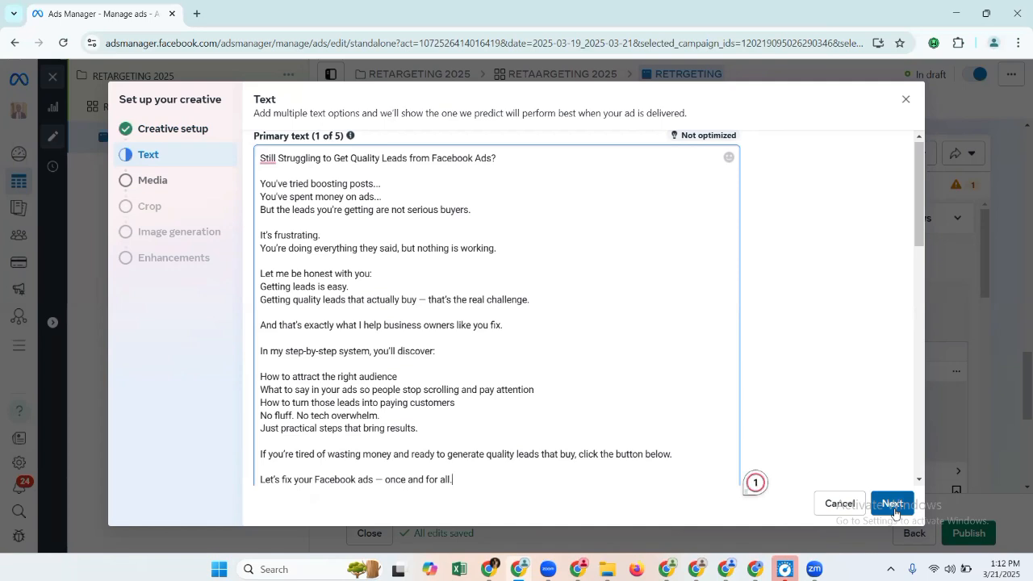
left_click(894, 512)
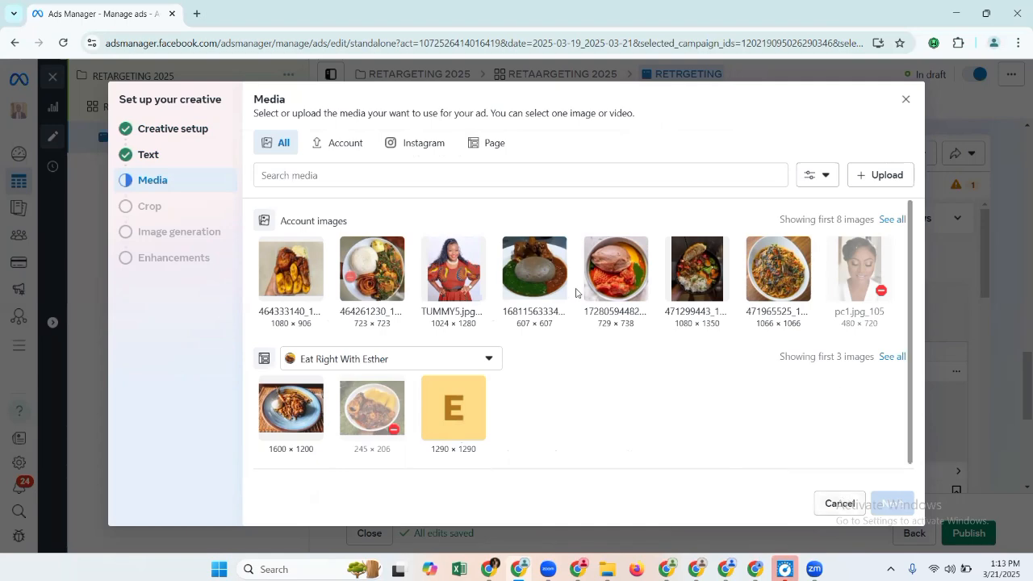
- Choose the account image TUMMY5.jpg as the ad's media and bring up its placement crops
left_click(454, 262)
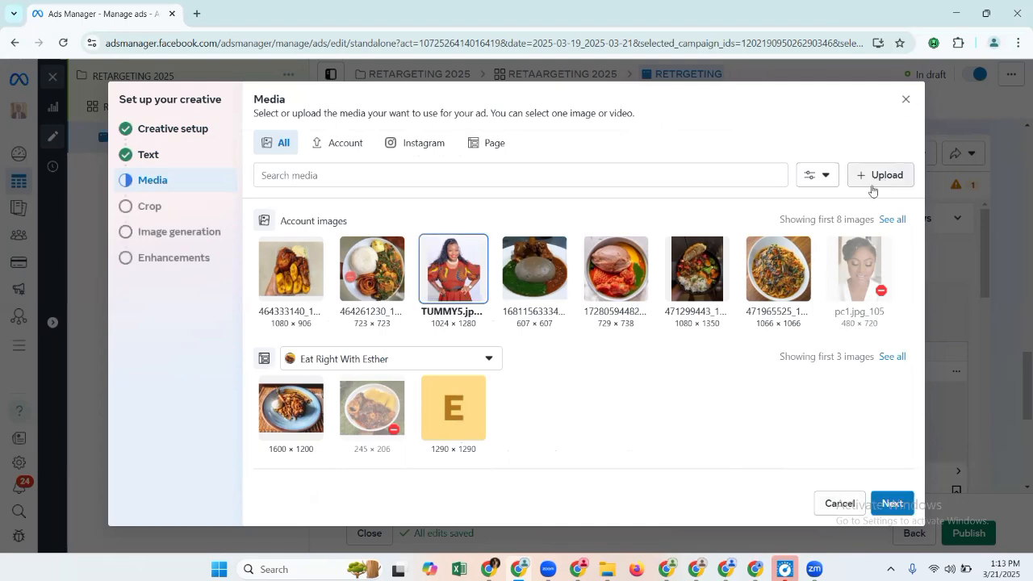
left_click(895, 503)
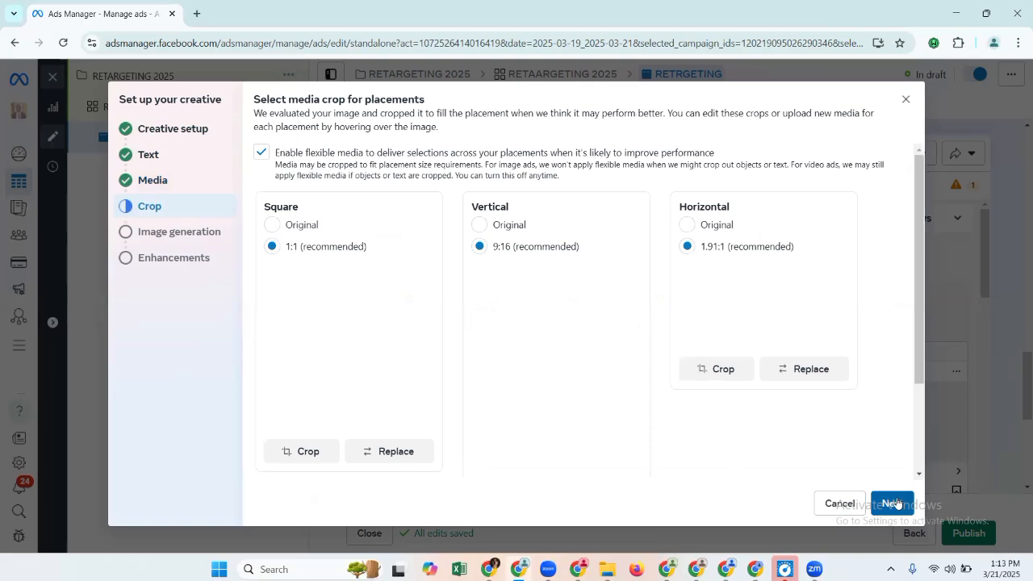
left_click(173, 229)
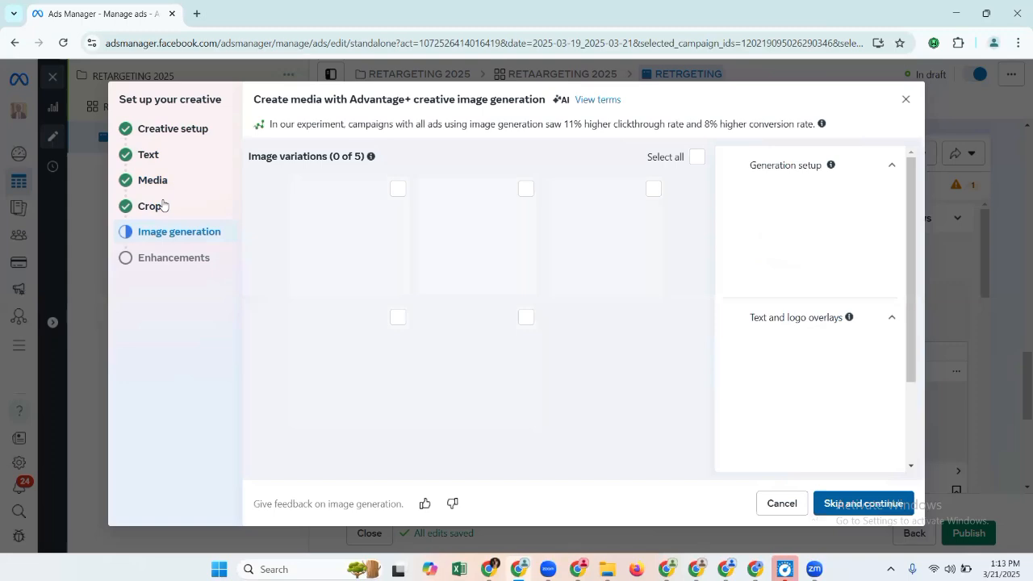
left_click(153, 205)
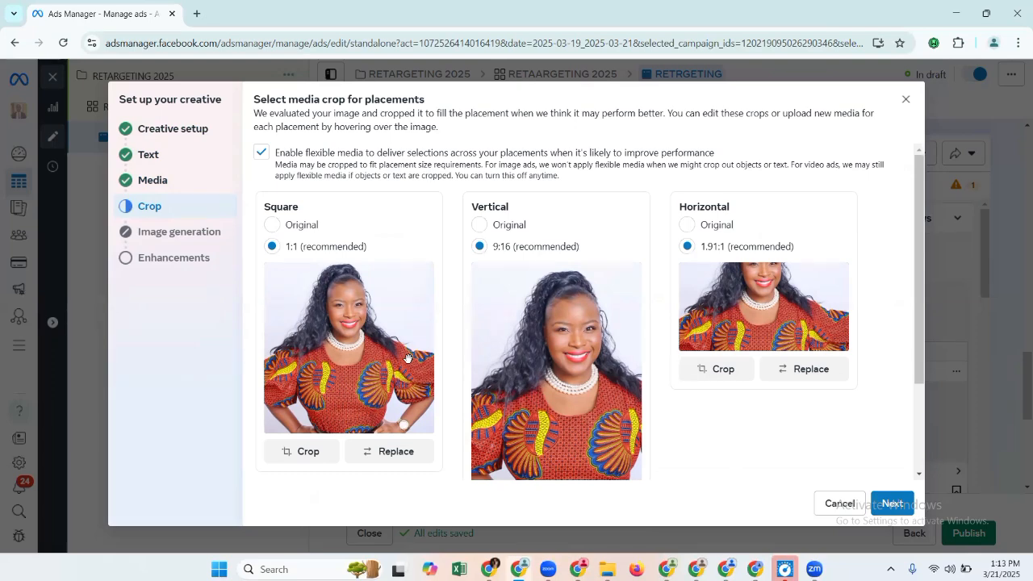
- Move the image's horizontal 1.91:1 crop upward to frame the woman's full face, and apply it
left_click(721, 369)
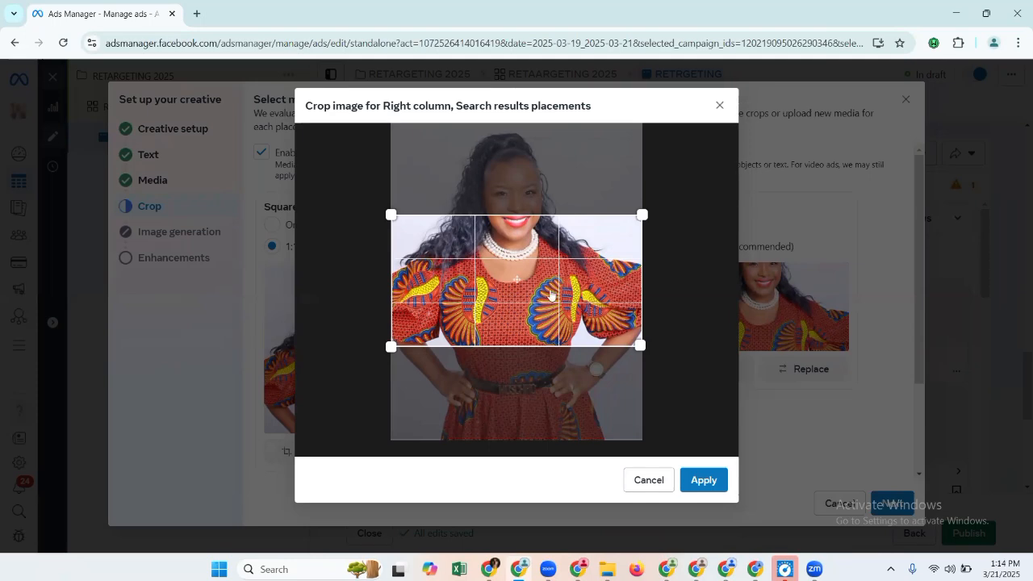
left_click_drag(551, 295, 543, 235)
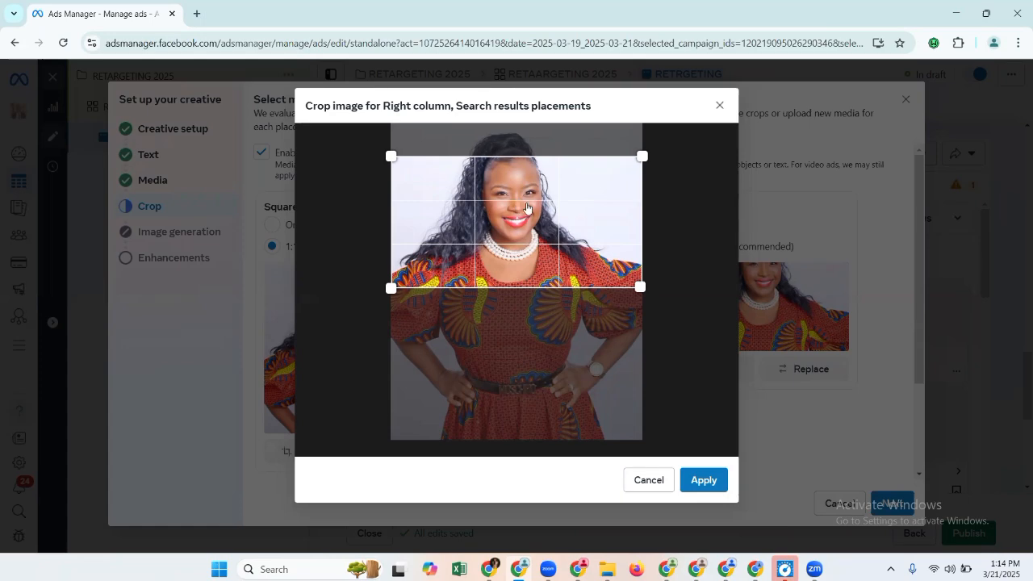
left_click(704, 481)
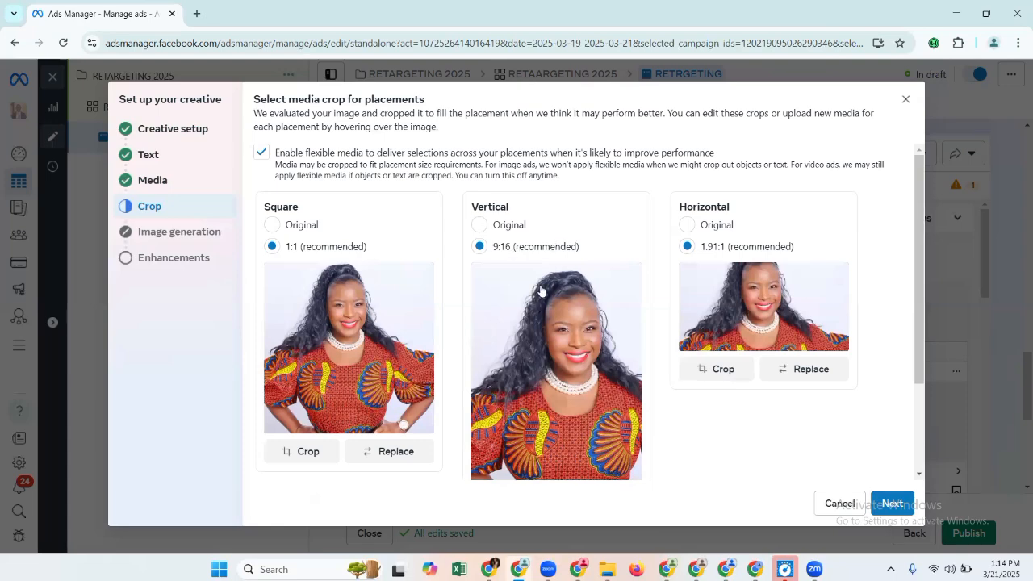
- Shift the vertical 9:16 crop for Stories and Reels slightly to the right and apply it
left_click(919, 468)
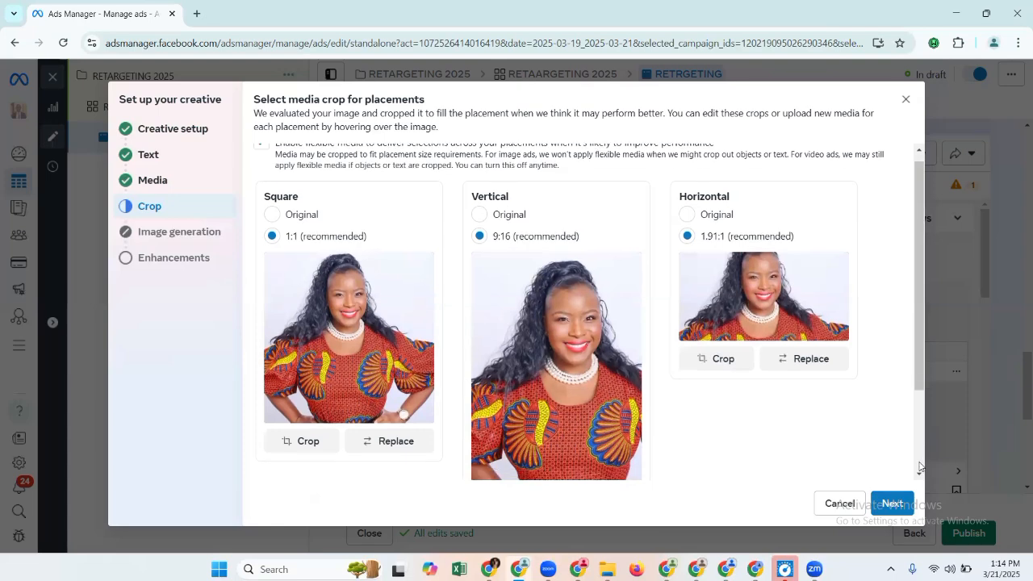
scroll(919, 466, "down", 2)
scroll(516, 435, "down", 1)
left_click(509, 460)
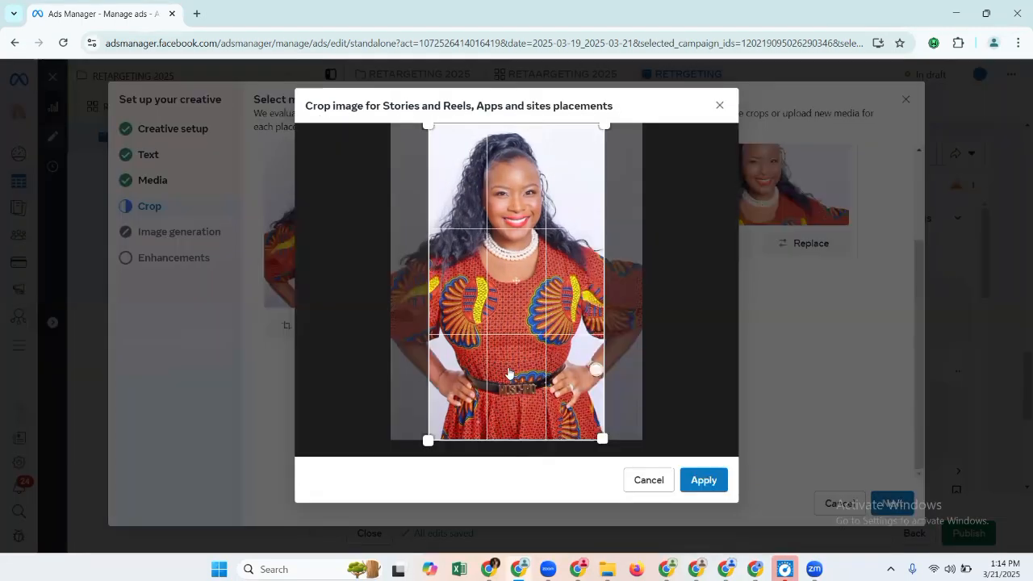
left_click_drag(511, 373, 549, 370)
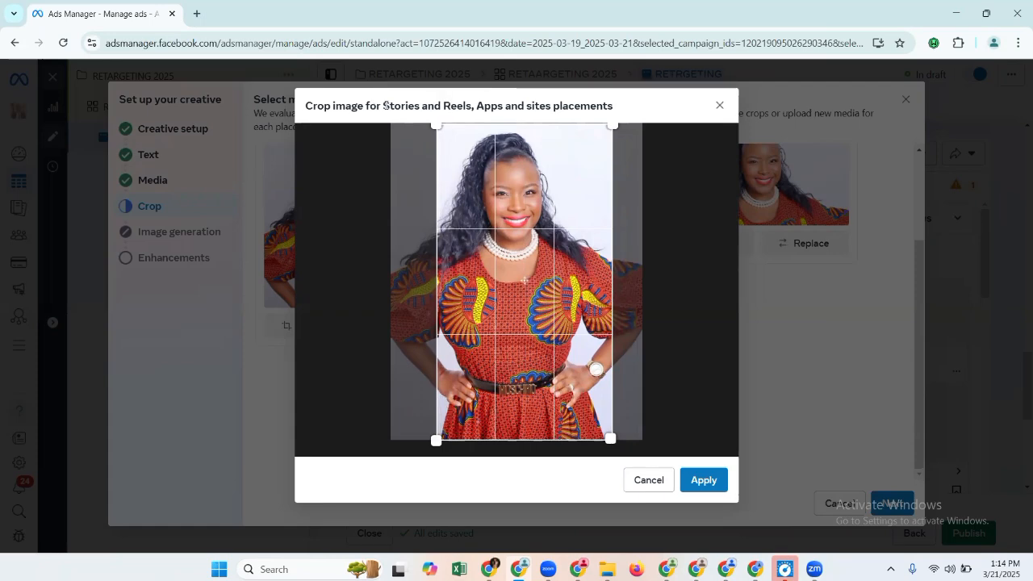
triple_click(385, 104)
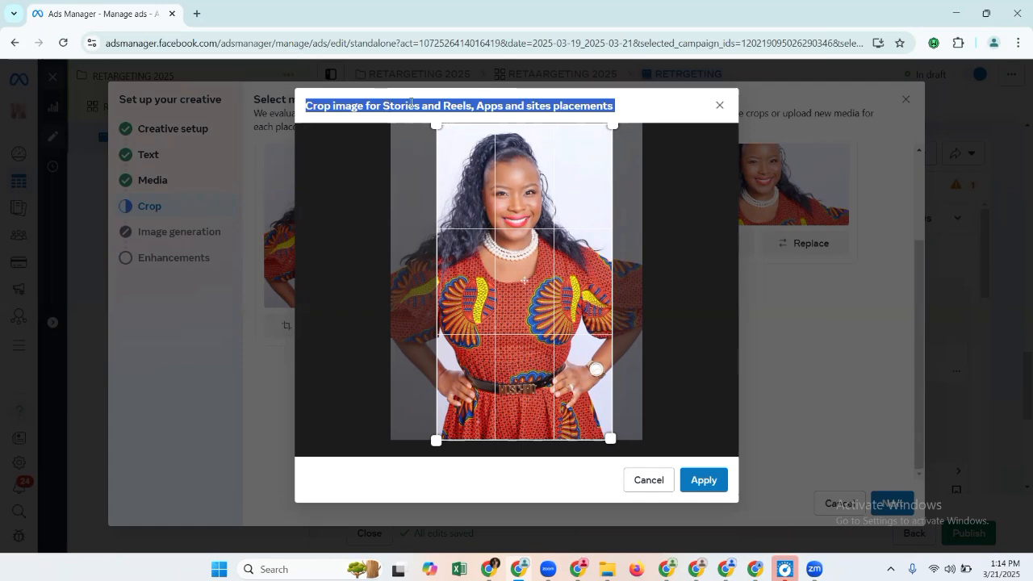
double_click(416, 105)
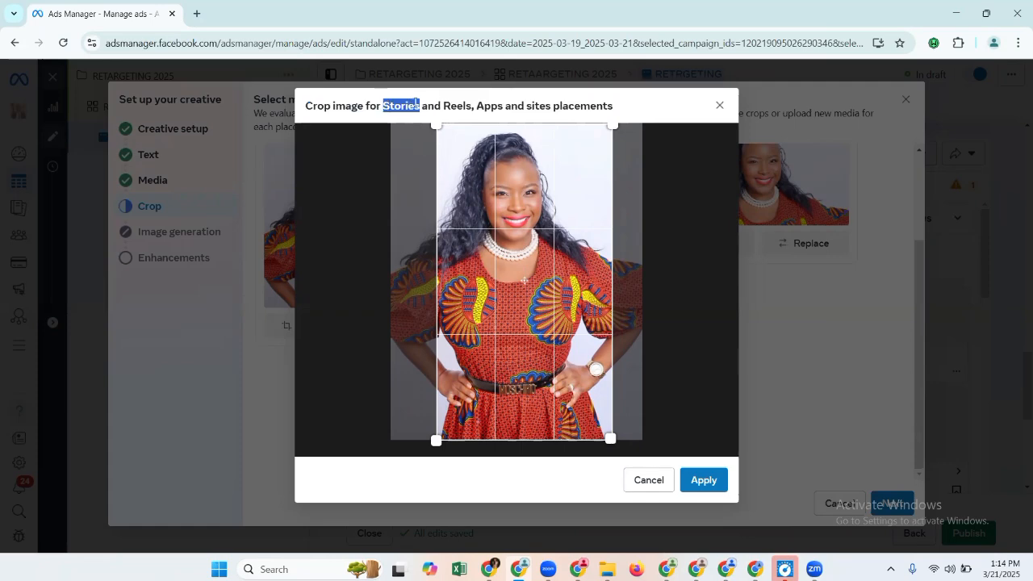
left_click(497, 107)
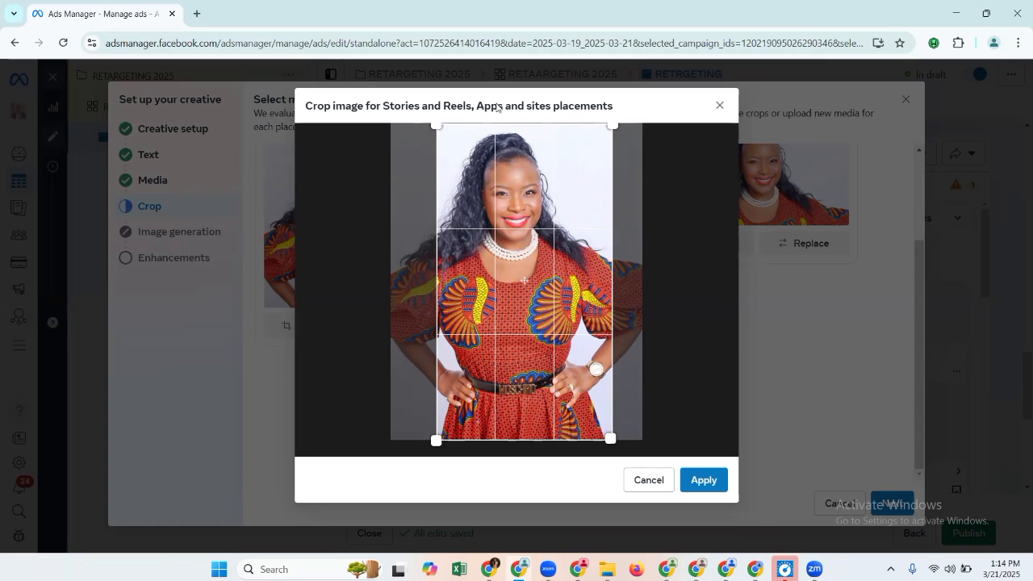
left_click(696, 482)
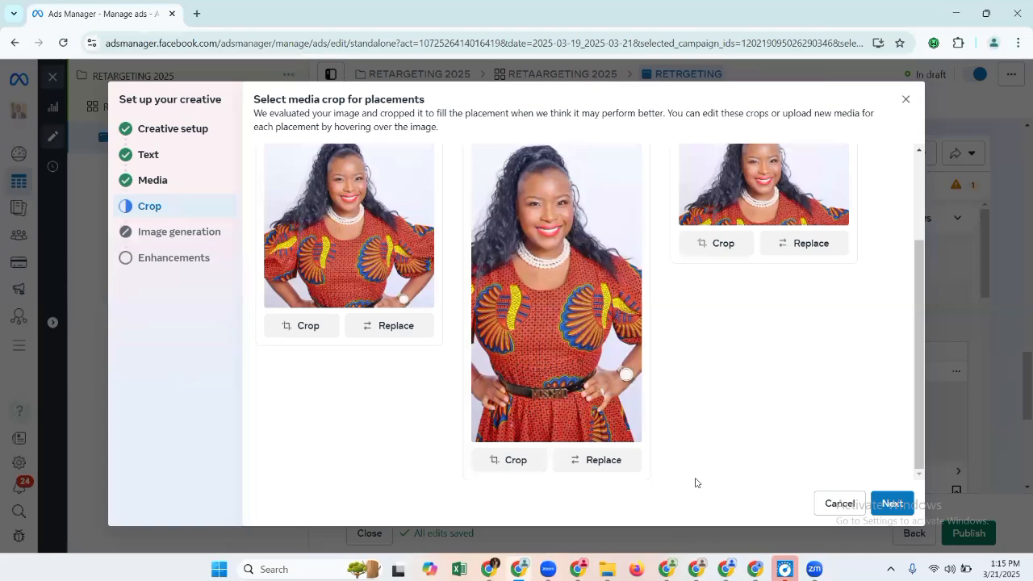
- Move the crop for Feeds, In-stream ads and Search results slightly upward to include more of the woman's hair, and apply it
left_click(311, 325)
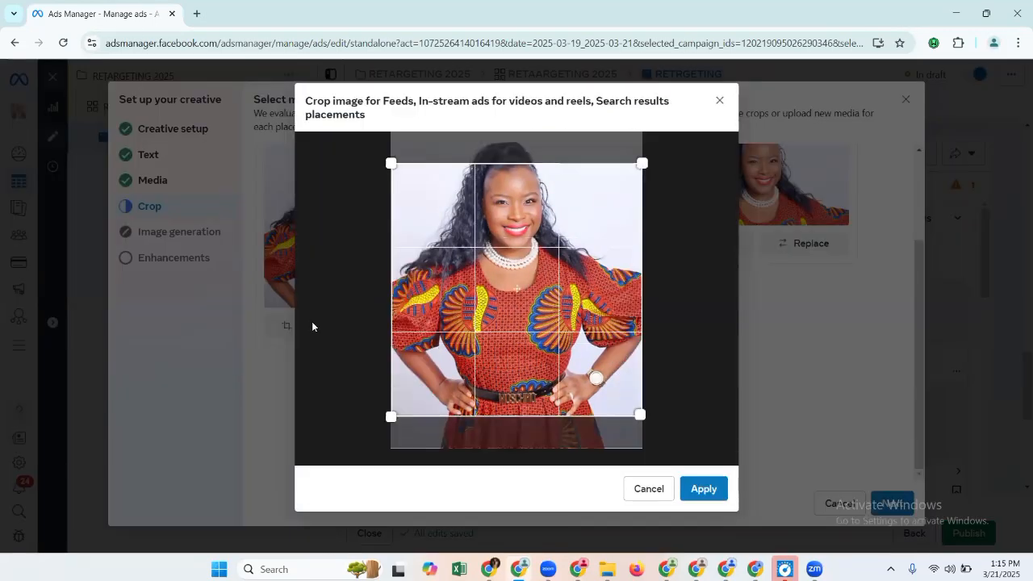
triple_click(403, 106)
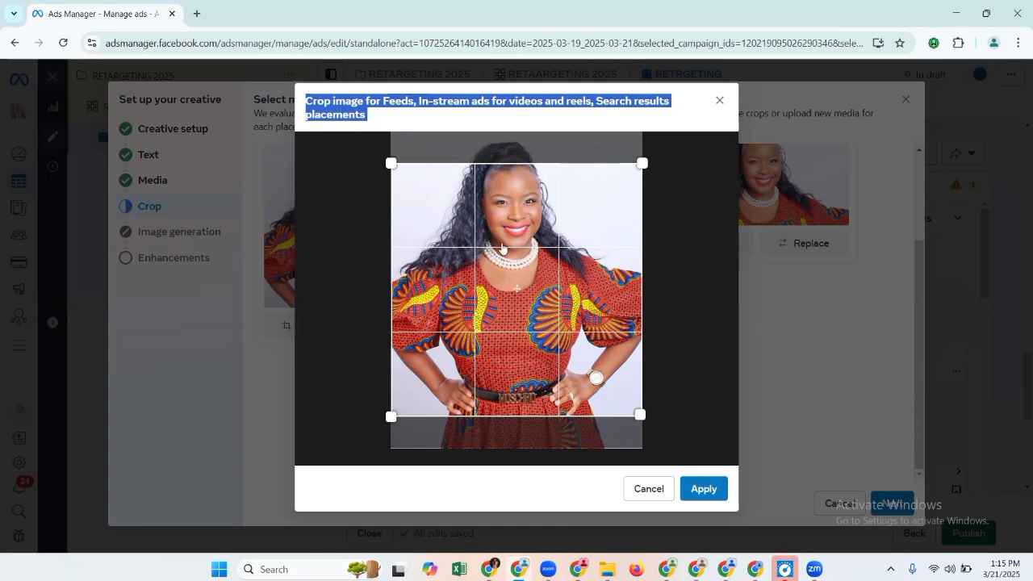
left_click_drag(502, 248, 507, 232)
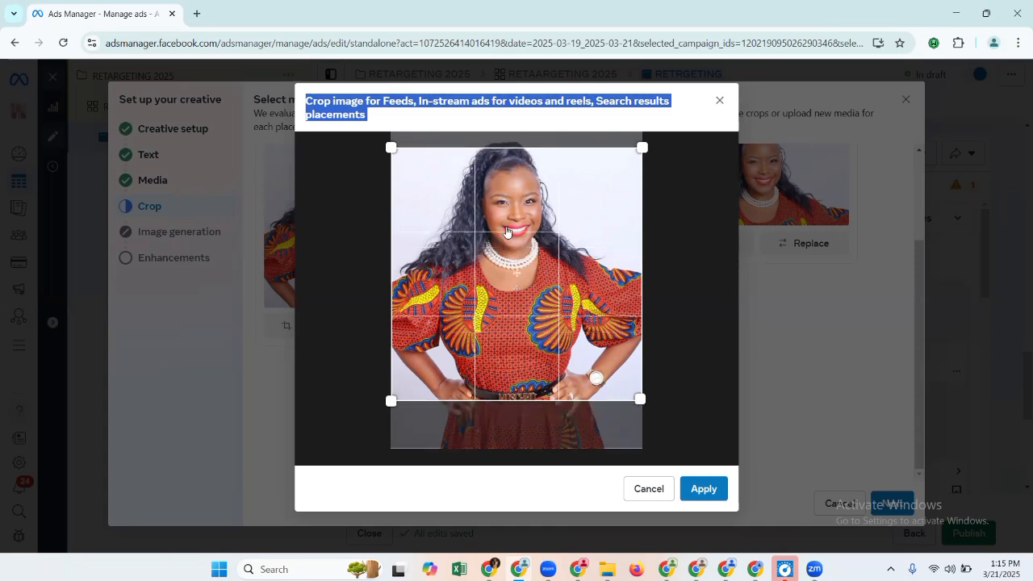
left_click(703, 489)
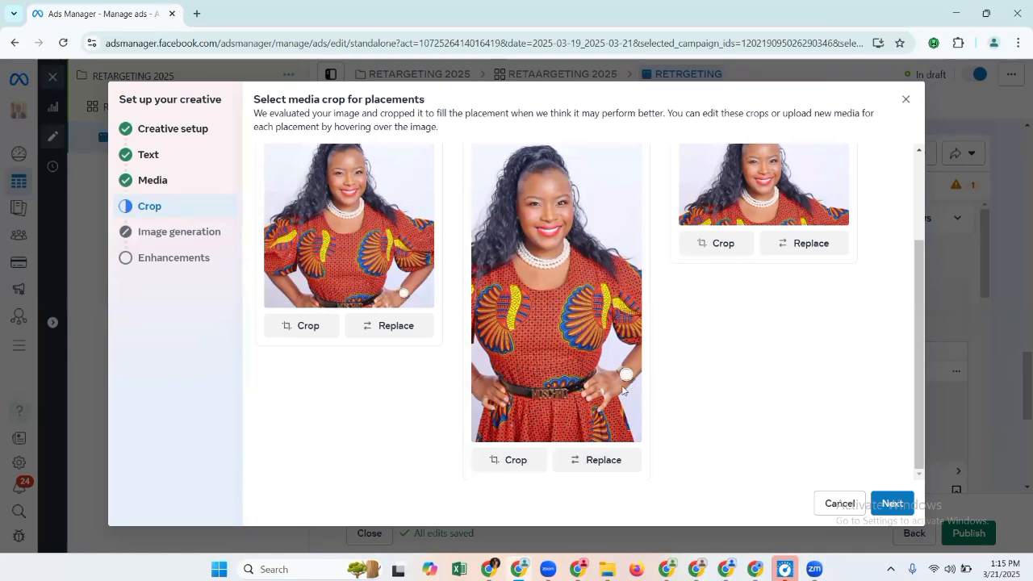
- Accept the placement crops, skip AI image generation and finish the creative setup with the default Advantage+ enhancements on
left_click(891, 504)
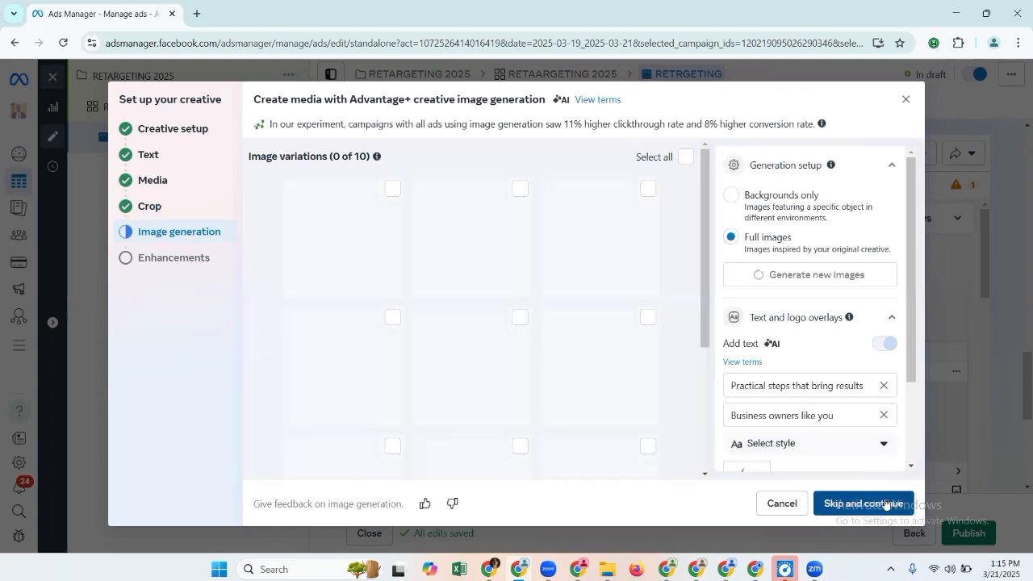
left_click(885, 504)
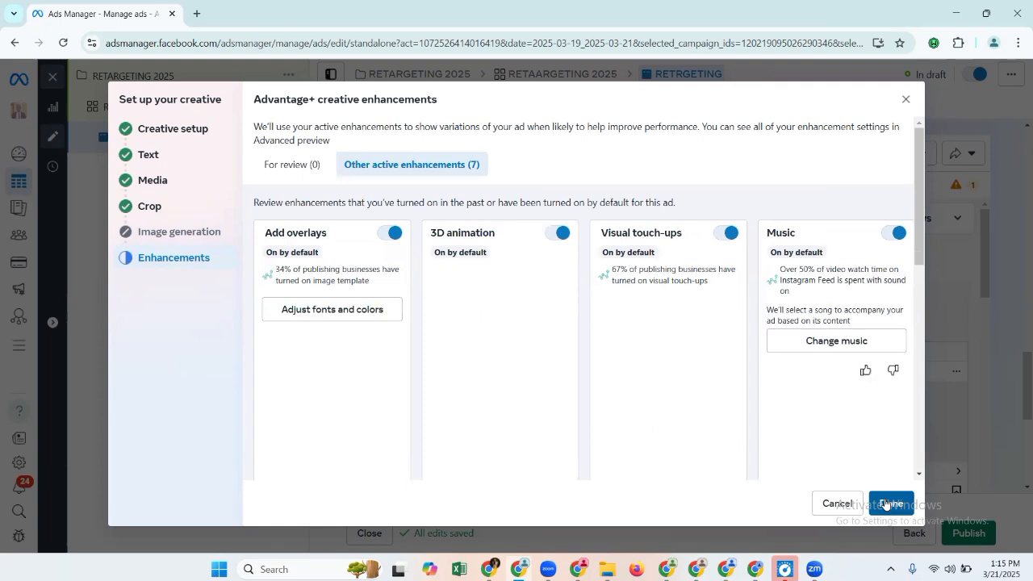
left_click(886, 504)
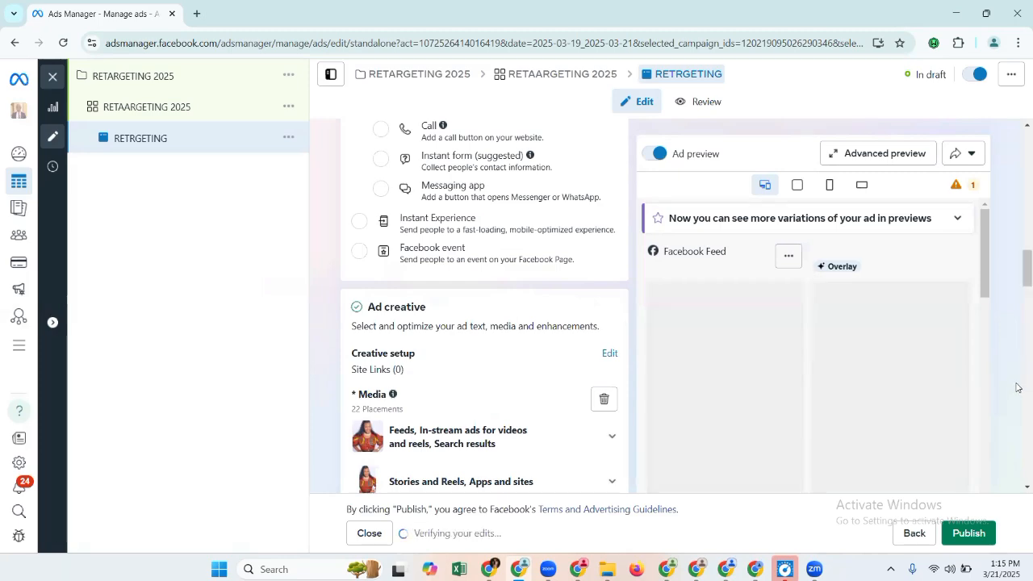
- Add the first two AI-generated primary text variations, both opening "Tired of wasting money on Facebook ads that don't convert?"
scroll(873, 266, "down", 1)
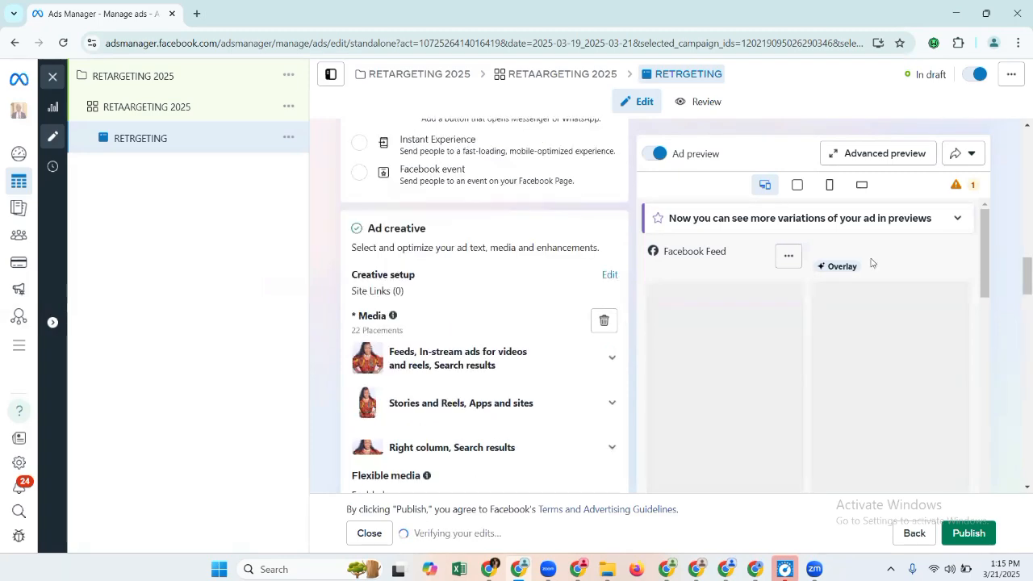
scroll(846, 387, "down", 3)
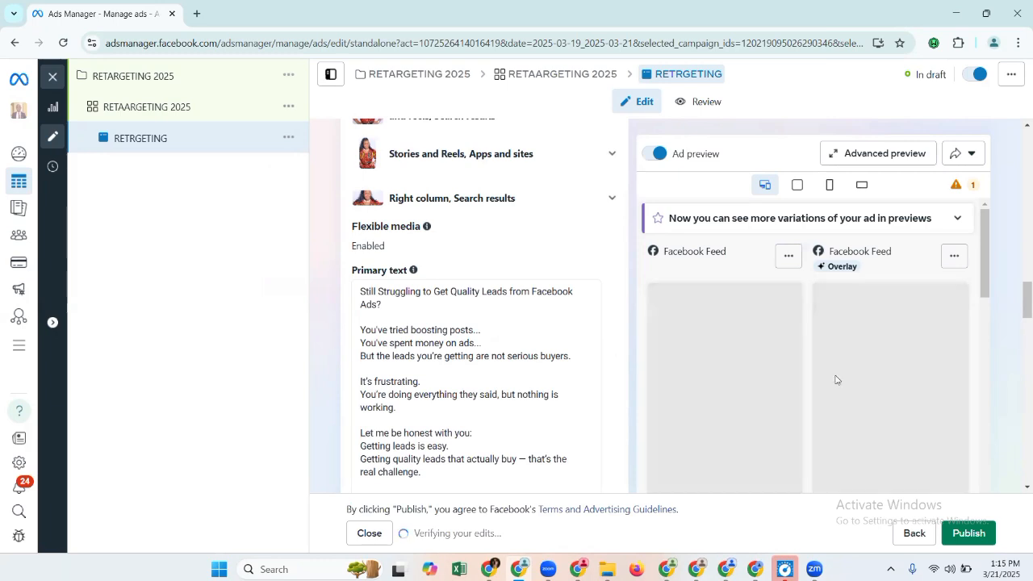
scroll(508, 212, "down", 4)
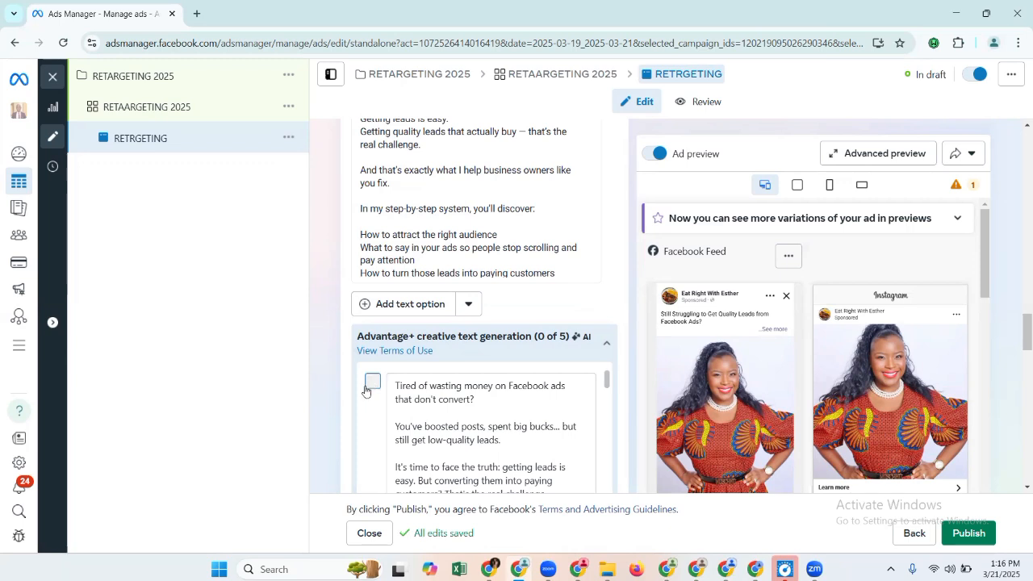
left_click(370, 385)
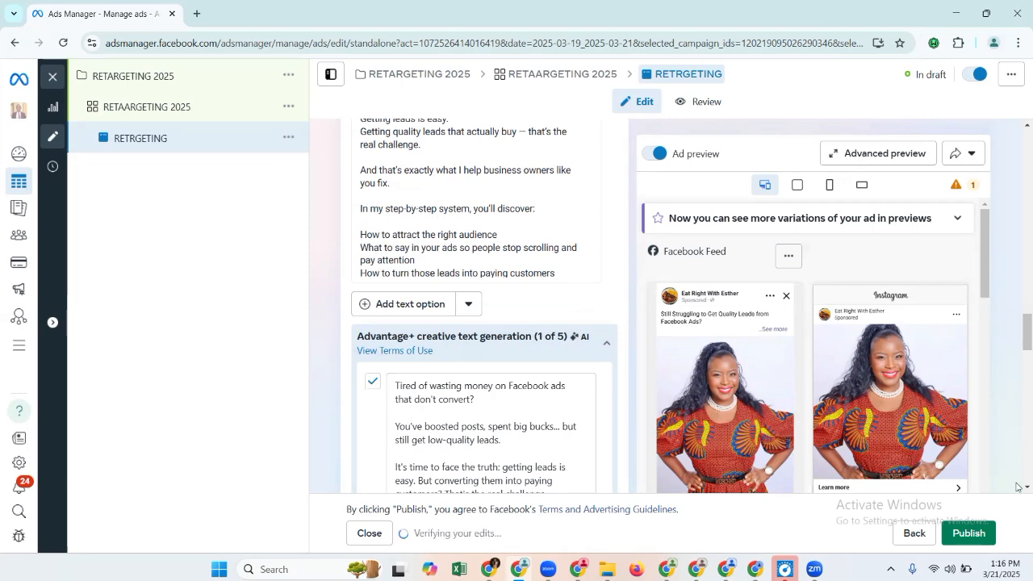
scroll(1019, 488, "down", 3)
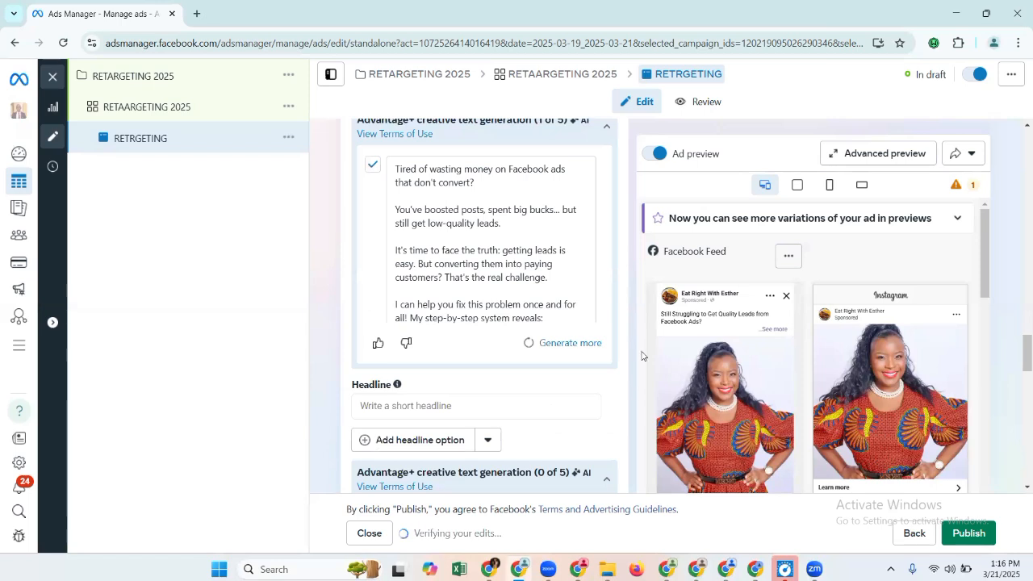
left_click(568, 343)
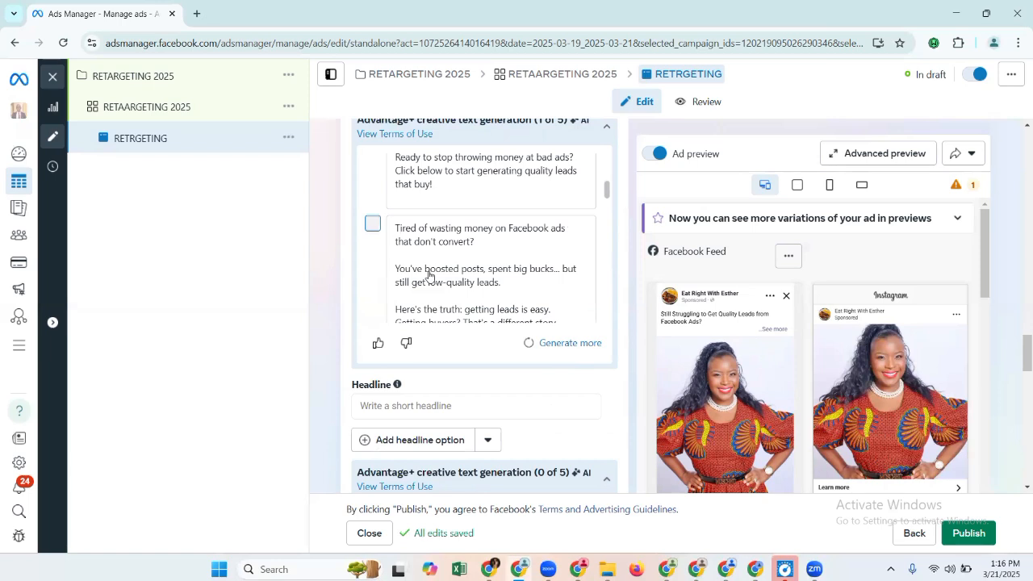
left_click(451, 283)
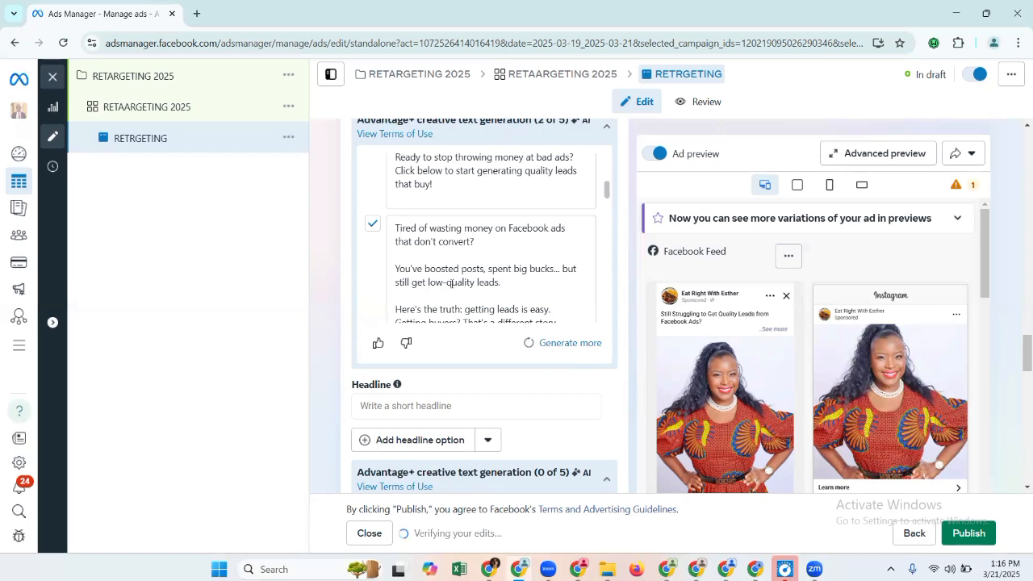
triple_click(431, 234)
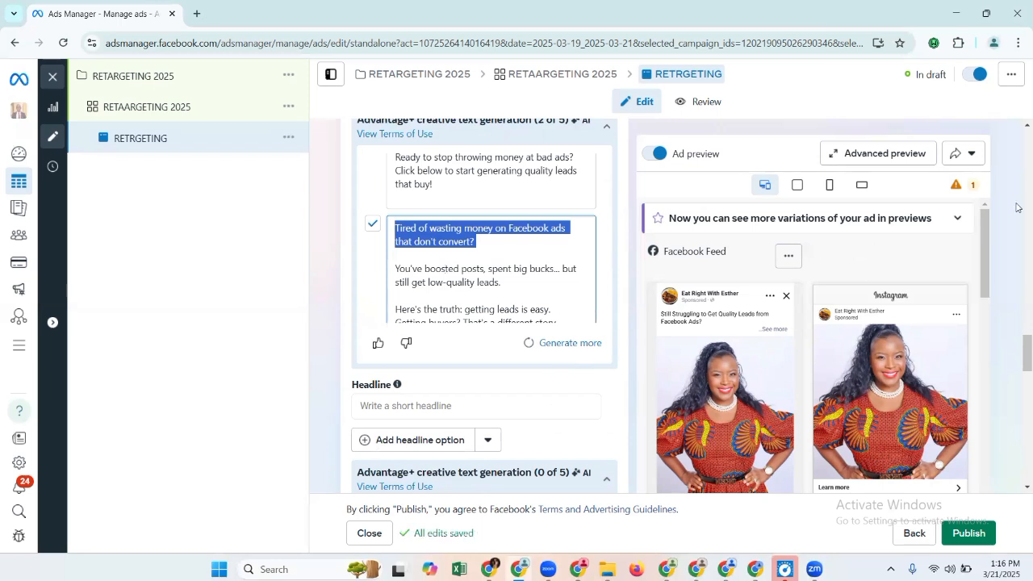
- Review the generated primary text variations and also add the one opening "Tired of Wasting Money on Facebook Ads?"
scroll(908, 279, "up", 4)
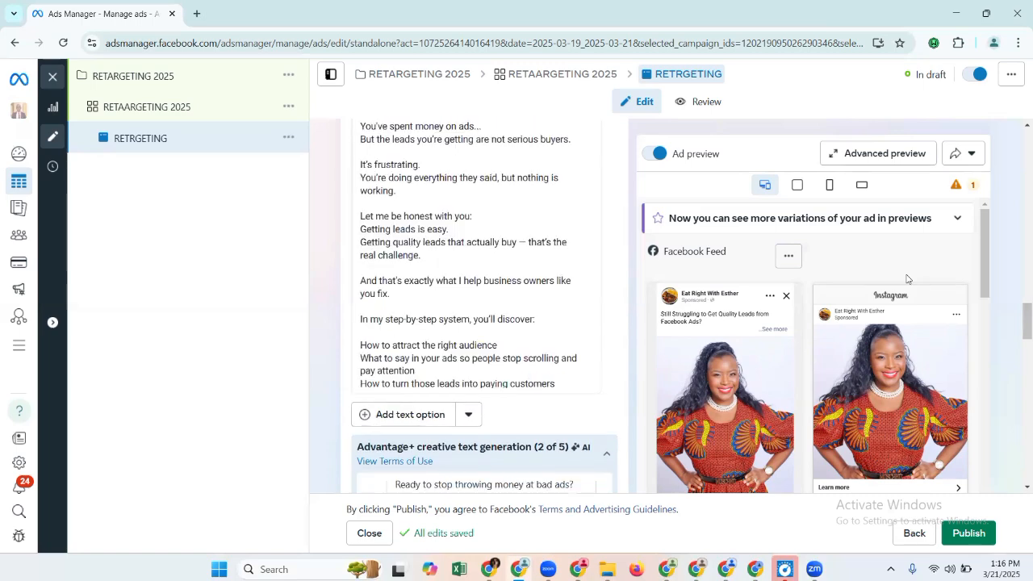
scroll(617, 300, "down", 4)
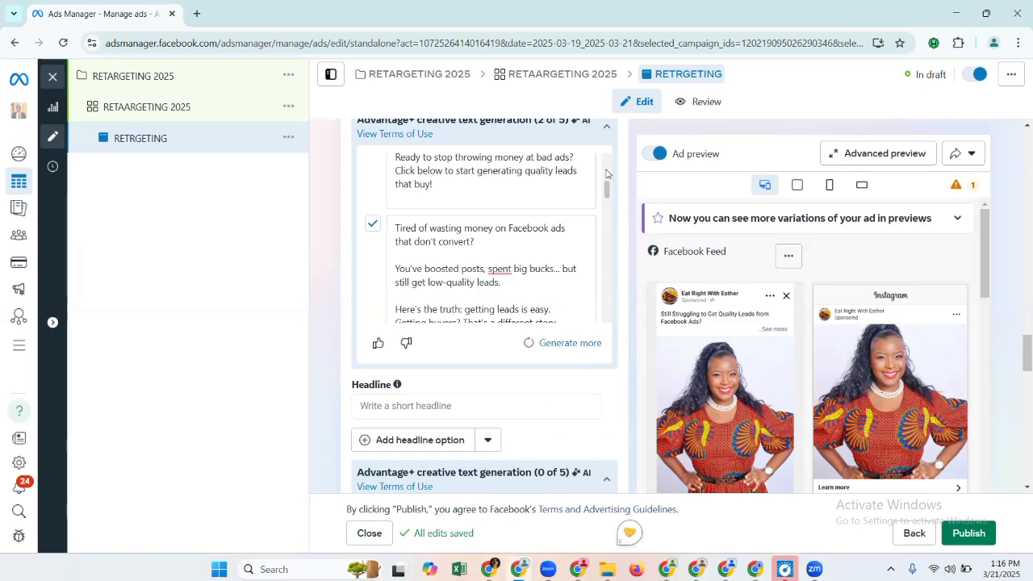
scroll(606, 172, "up", 2)
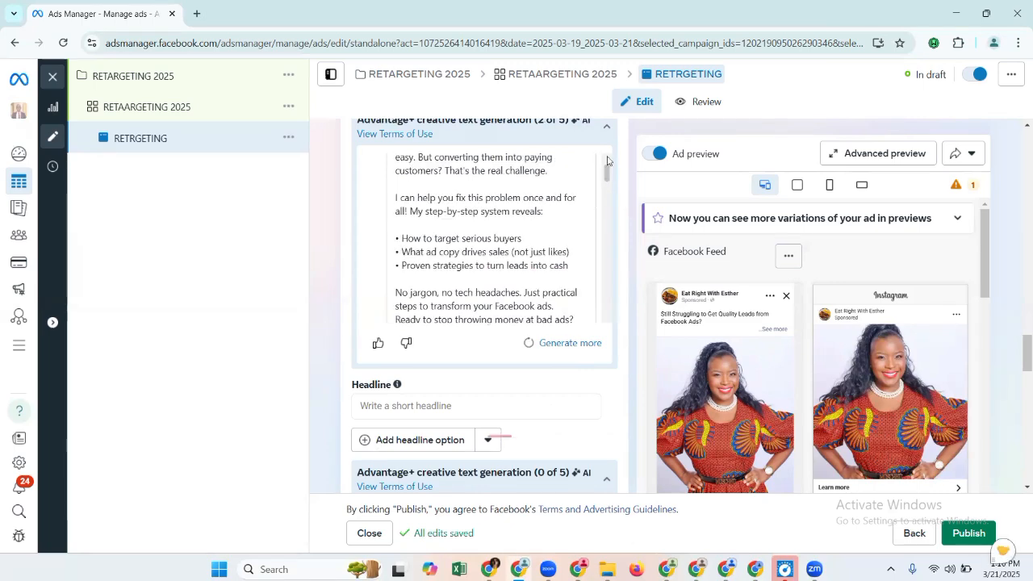
scroll(606, 170, "up", 2)
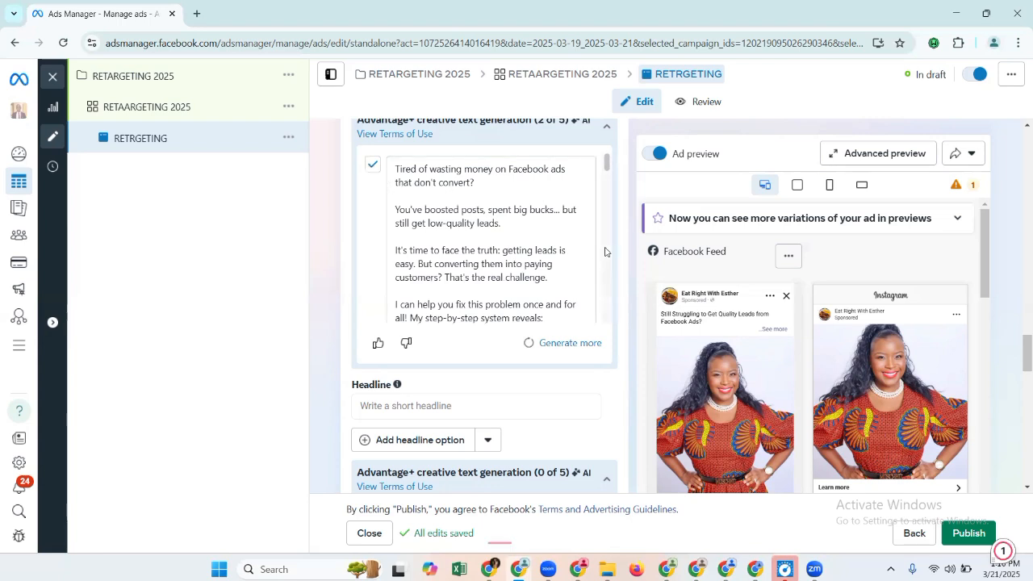
scroll(605, 252, "down", 2)
scroll(605, 252, "down", 3)
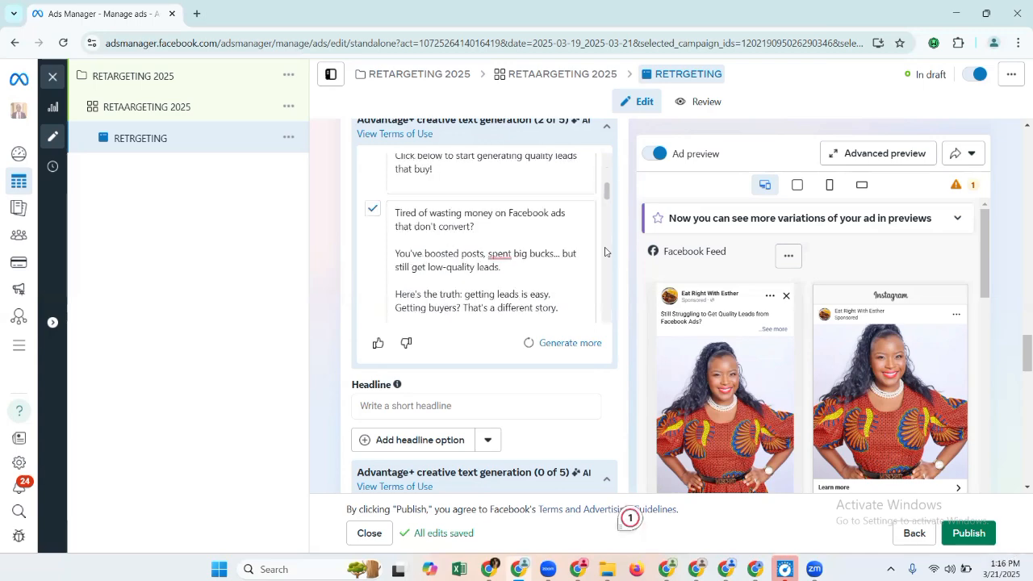
scroll(472, 212, "down", 3)
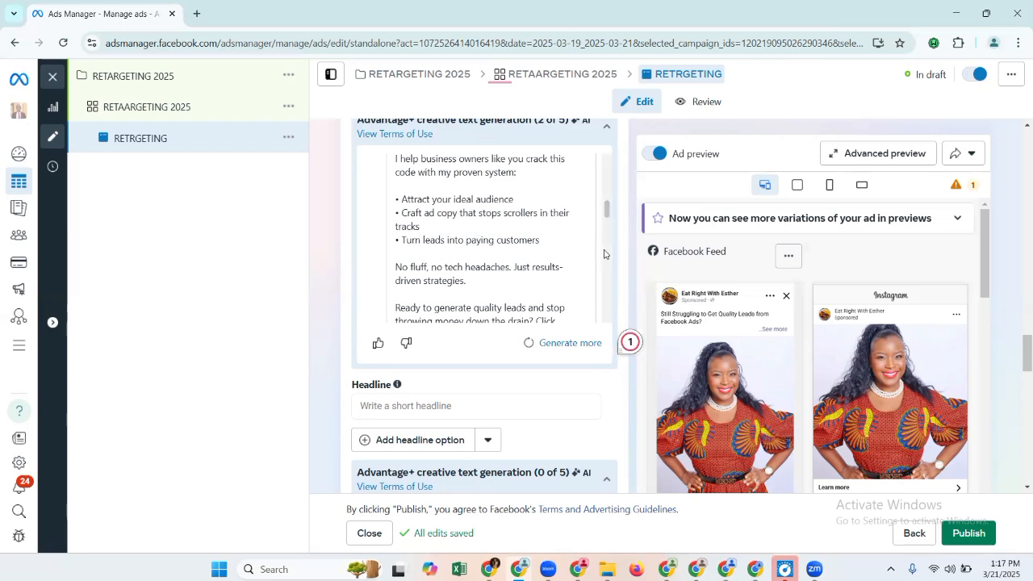
scroll(609, 255, "down", 2)
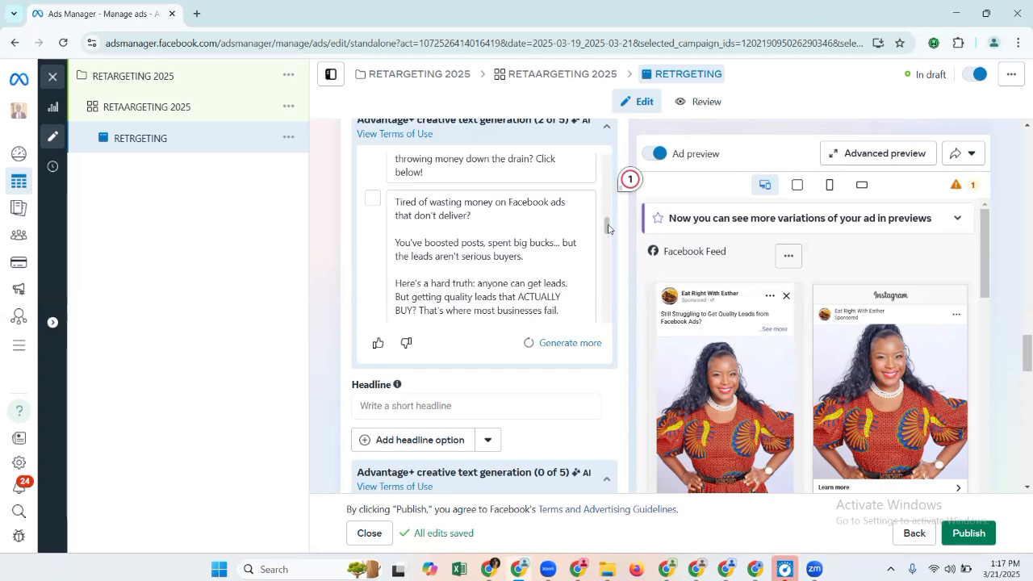
left_click_drag(608, 229, 608, 260)
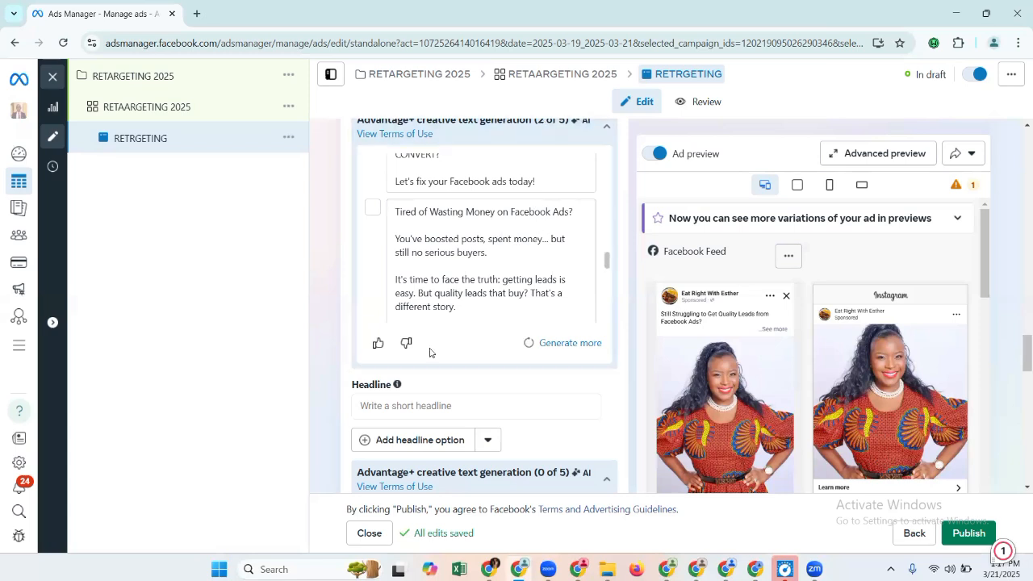
left_click(371, 209)
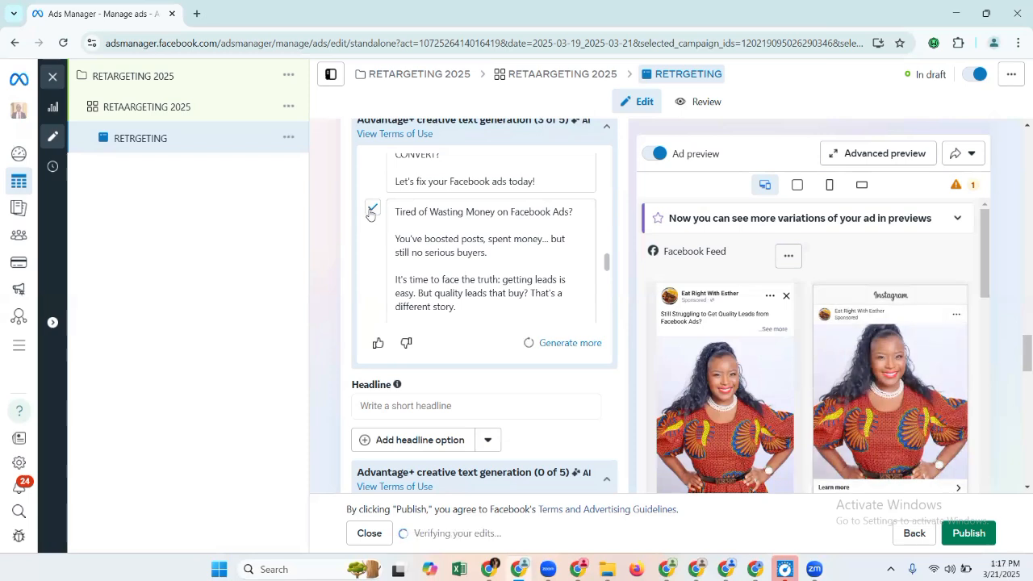
- For the empty ad headline, switch to ChatGPT and request 5 benefit-driven Facebook ad headlines for the copy it just wrote
left_click(404, 412)
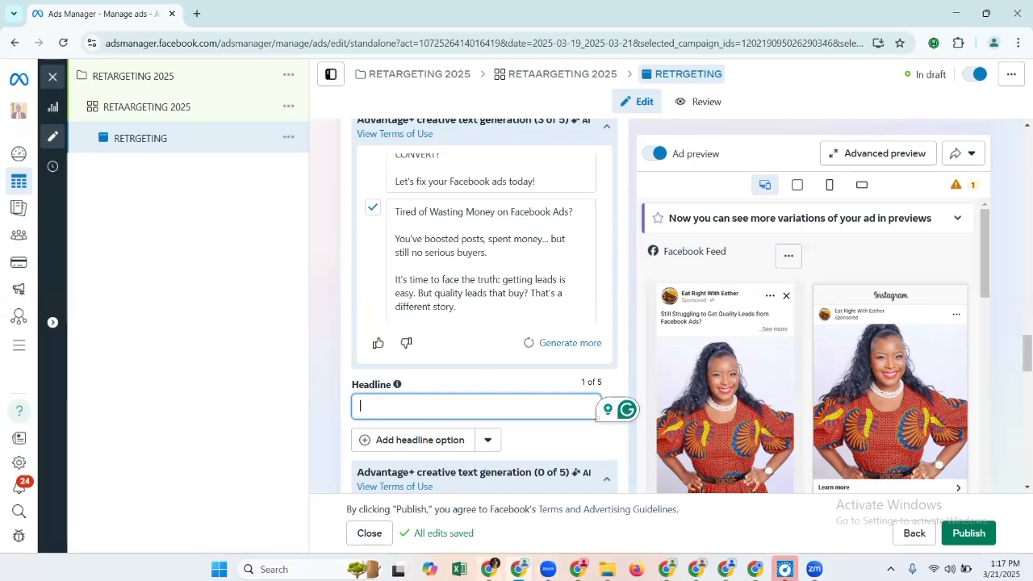
key("alt+Tab")
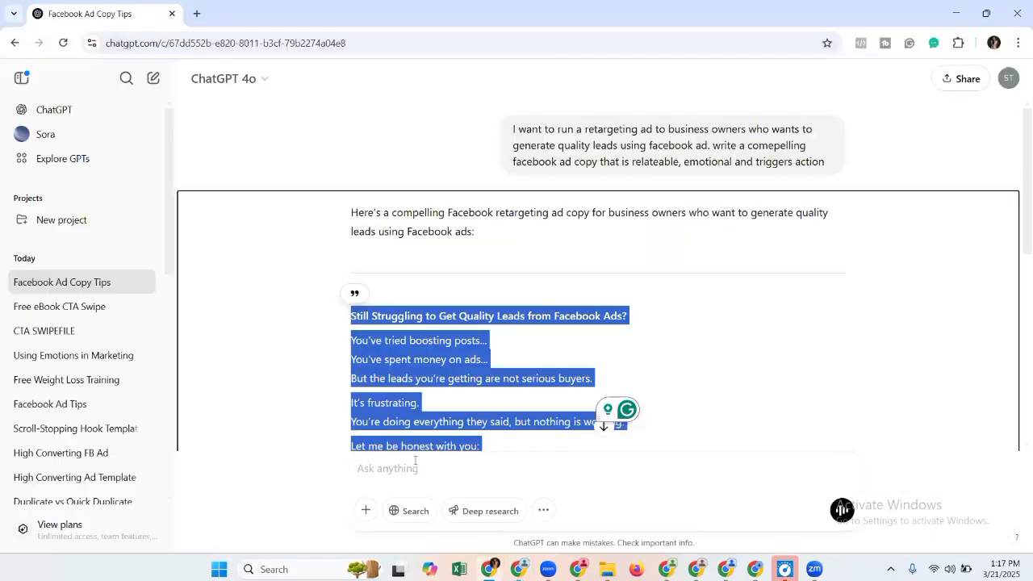
left_click(398, 467)
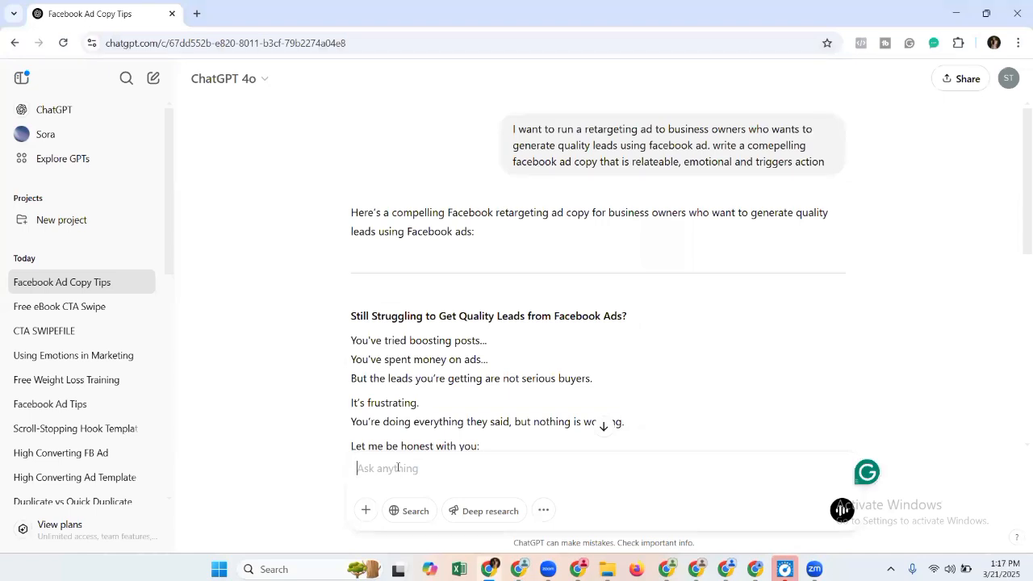
type("i want")
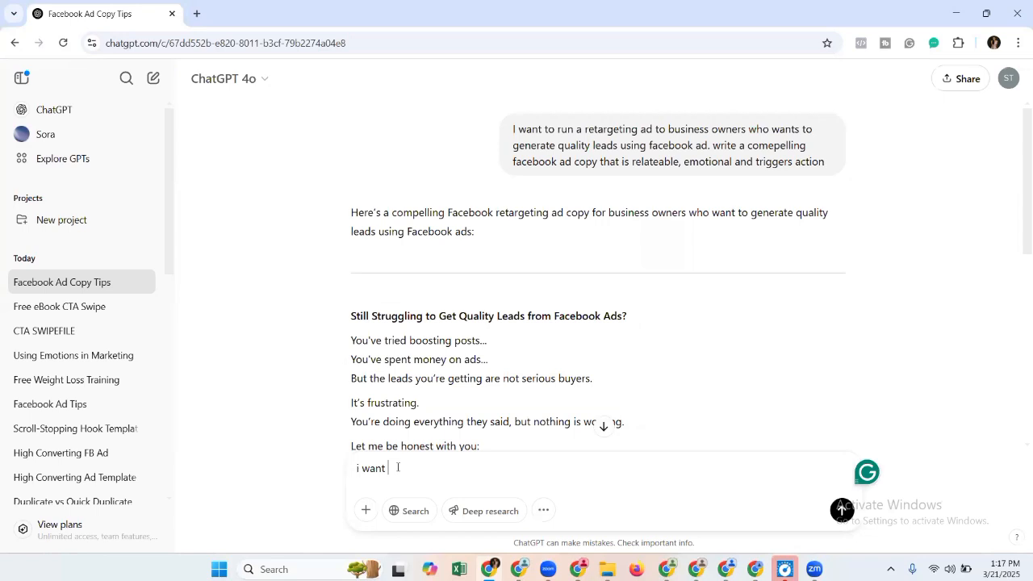
type(" to write a benefit driven heal")
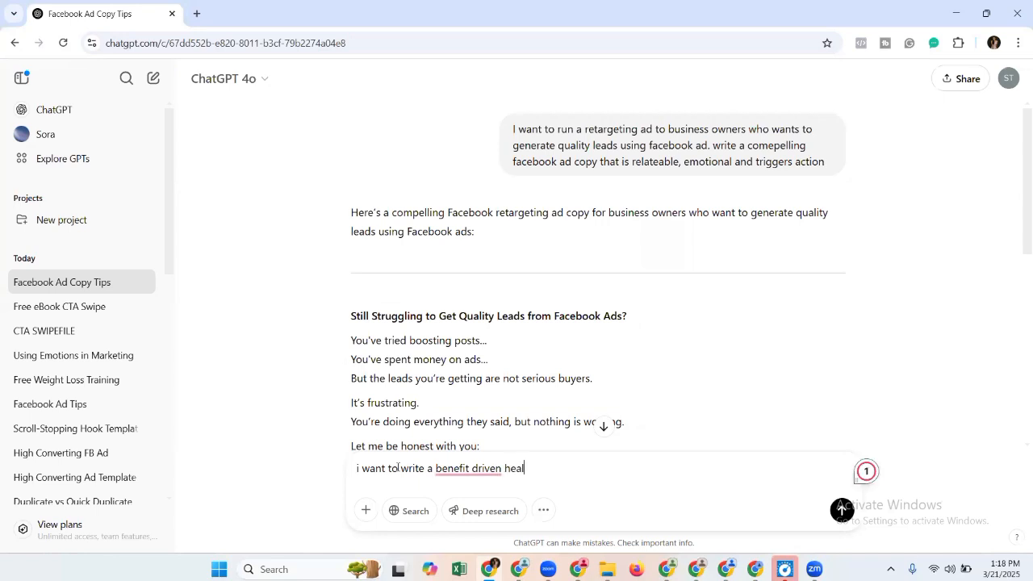
type("dline for f")
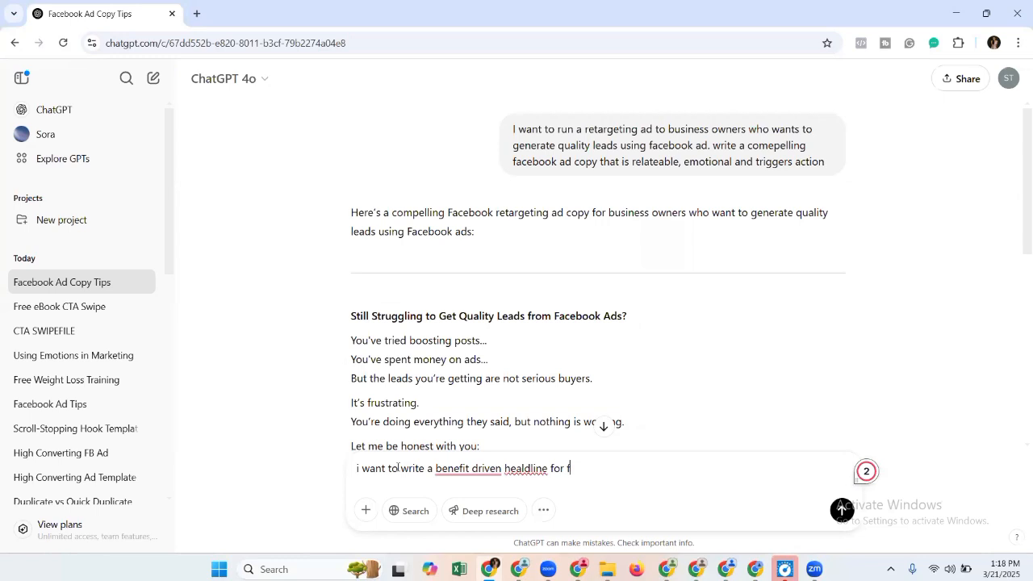
type("acebook ad")
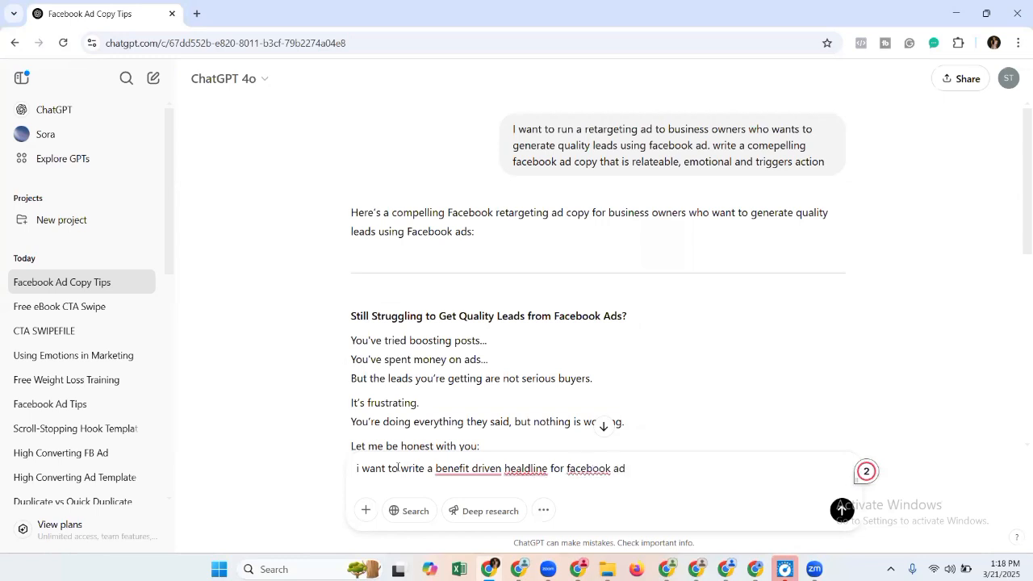
type(", give 5 of them for the cop")
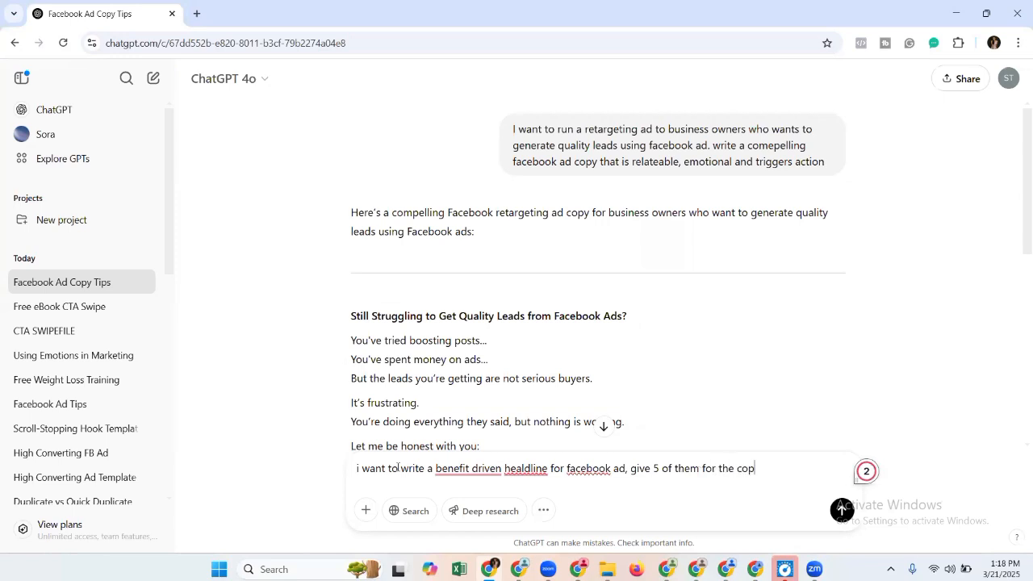
type("y you just wrote")
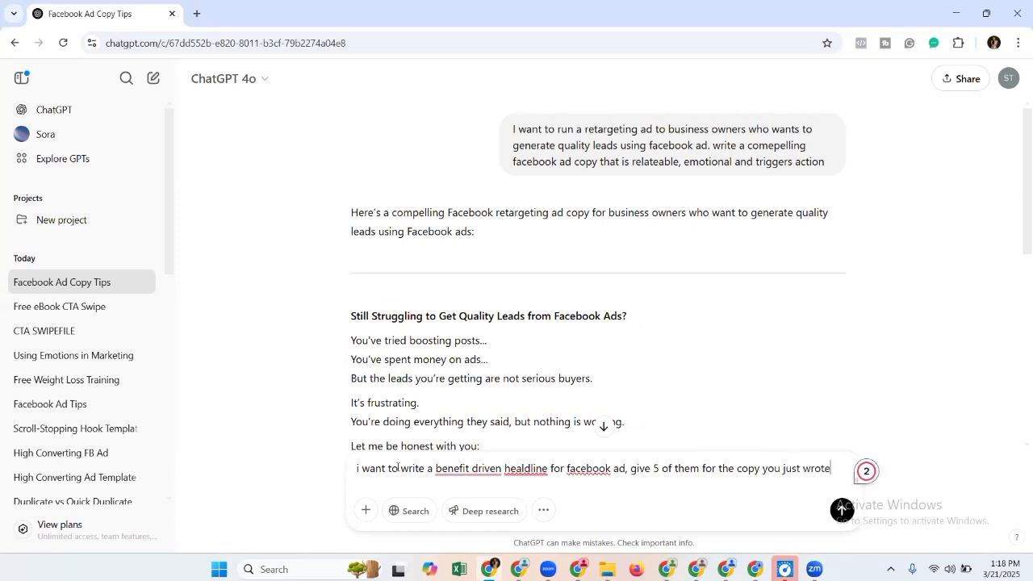
key("Return")
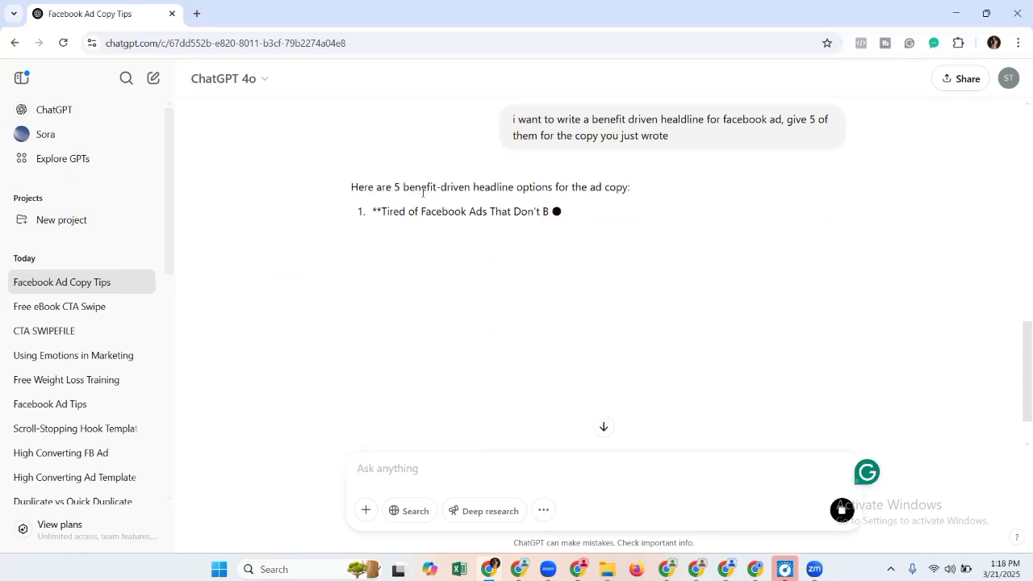
double_click(418, 214)
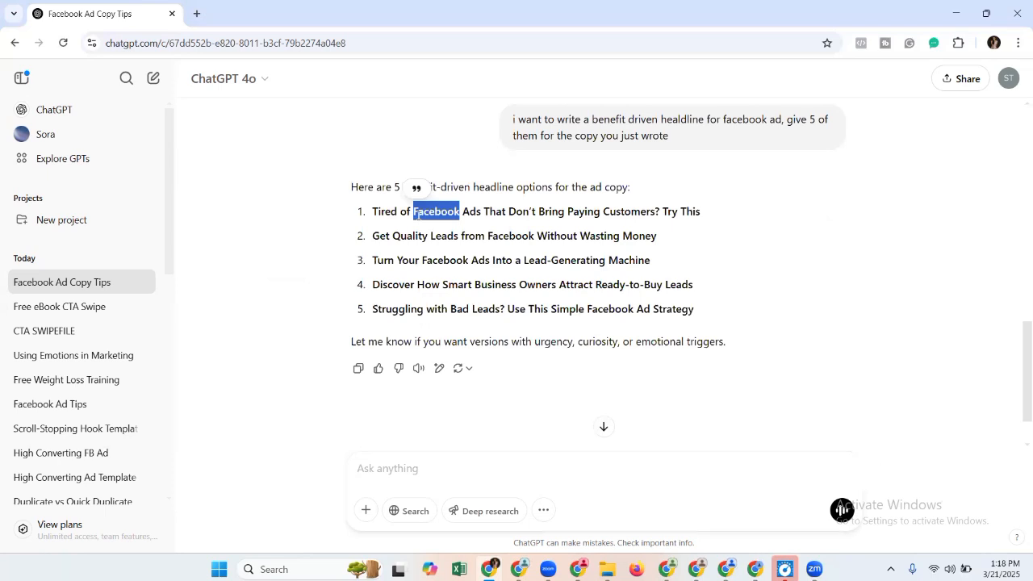
- Compare the suggested headlines and copy the second one, "Get Quality Leads from Facebook Without Wasting Money"
triple_click(418, 216)
double_click(402, 234)
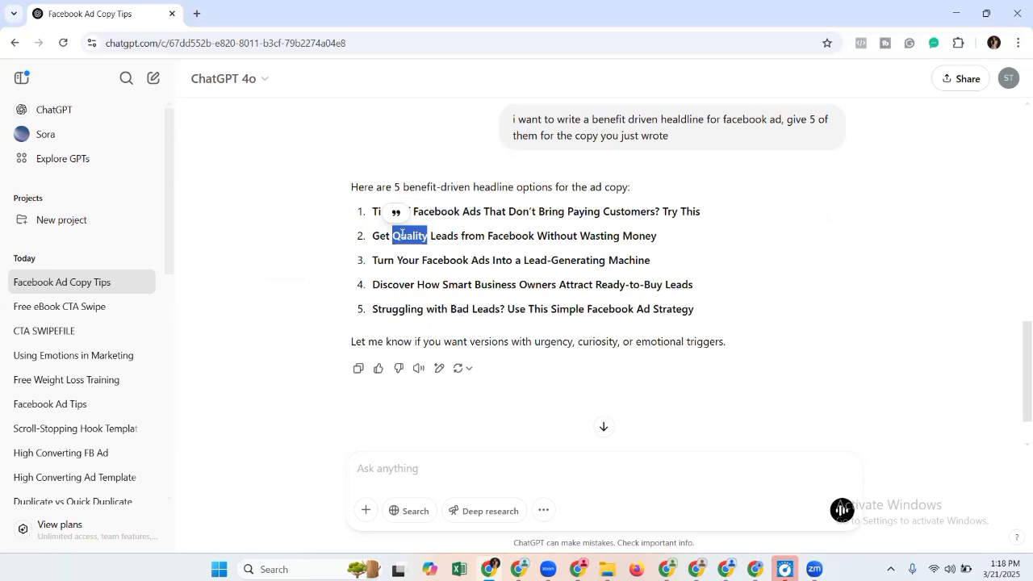
double_click(404, 252)
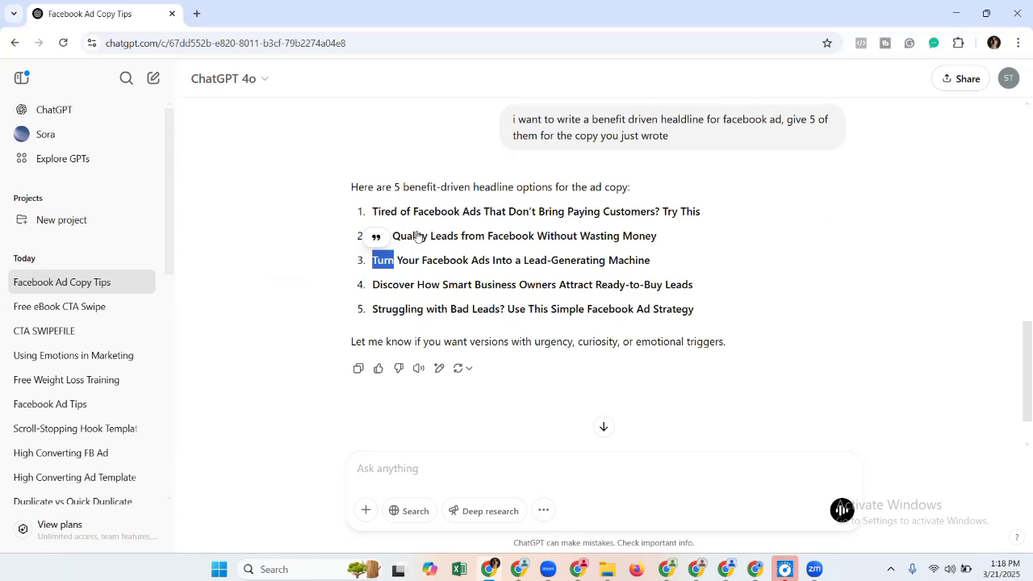
triple_click(417, 236)
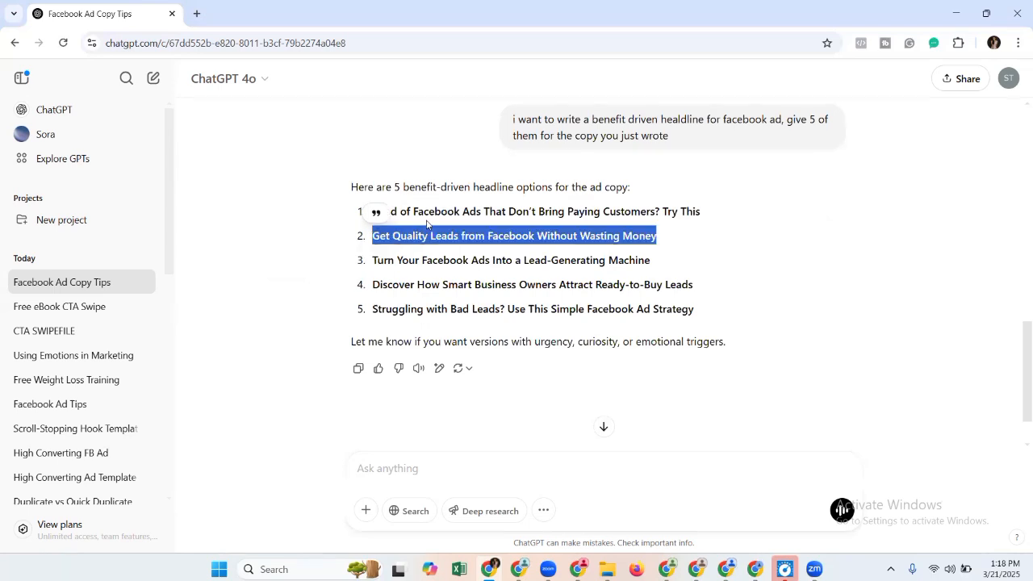
mouse_move(427, 224)
left_mouse_down()
mouse_move(417, 250)
mouse_move(414, 236)
left_mouse_up()
triple_click(415, 236)
right_click(414, 236)
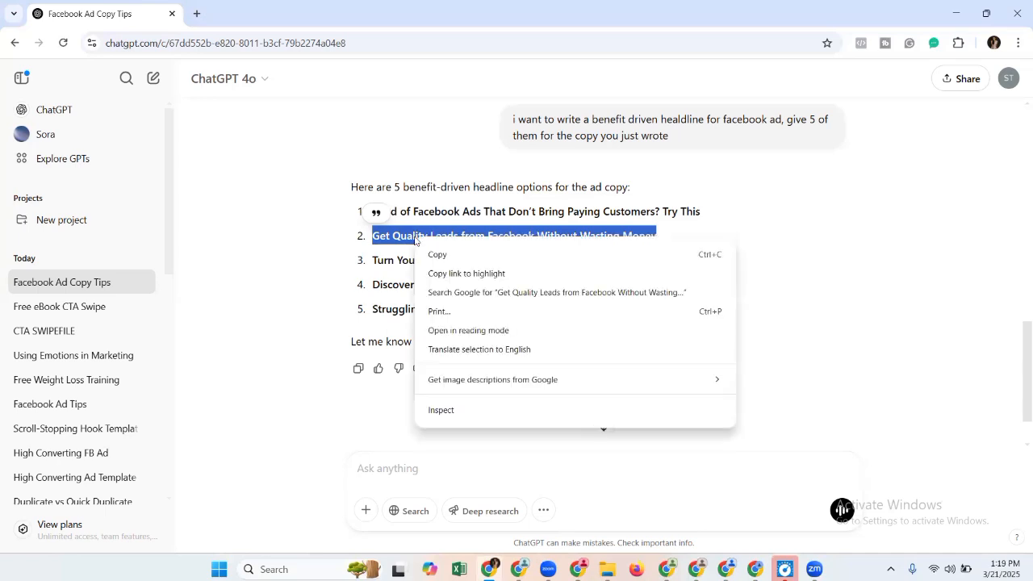
left_click(434, 256)
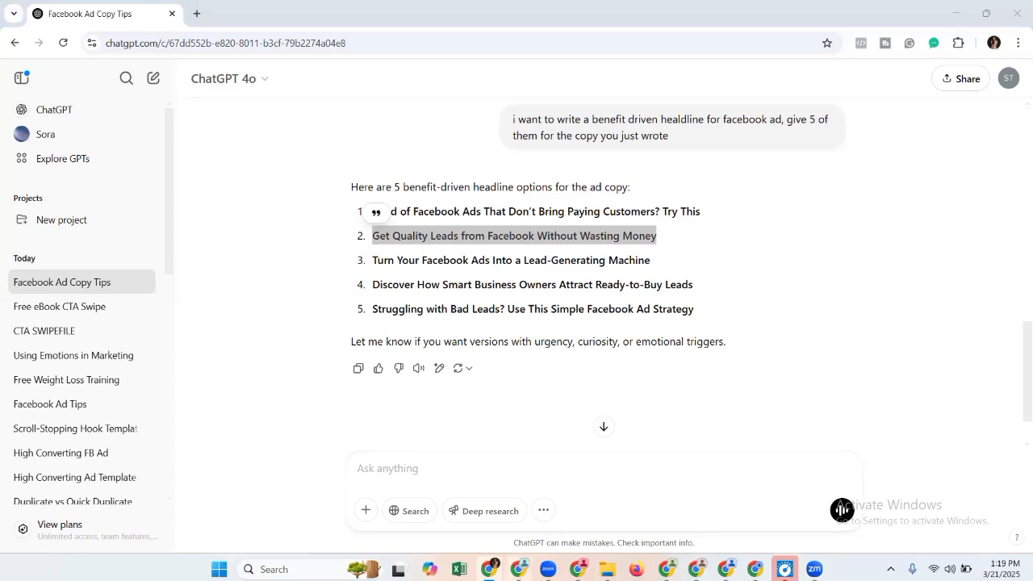
- Switch back to Ads Manager and paste "Get Quality Leads from Facebook Without Wasting Money" as the ad's headline
left_click(519, 569)
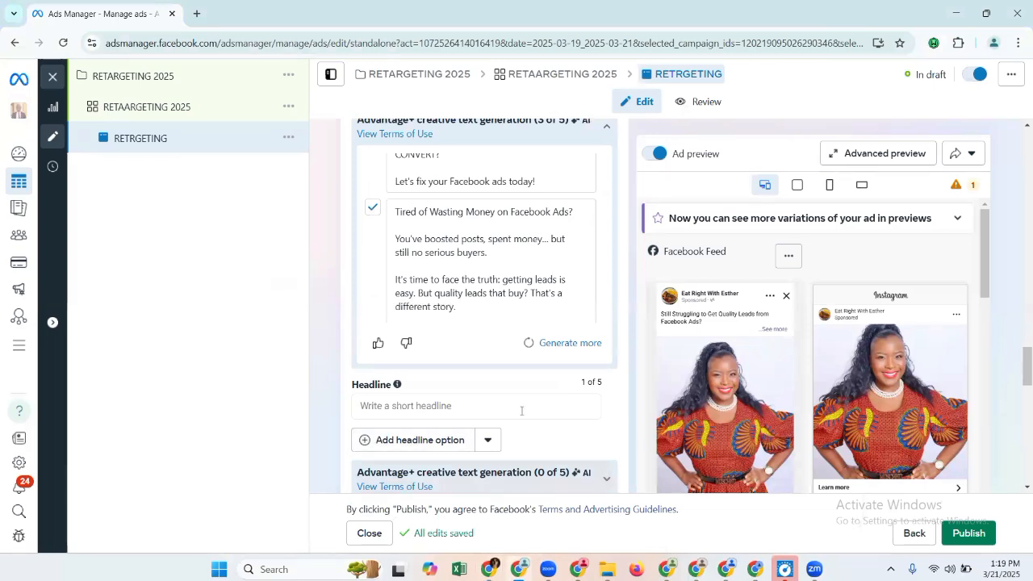
left_click(495, 403)
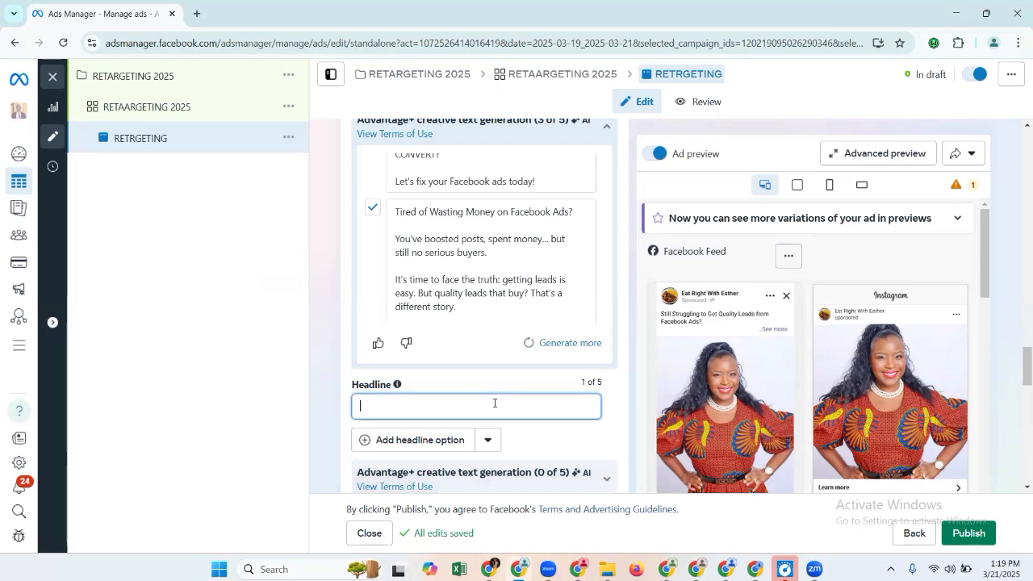
right_click(495, 403)
left_click(526, 197)
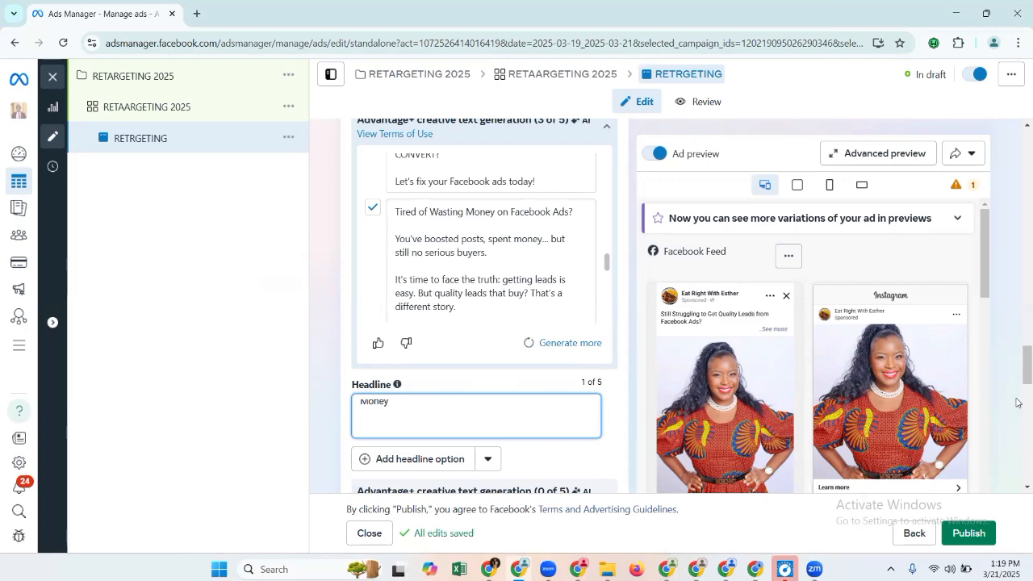
left_click(1017, 486)
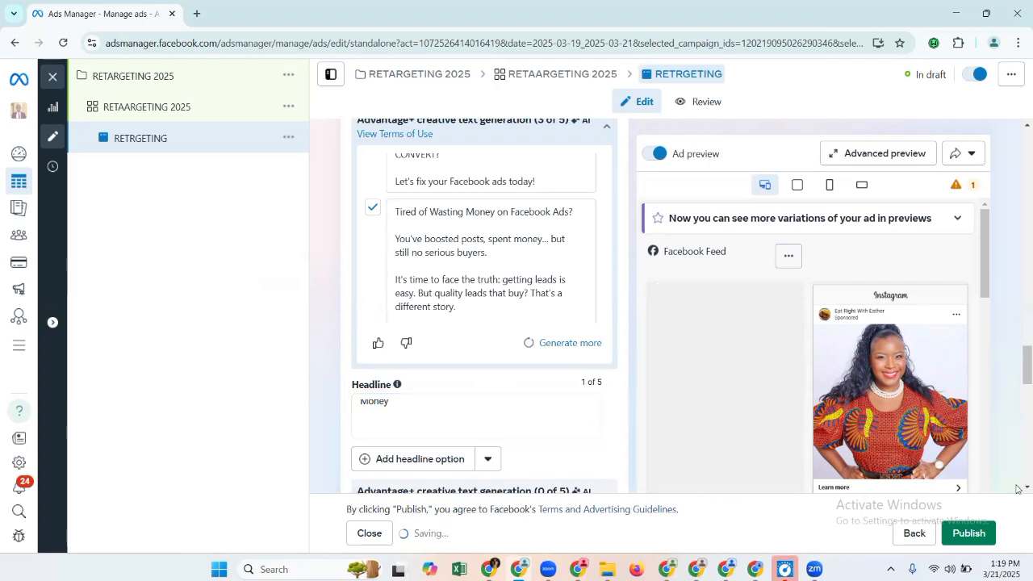
- Review the call-to-action choices for the ad and choose Learn more
scroll(1017, 486, "down", 10)
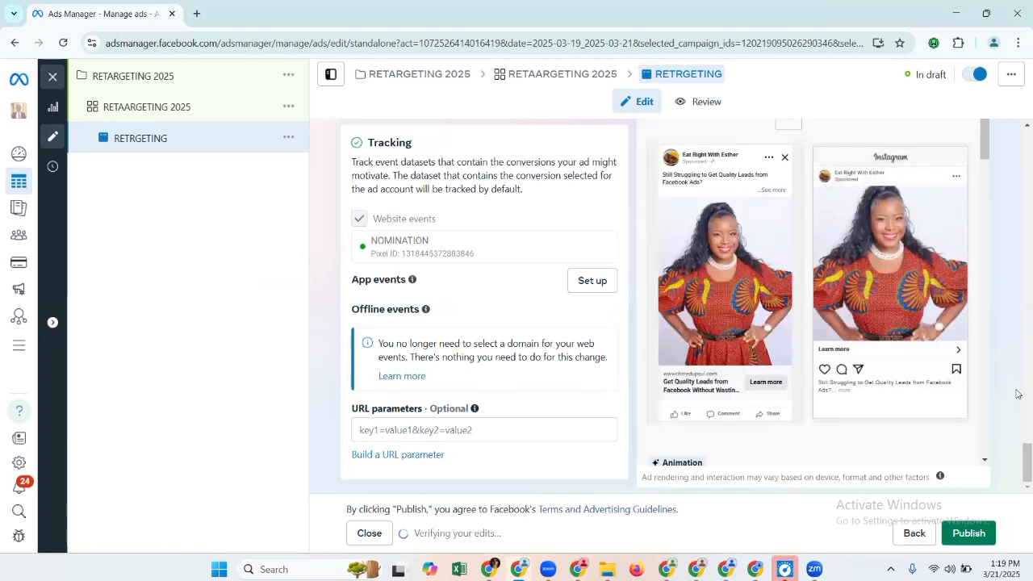
scroll(1017, 394, "up", 5)
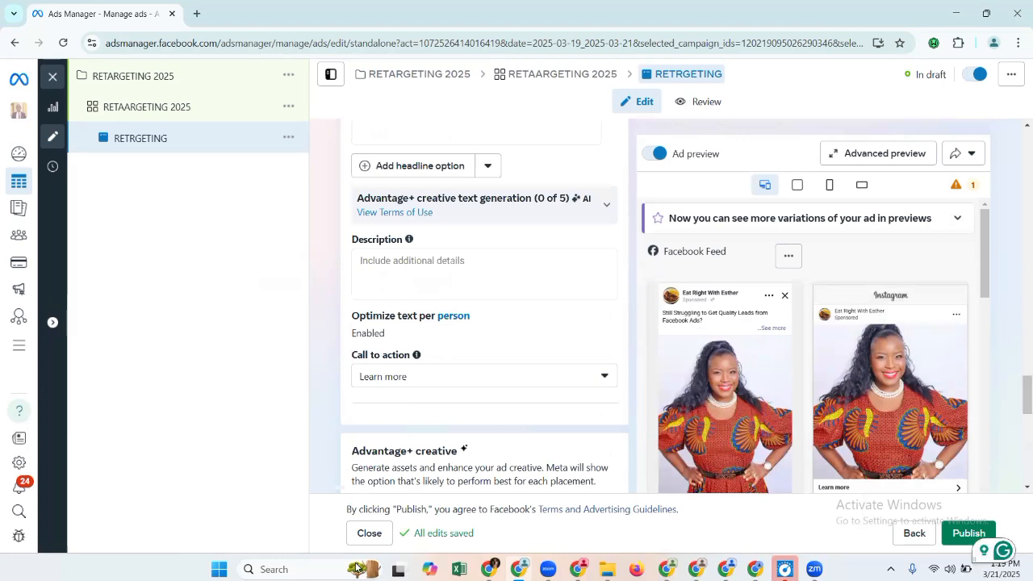
left_click(451, 376)
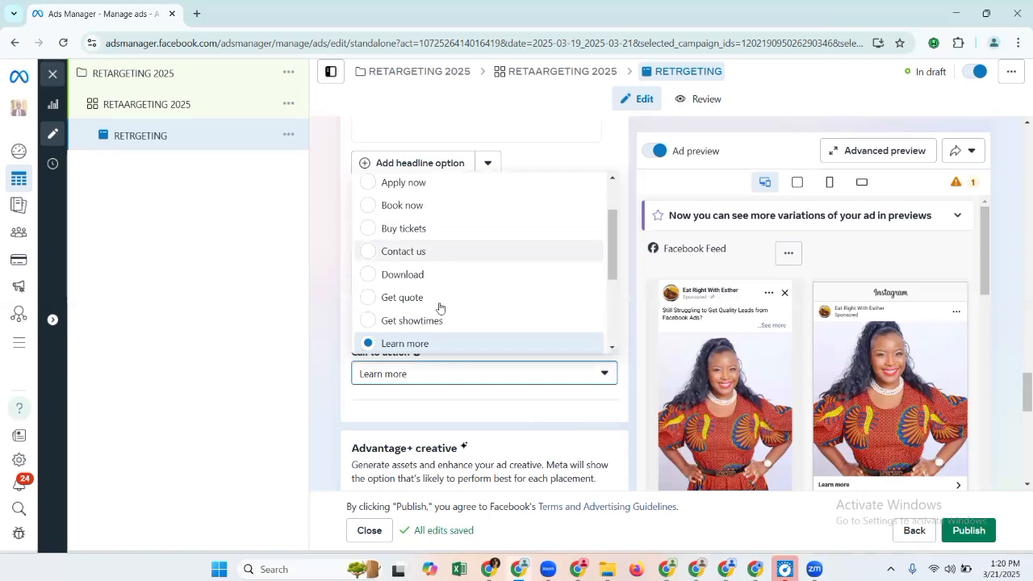
left_click(475, 350)
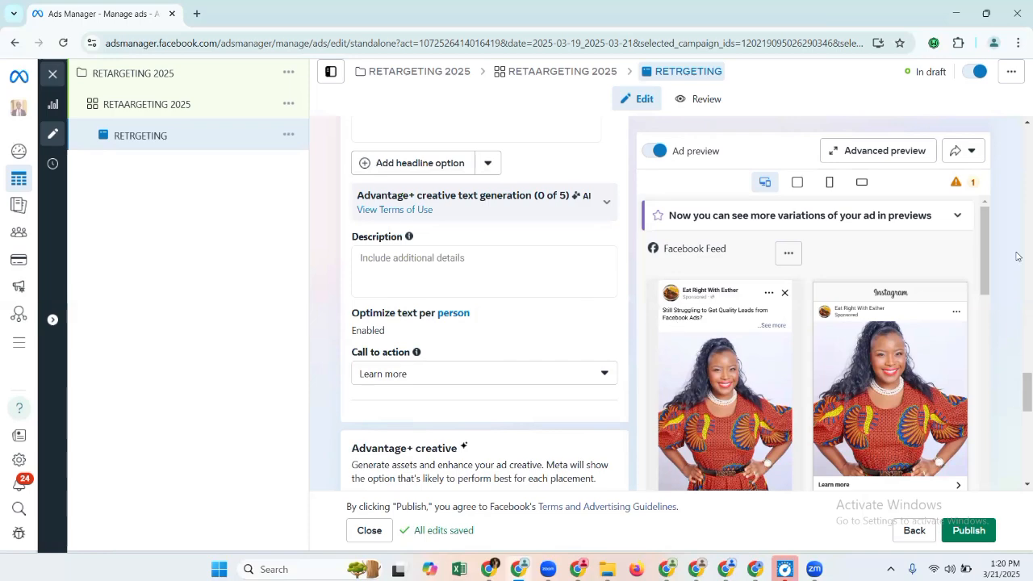
- Review the ad's texts, Advantage+ creative and language settings, then check which pixel dataset tracks the website events
scroll(1018, 341, "up", 5)
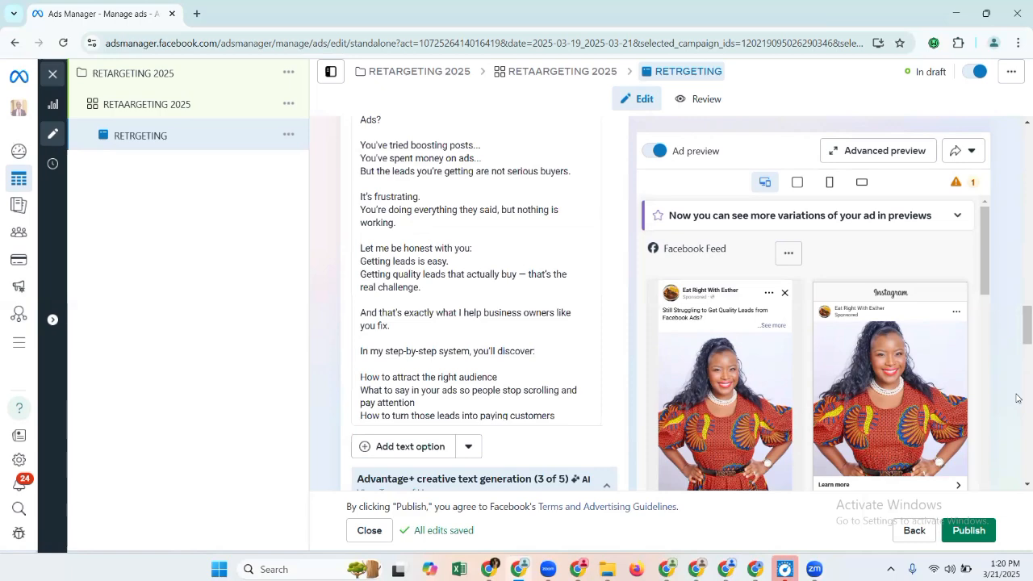
scroll(1017, 398, "down", 4)
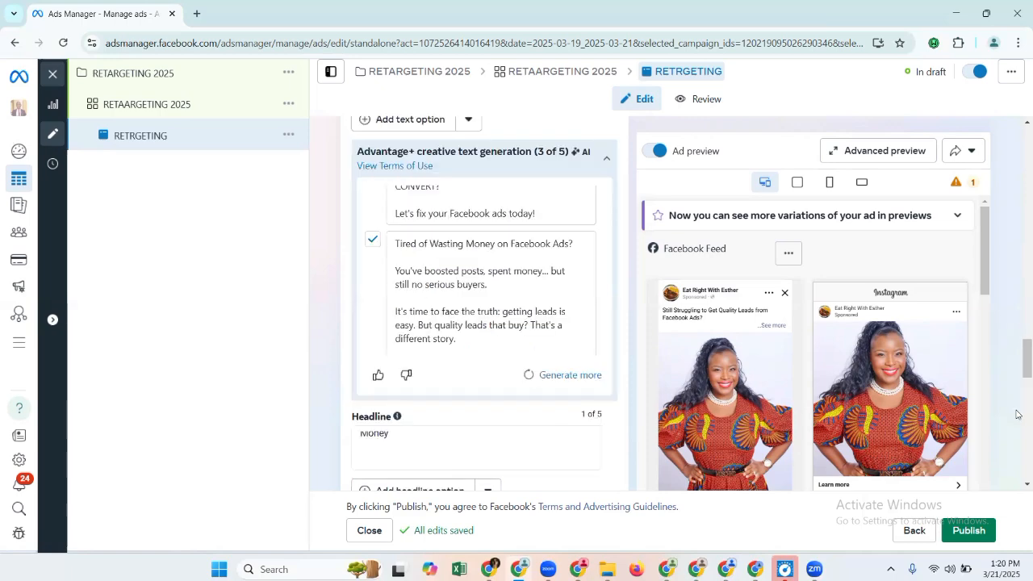
scroll(1017, 420, "down", 4)
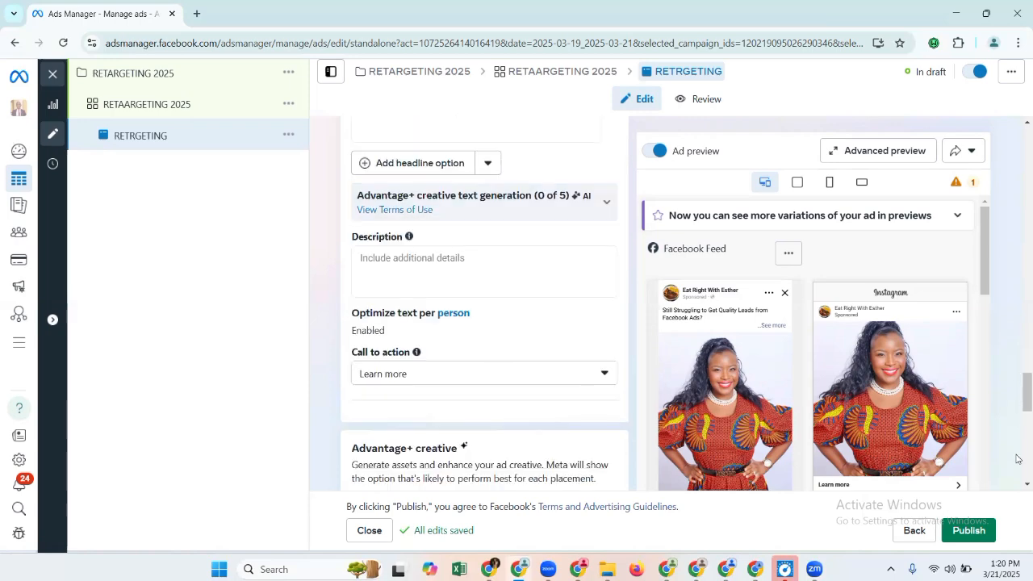
scroll(1017, 457, "down", 1)
scroll(1017, 457, "down", 3)
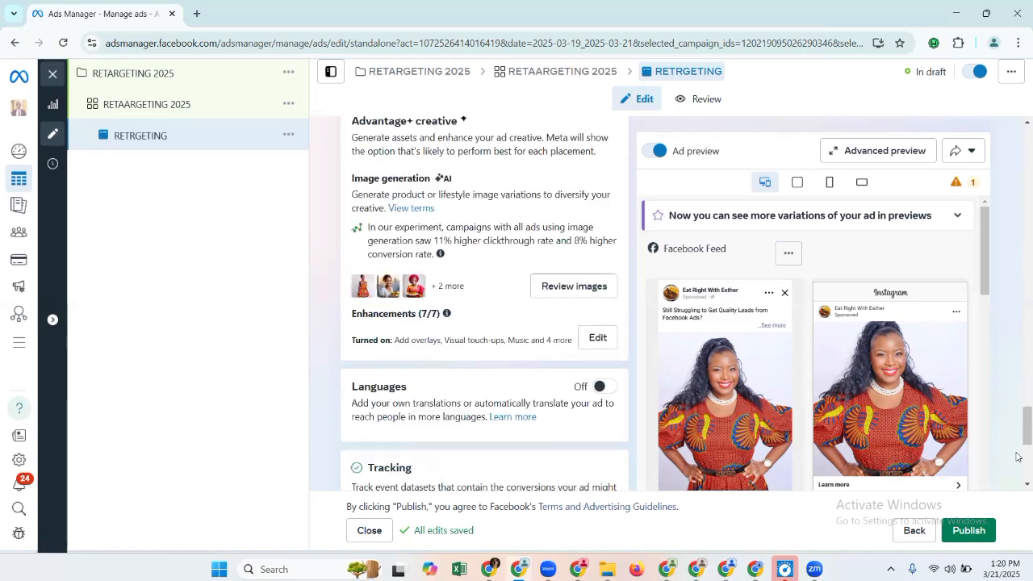
scroll(1017, 457, "down", 4)
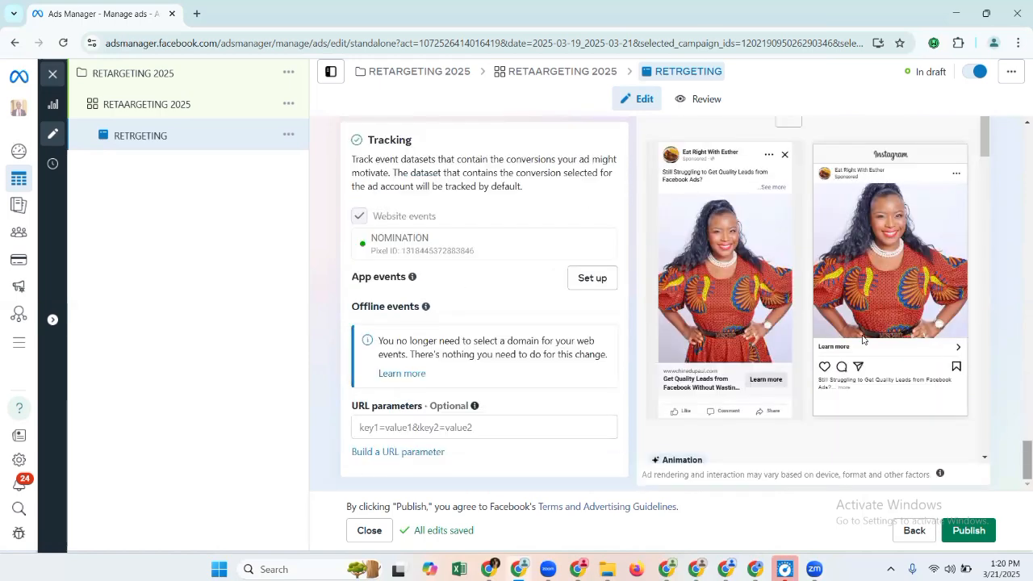
mouse_move(372, 238)
left_mouse_down()
mouse_move(385, 245)
mouse_move(377, 246)
left_mouse_up()
left_click(379, 246)
left_click(375, 248)
double_click(364, 245)
double_click(368, 246)
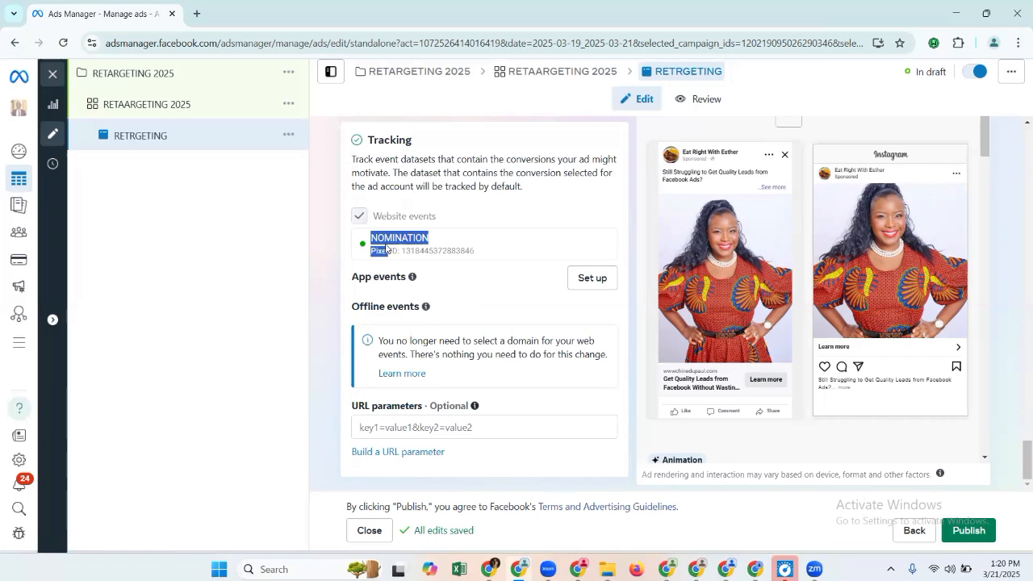
double_click(386, 246)
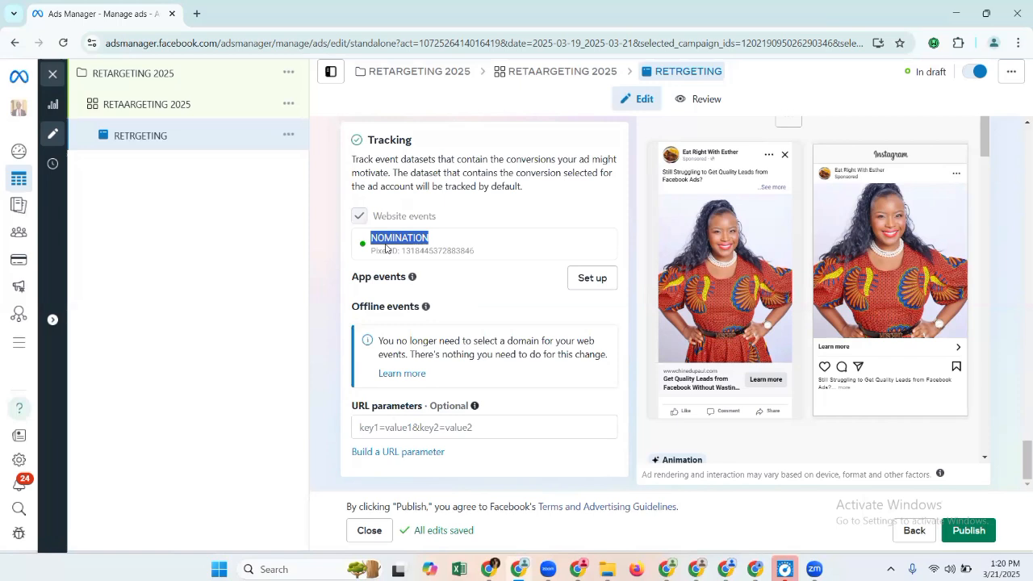